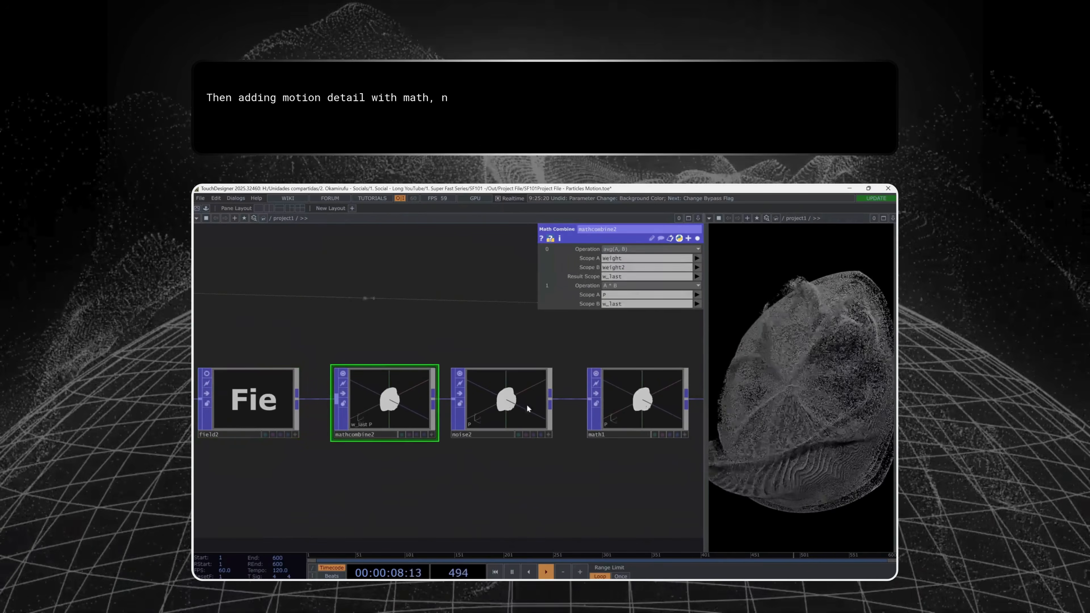
Examine the settings of the second noise and the twist operators in the finished network, continuing on to its render section.
left_click(502, 400)
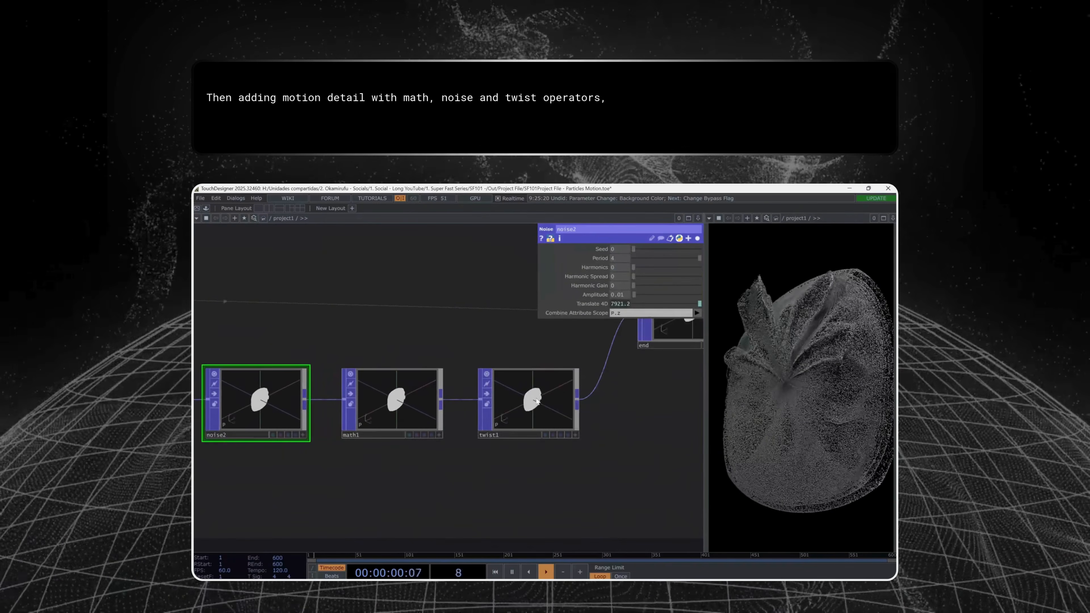
left_click(537, 401)
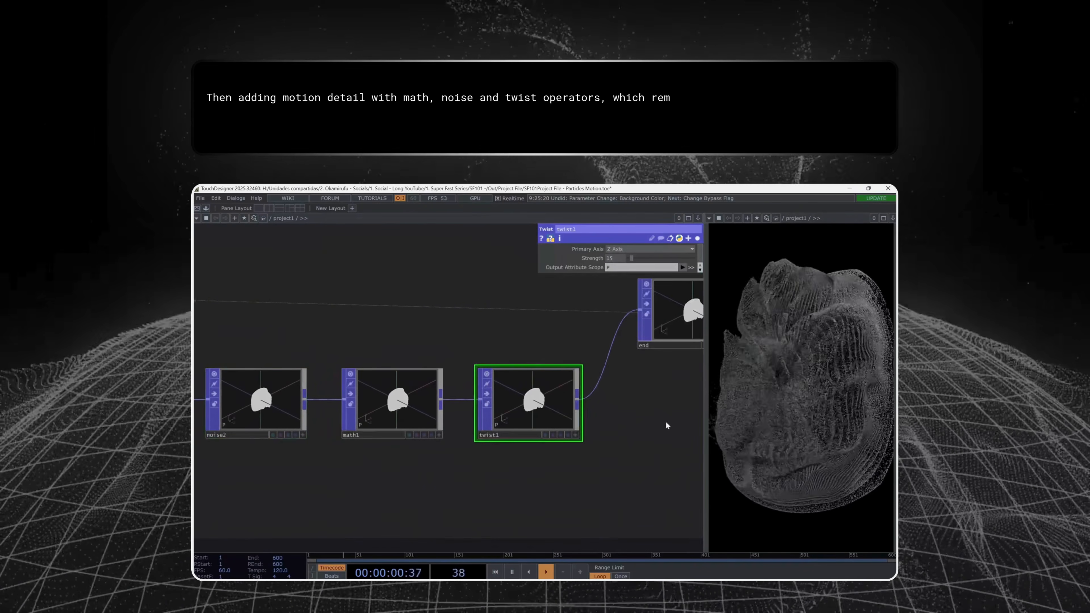
left_click_drag(667, 426, 382, 474)
scroll(513, 453, "down", 5)
left_click_drag(513, 452, 315, 452)
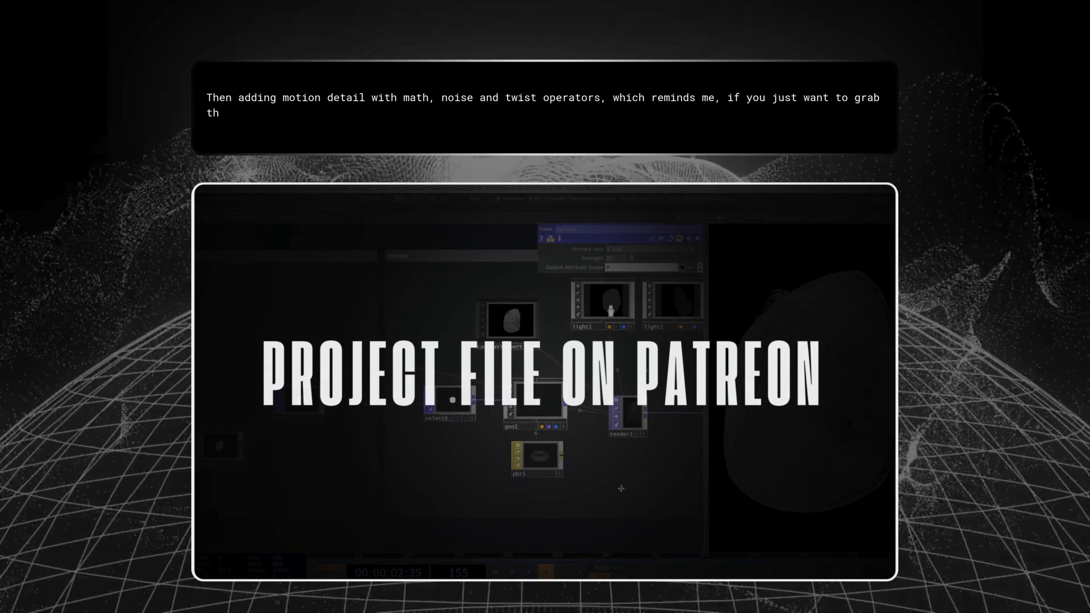
left_click_drag(620, 487, 319, 472)
scroll(599, 438, "up", 10)
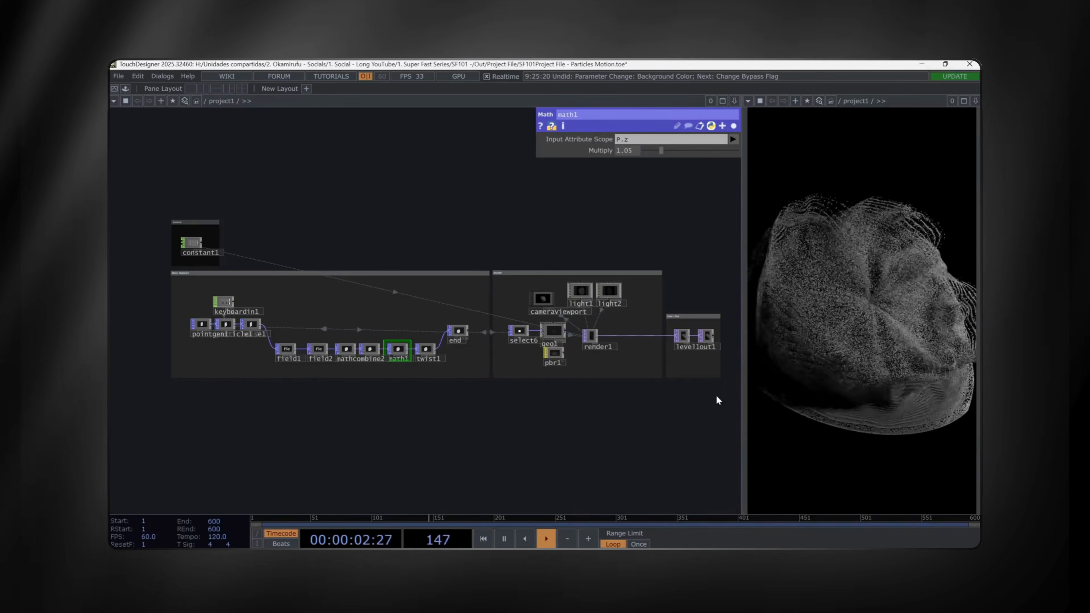
Look over the finished network and examine the point generator, particle and noise operators at the start of the main network.
mouse_move(728, 399)
left_mouse_down()
mouse_move(285, 280)
mouse_move(164, 268)
left_mouse_up()
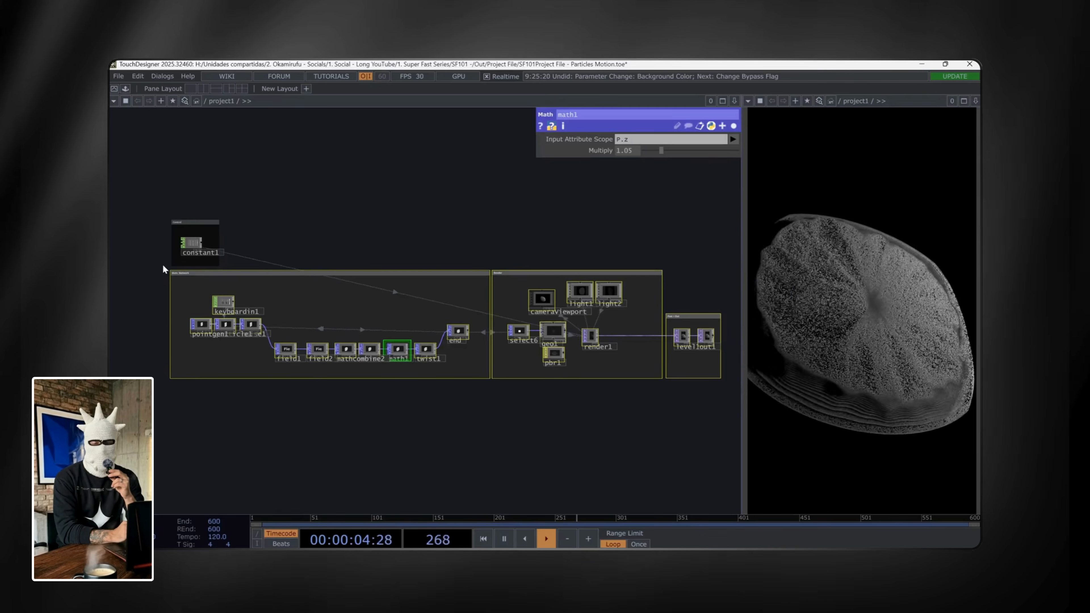
scroll(200, 333, "up", 5)
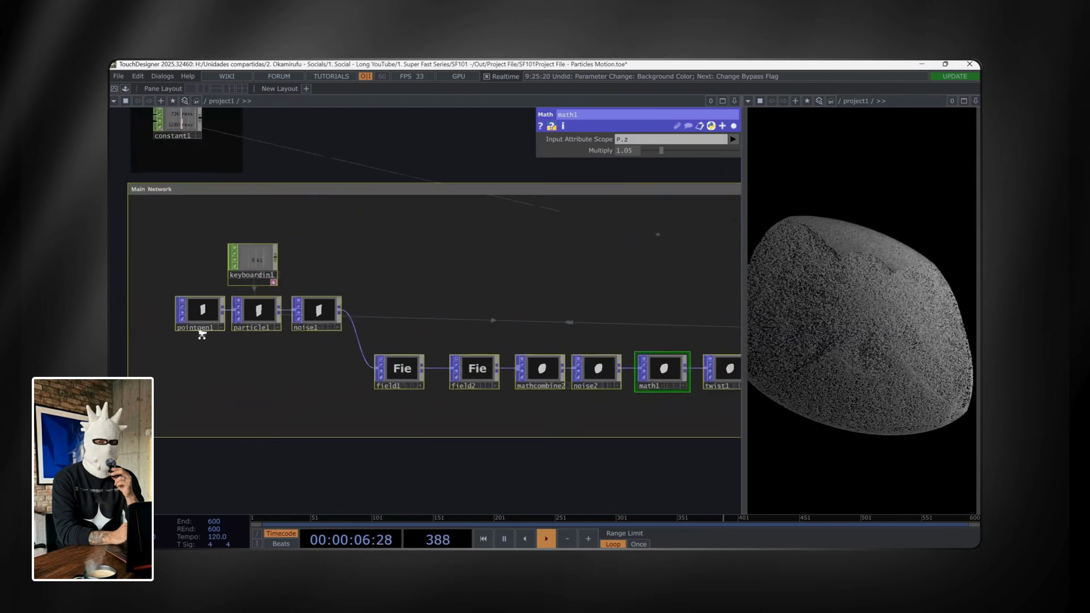
right_click_drag(192, 294, 372, 348)
scroll(200, 304, "up", 4)
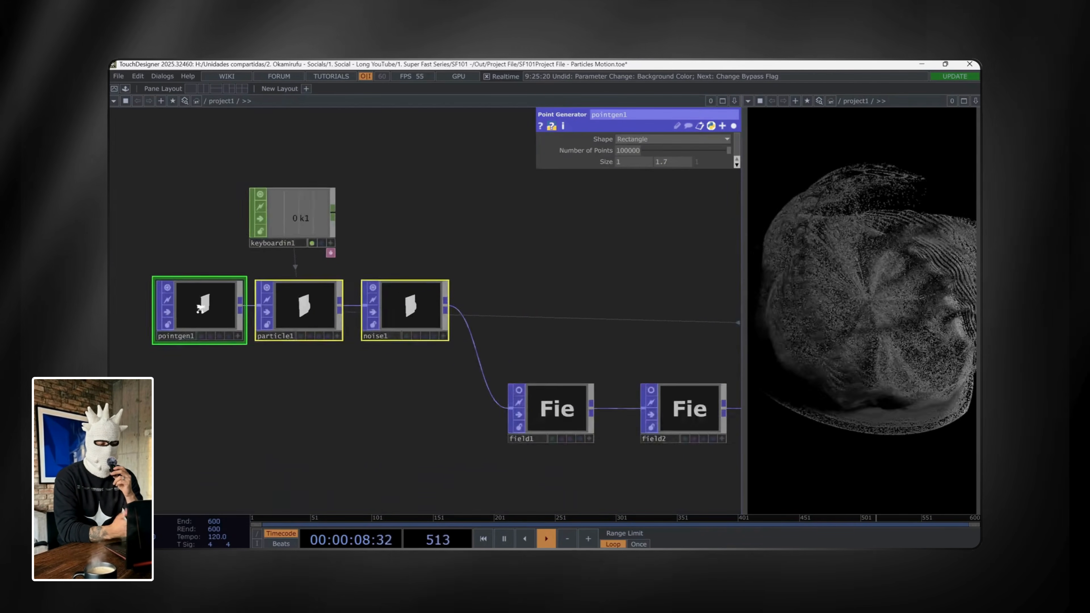
left_click_drag(339, 389, 433, 429)
left_click(432, 429)
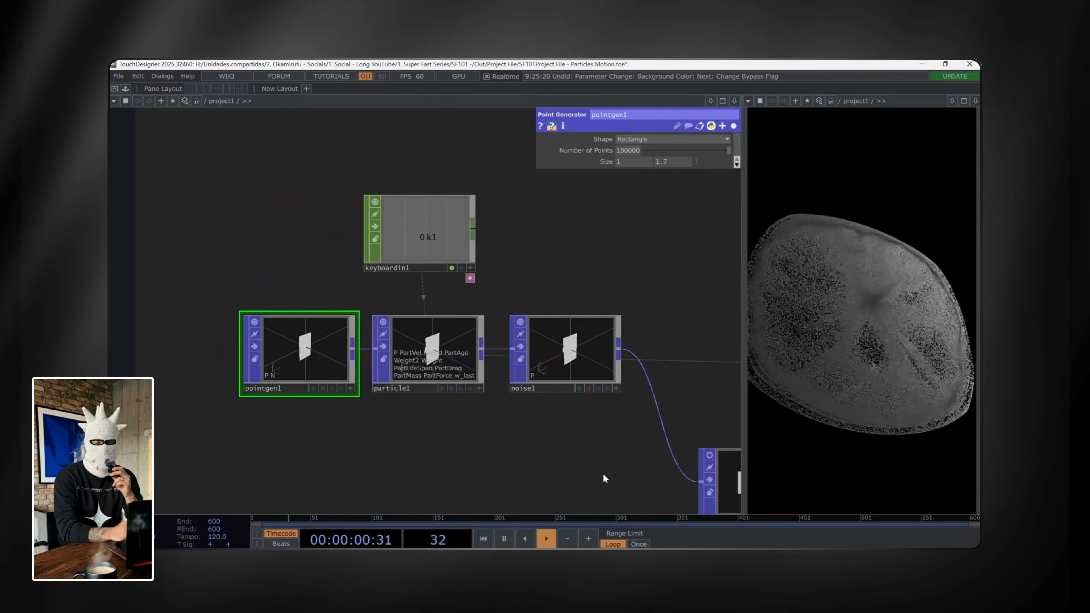
left_click_drag(608, 472, 379, 347)
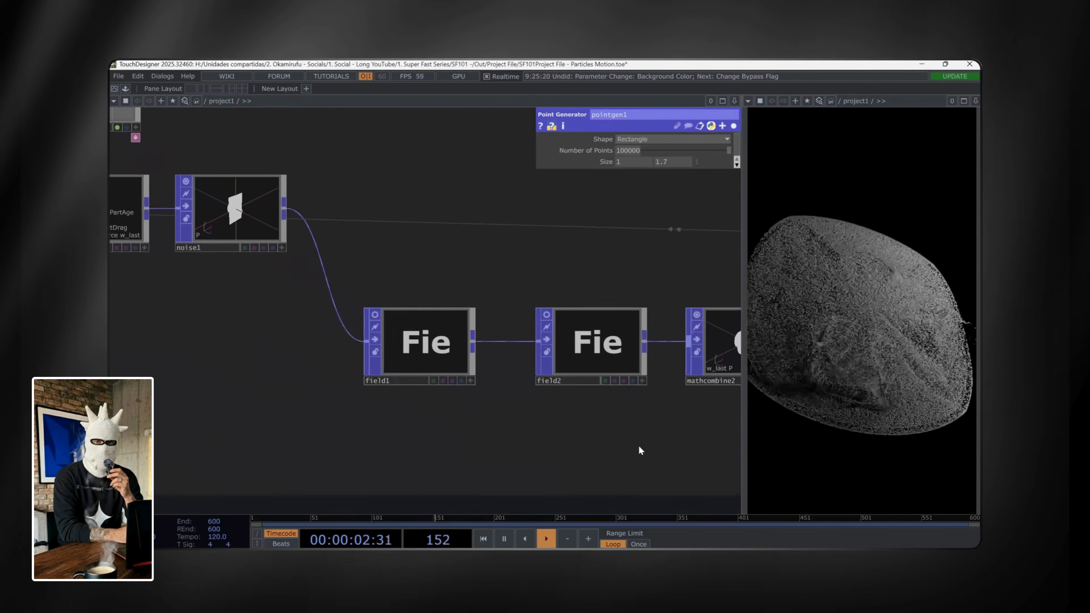
Examine the two field operators, the math combine, and the noise, math and twist operators that follow them.
right_click_drag(640, 448, 371, 298)
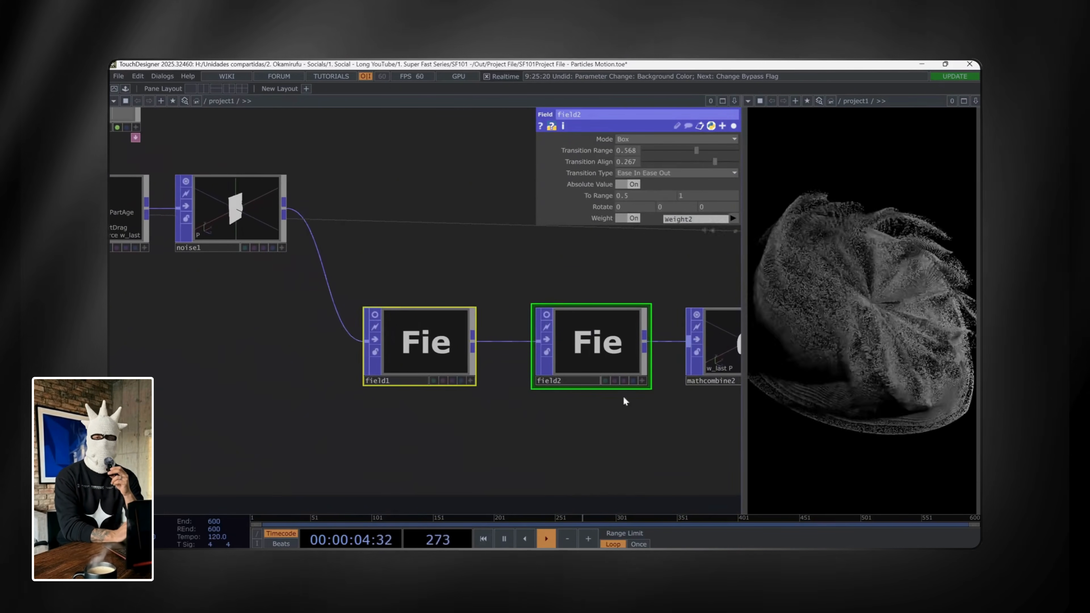
left_click_drag(708, 433, 374, 409)
left_click(416, 346)
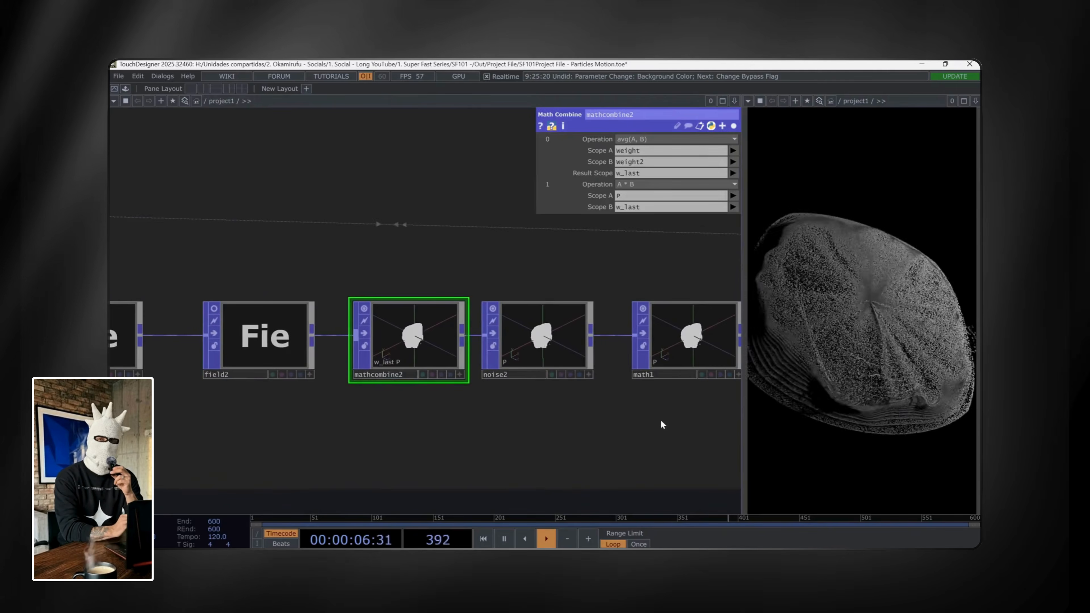
left_click_drag(661, 426, 463, 438)
scroll(455, 438, "down", 3)
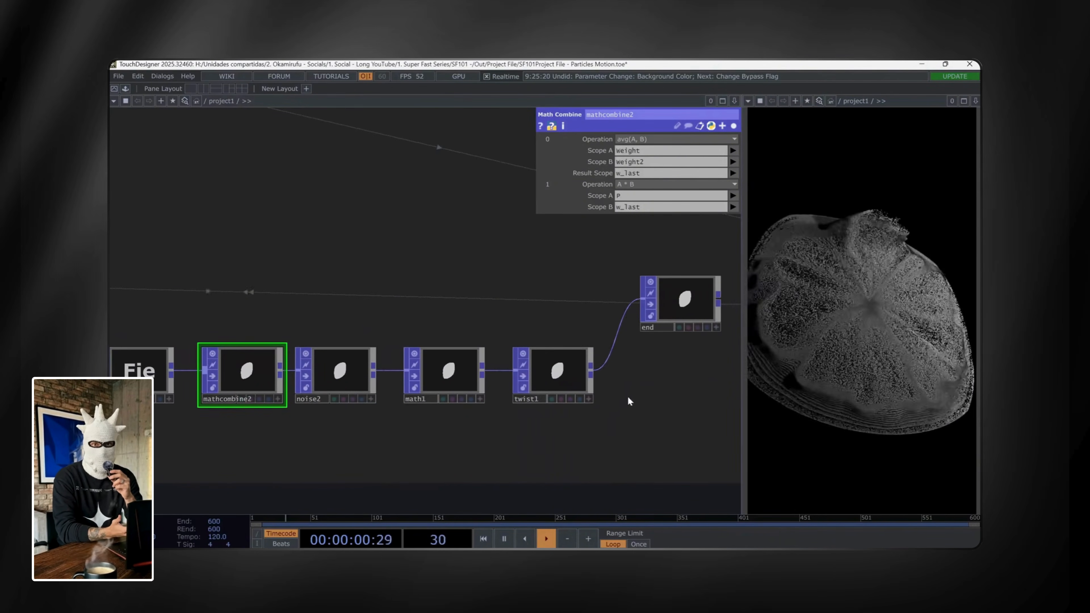
left_click_drag(624, 458, 309, 326)
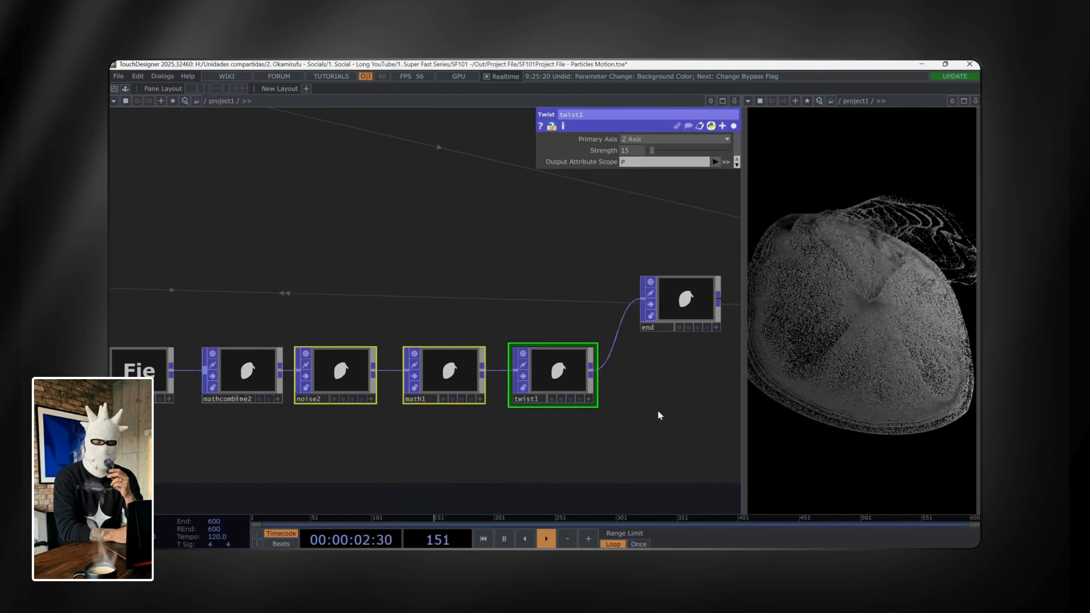
Inspect the shape produced by the twist operator from another angle in its own viewer.
scroll(666, 395, "up", 5)
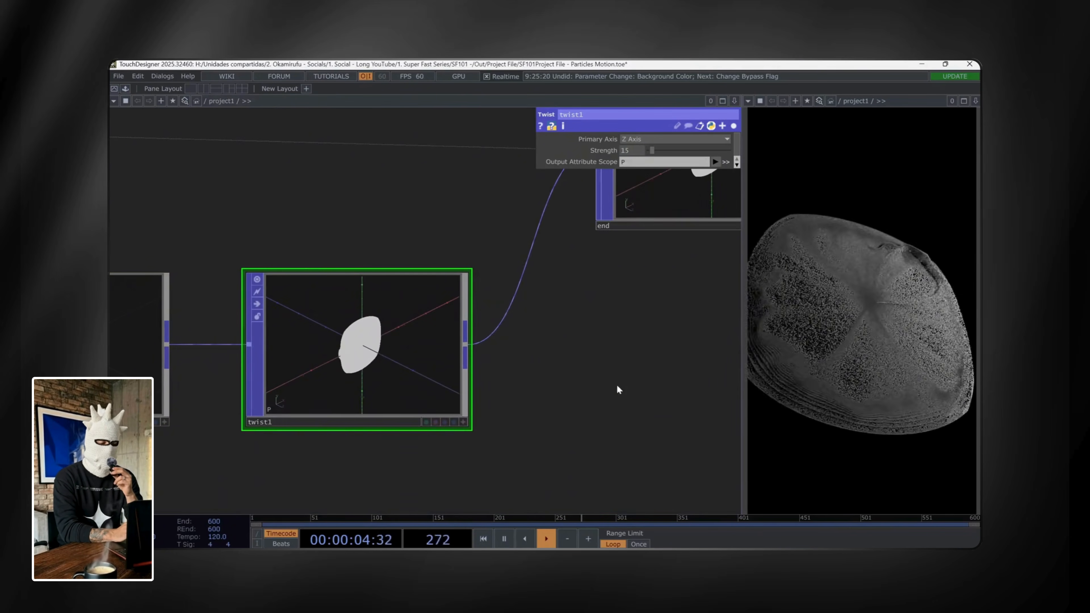
left_click(465, 419)
left_click_drag(406, 385, 424, 350)
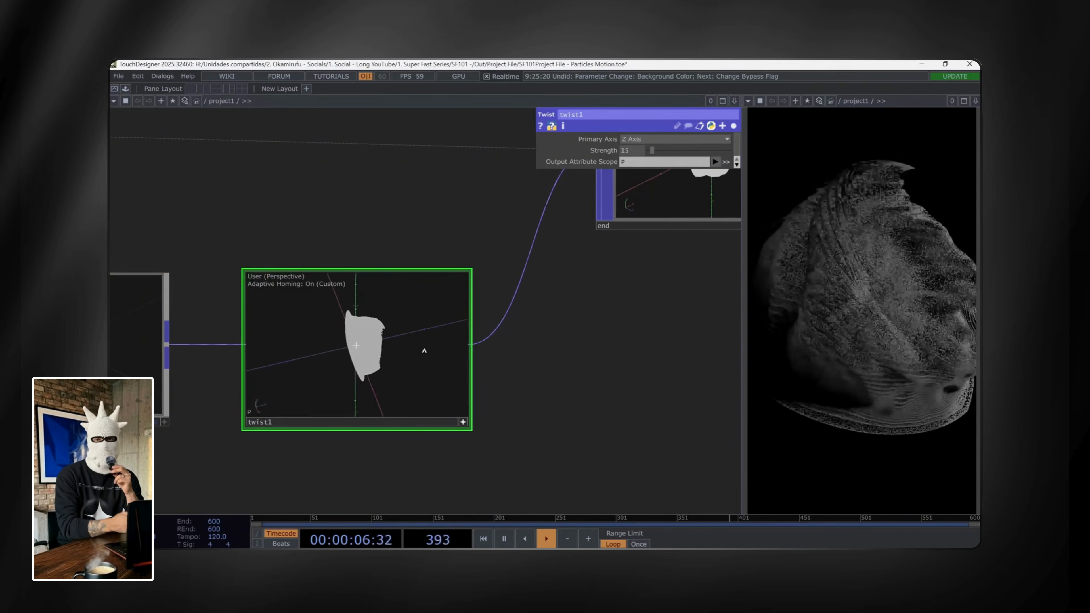
left_click(463, 423)
scroll(558, 393, "down", 5)
Examine the Render section's select, geometry, material and light operators, and the level and out operators of the Post + Out section.
left_click_drag(416, 410, 78, 404)
left_click_drag(612, 415, 443, 447)
right_click_drag(476, 444, 227, 284)
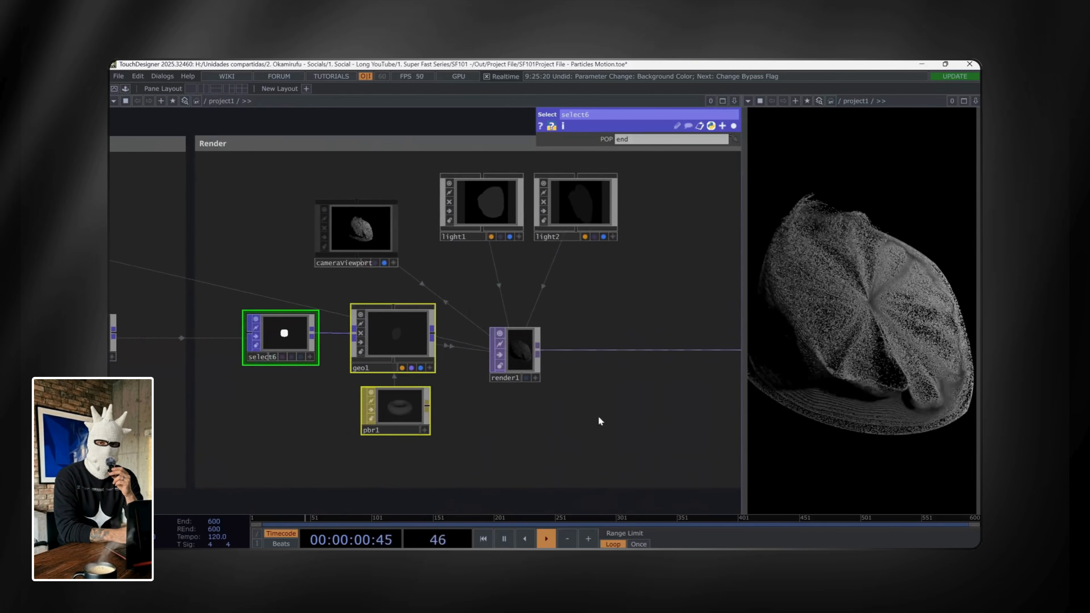
right_click_drag(674, 174, 433, 267)
left_click_drag(645, 412, 313, 392)
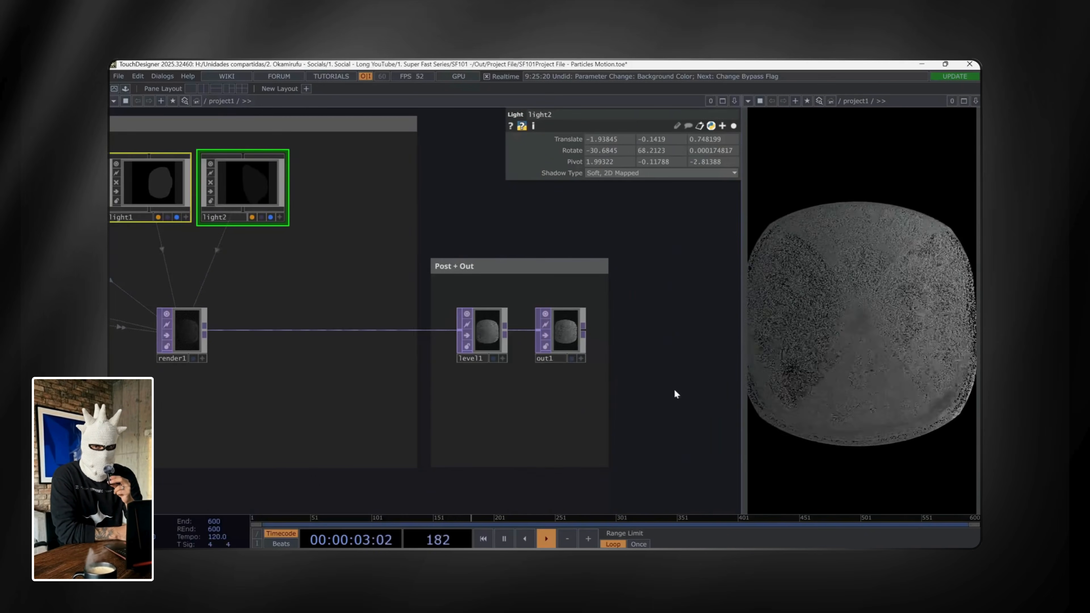
scroll(680, 355, "down", 4)
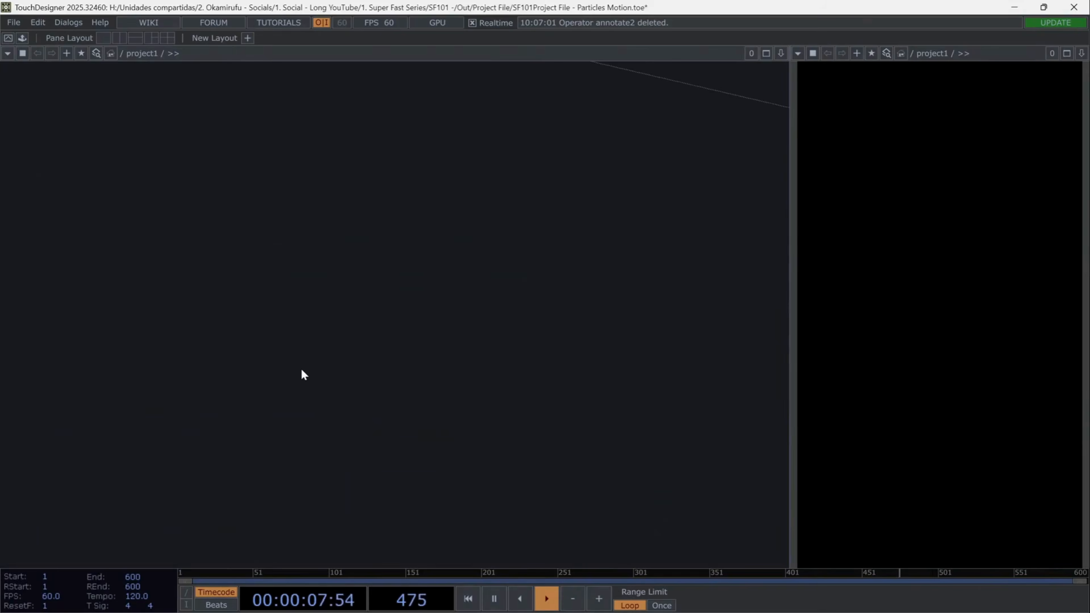
Add a Point Generator POP with a Rectangle shape, 100000 points and a size of 1 by 1.7.
key("Tab")
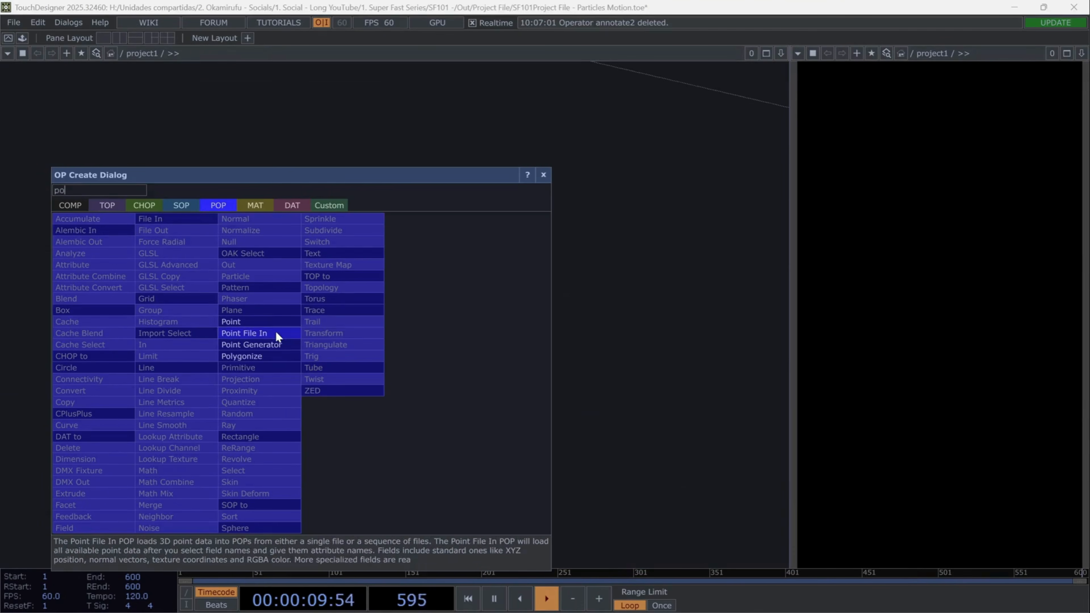
left_click(273, 346)
key("p")
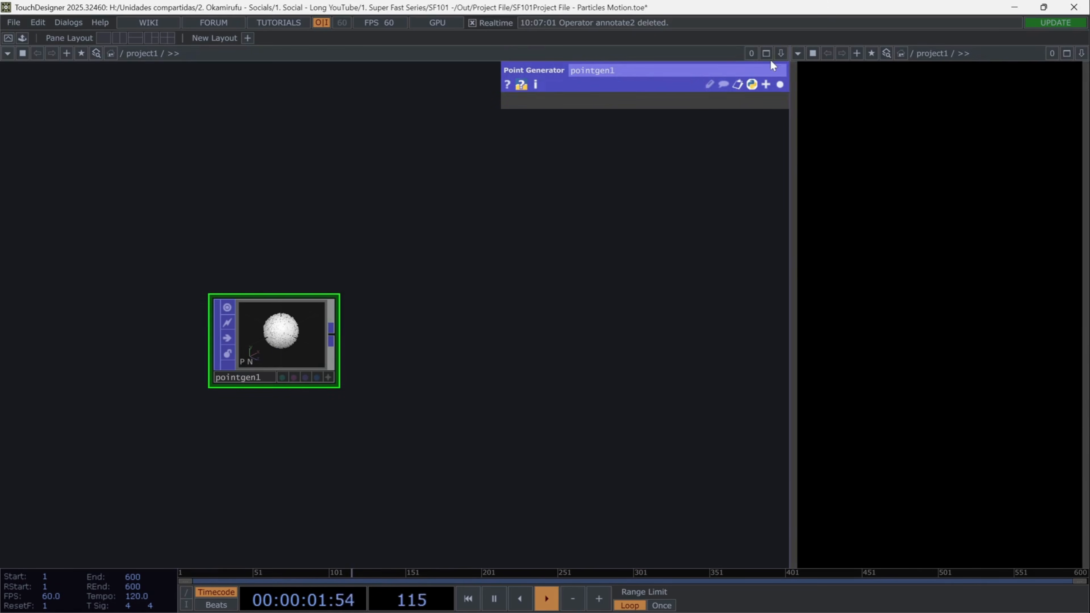
left_click(780, 85)
left_click(636, 120)
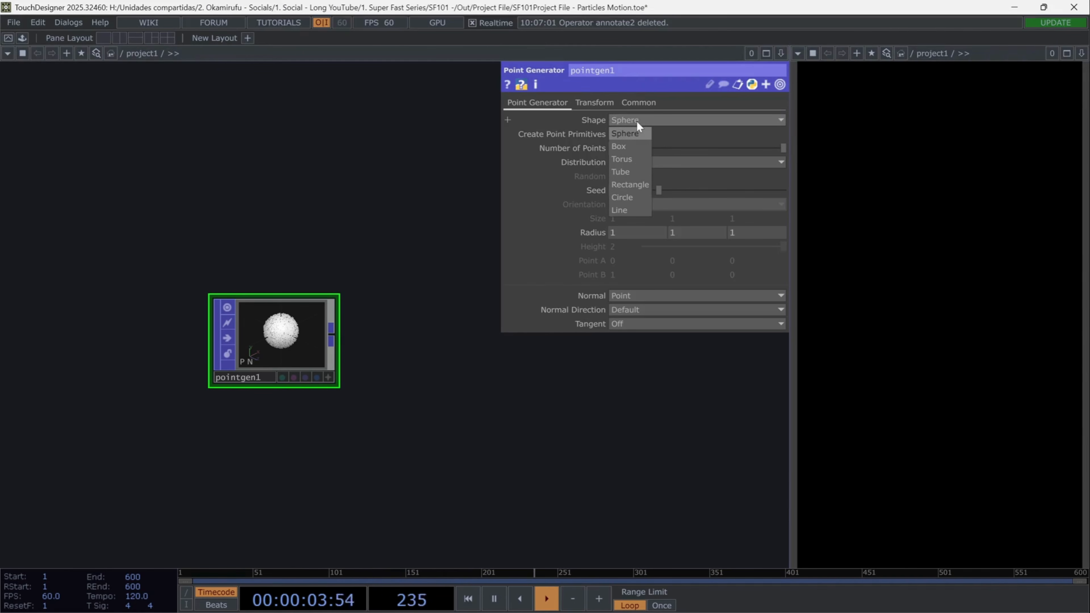
left_click(627, 183)
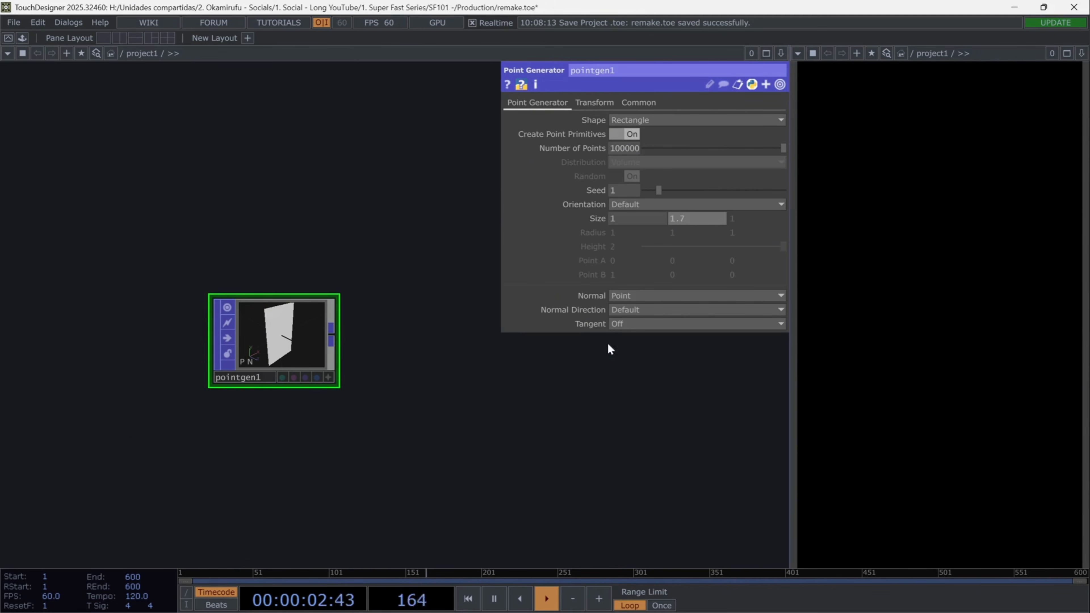
Add a Particle POP fed by the point generator's output.
left_click_drag(434, 443, 331, 460)
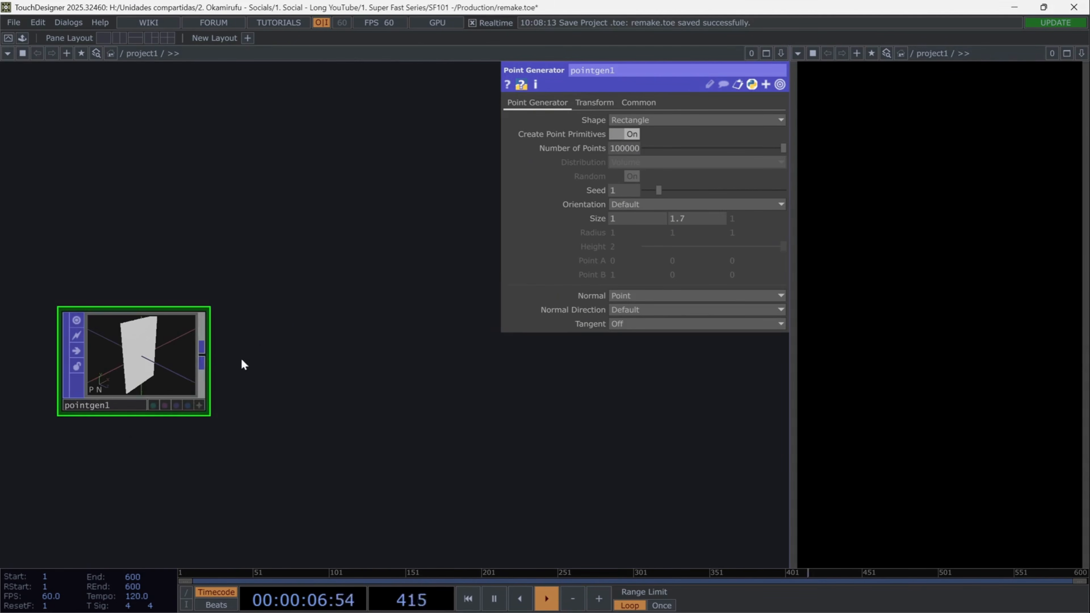
left_click(202, 353)
left_click(262, 346)
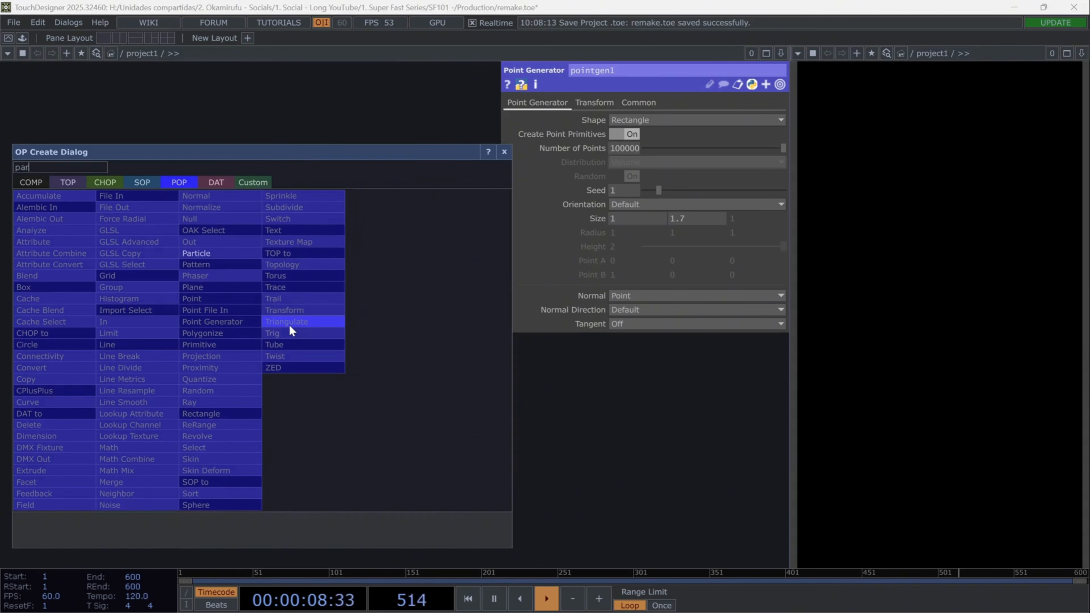
left_click(320, 312)
left_click_drag(344, 336, 371, 362)
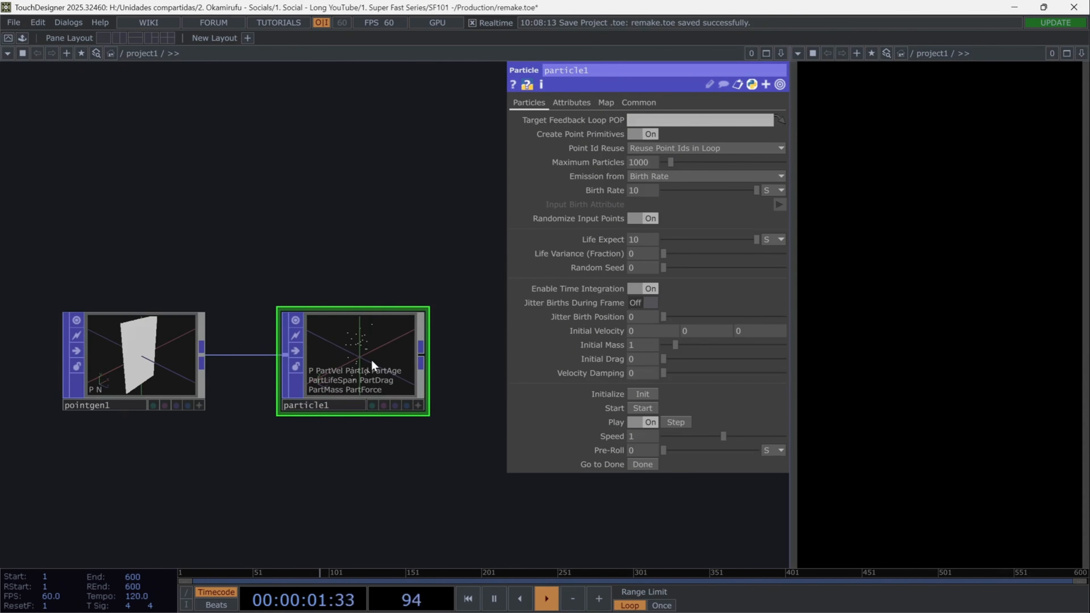
Add a Keyboard In CHOP above the particle operator.
key("Tab")
left_click(223, 192)
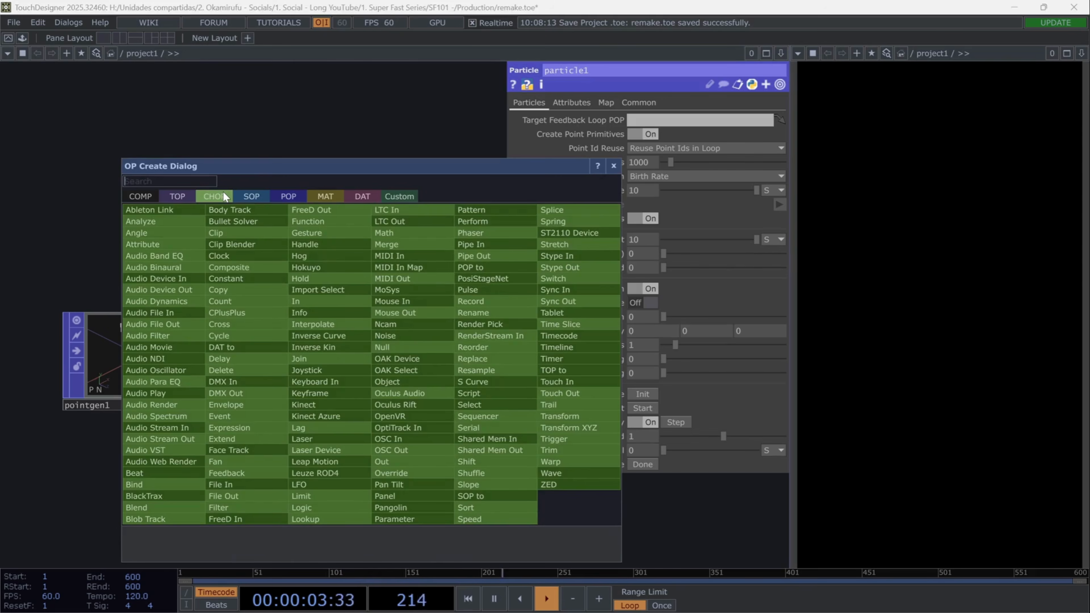
type("key")
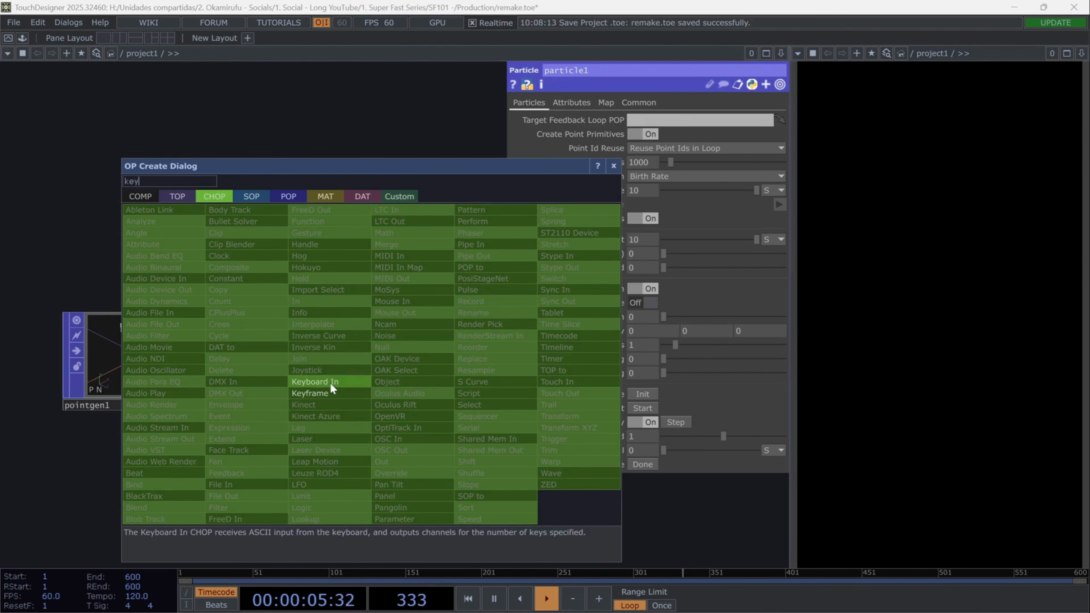
left_click(329, 382)
left_click(363, 216)
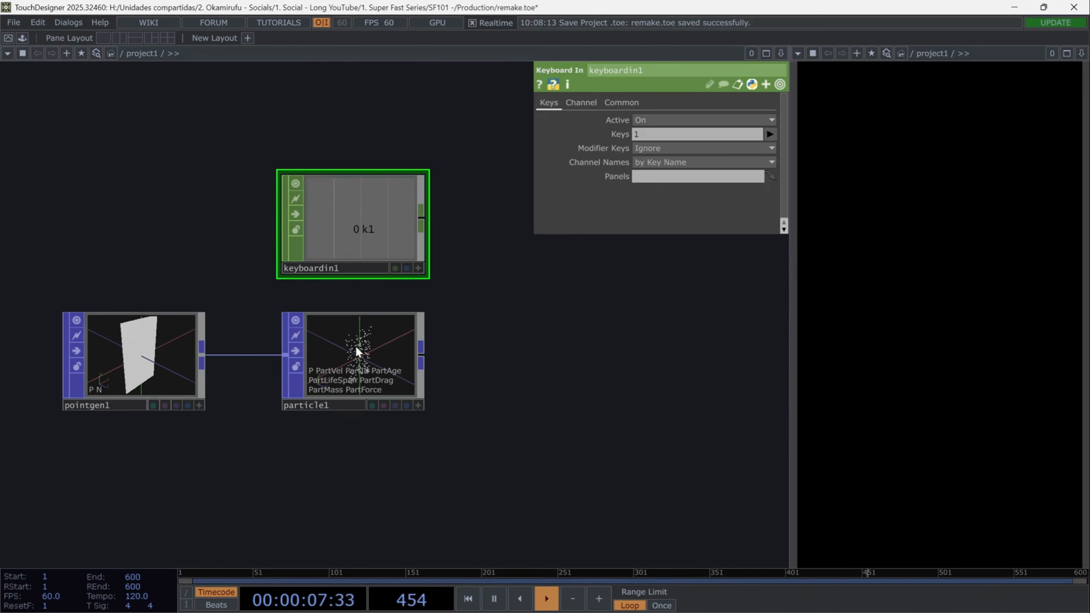
Set the particle operator's maximum particles and birth rate to 100000 and its life expectancy to 1.
left_click(358, 373)
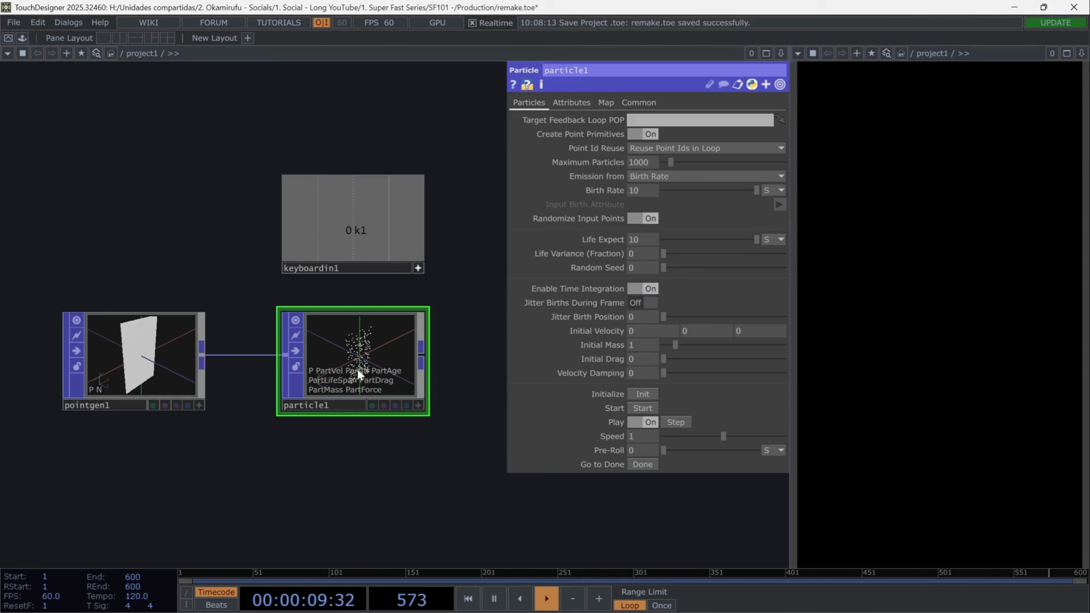
scroll(343, 451, "up", 2)
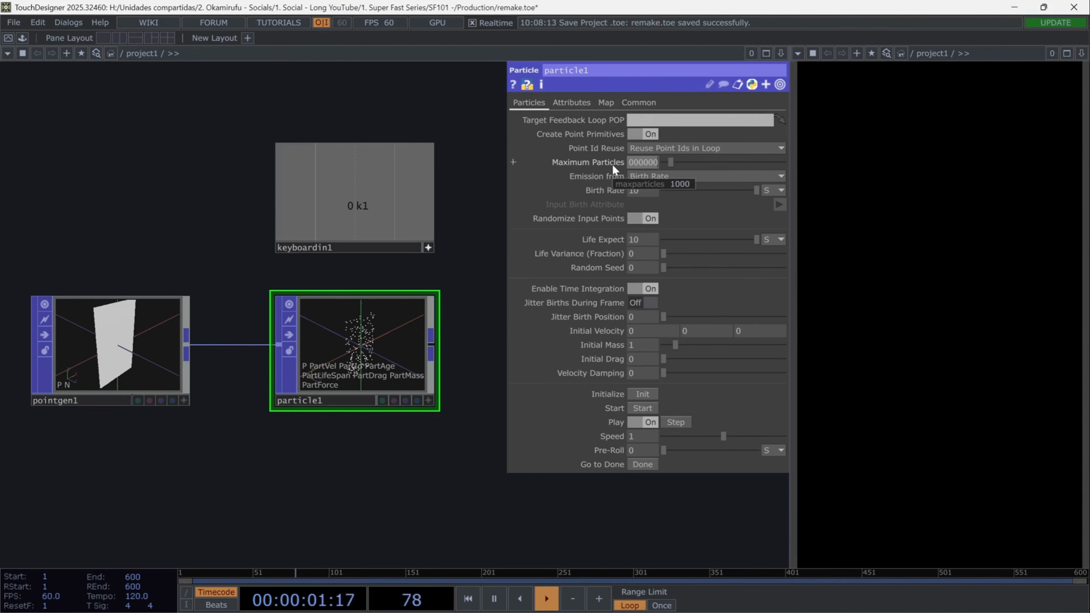
key("Return")
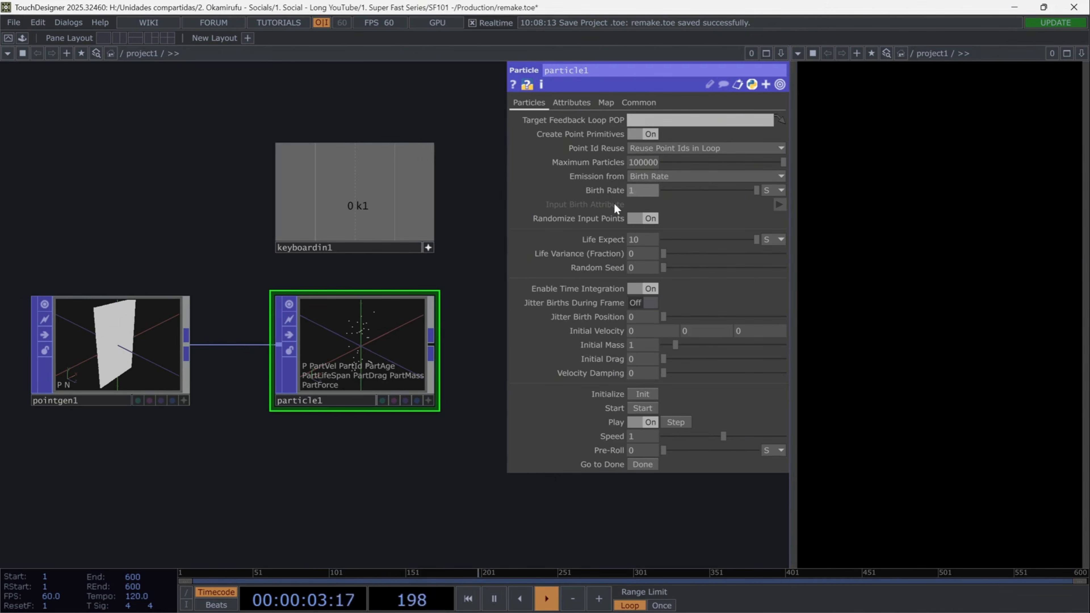
key("Return")
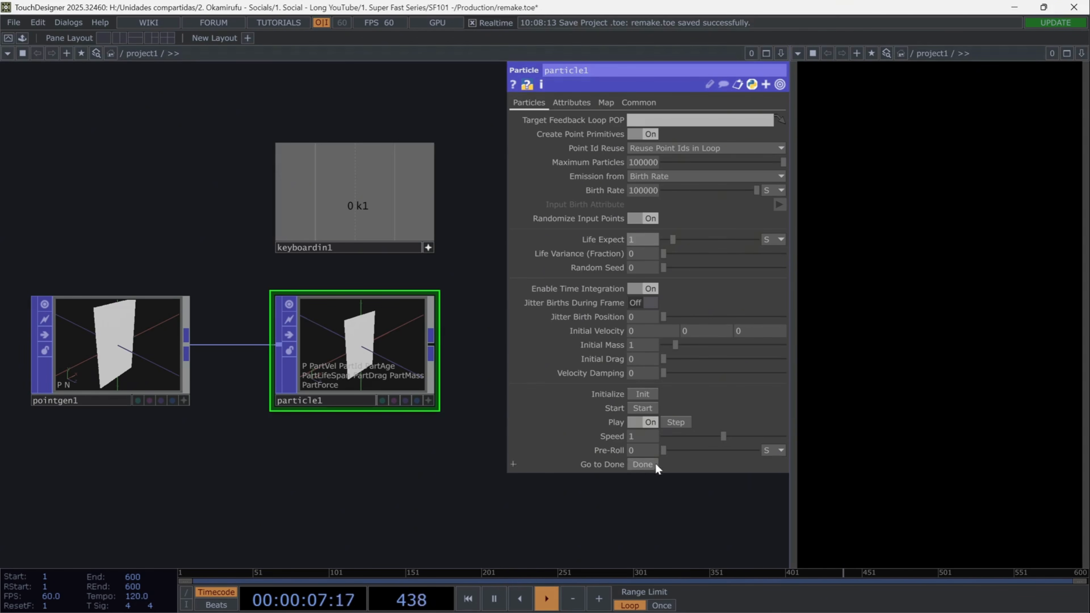
Set the particle operator's life variance to 0.5 and its random seed to 1.
key("Tab")
type("0.5")
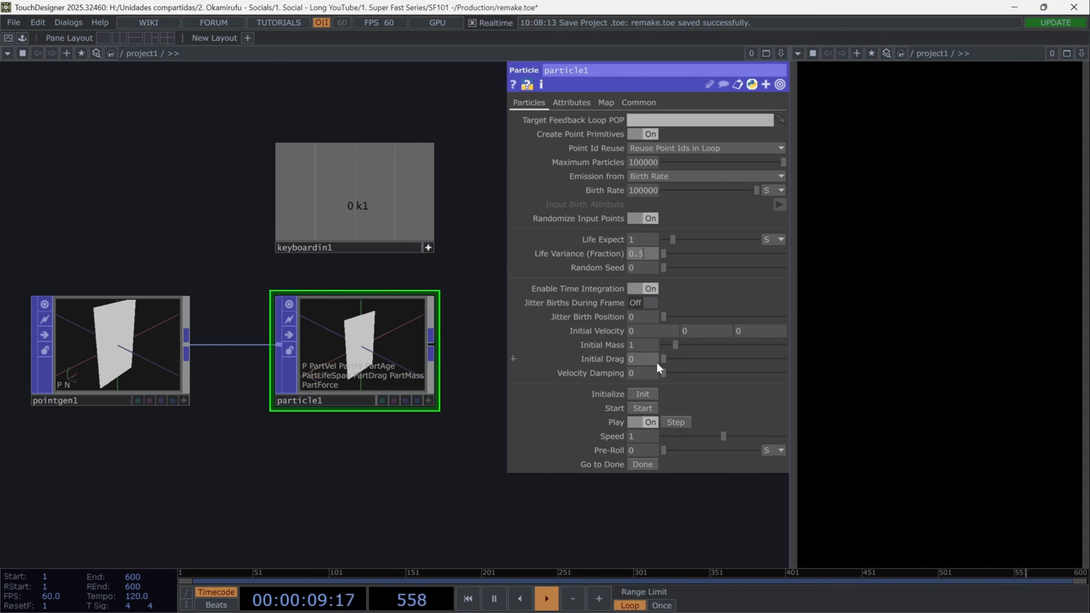
key("Return")
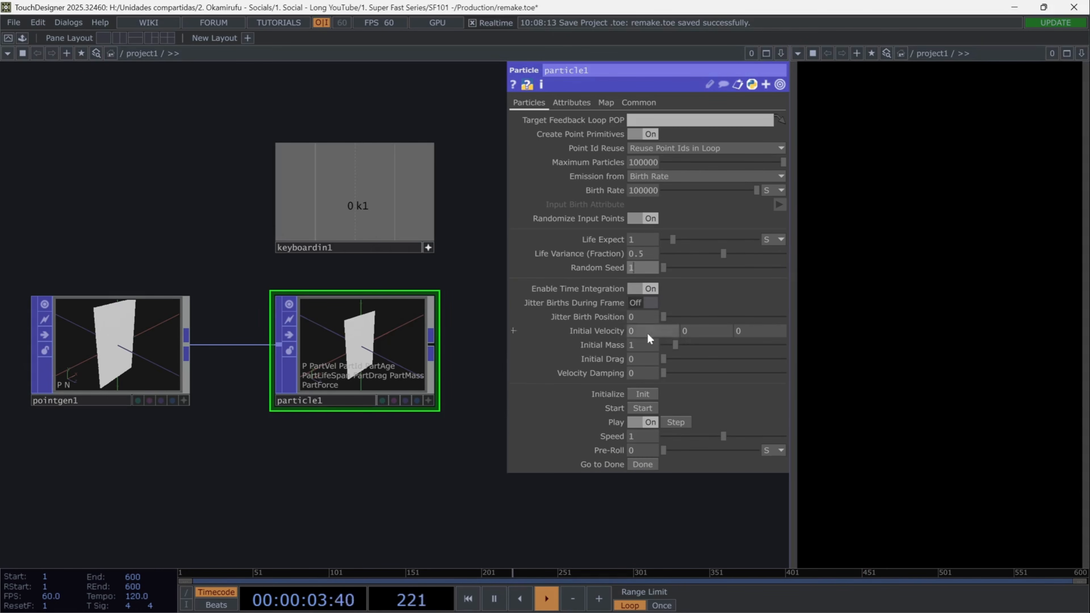
type("1")
key("Return")
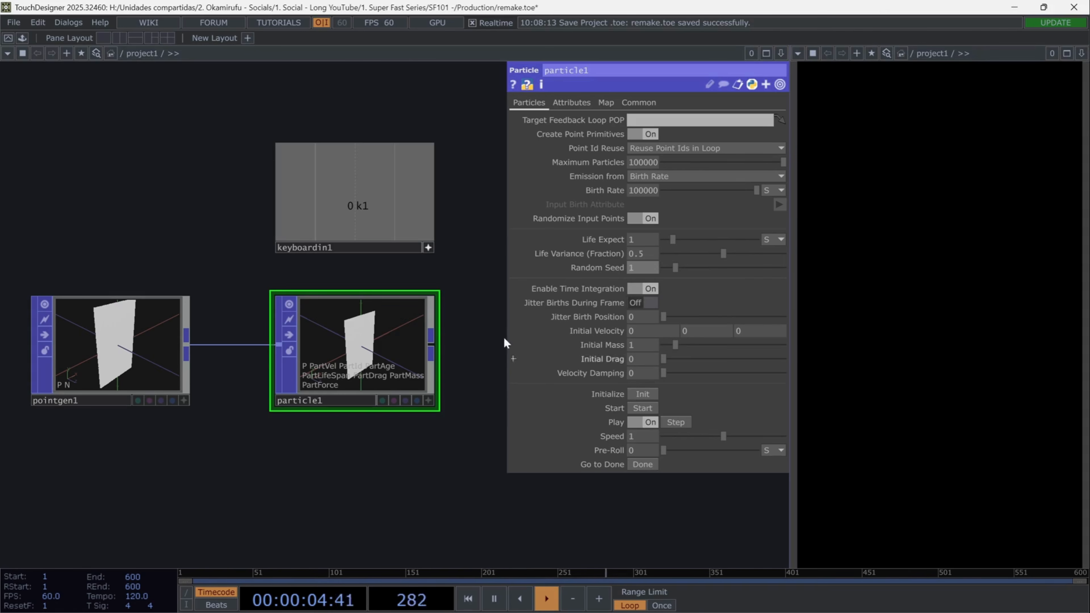
Drive the particle operator's Start parameter with the keyboard's k1 channel and set its speed to 2.
left_click(428, 248)
left_click_drag(377, 207, 648, 406)
left_click(650, 400)
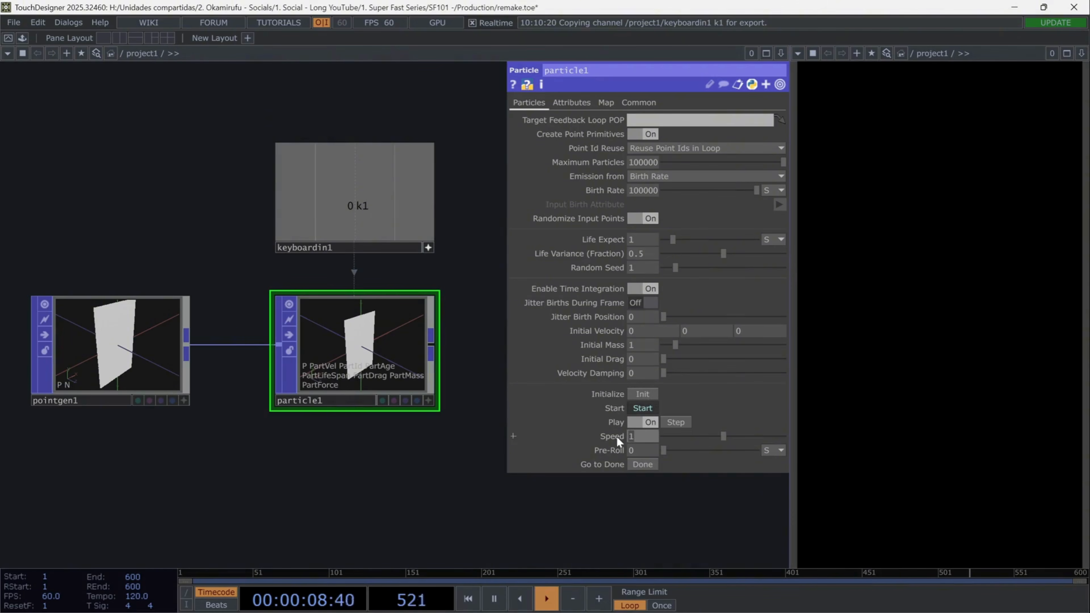
type("2")
Add a Noise POP fed by the particle operator's output.
left_click_drag(392, 474, 222, 474)
left_click(262, 356)
key("Tab")
type("nois")
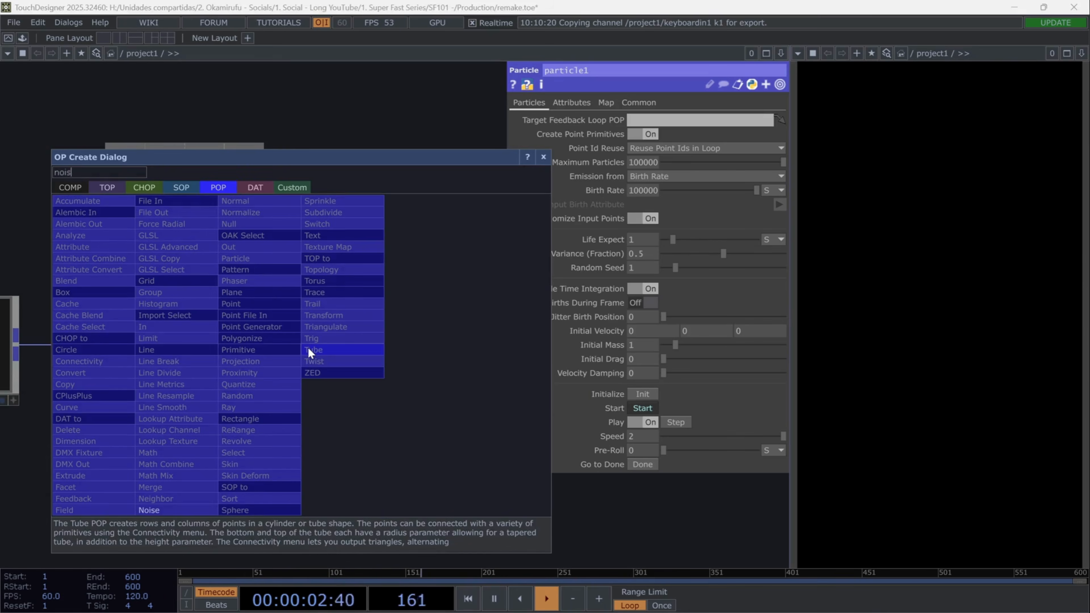
key("Return")
left_click(307, 347)
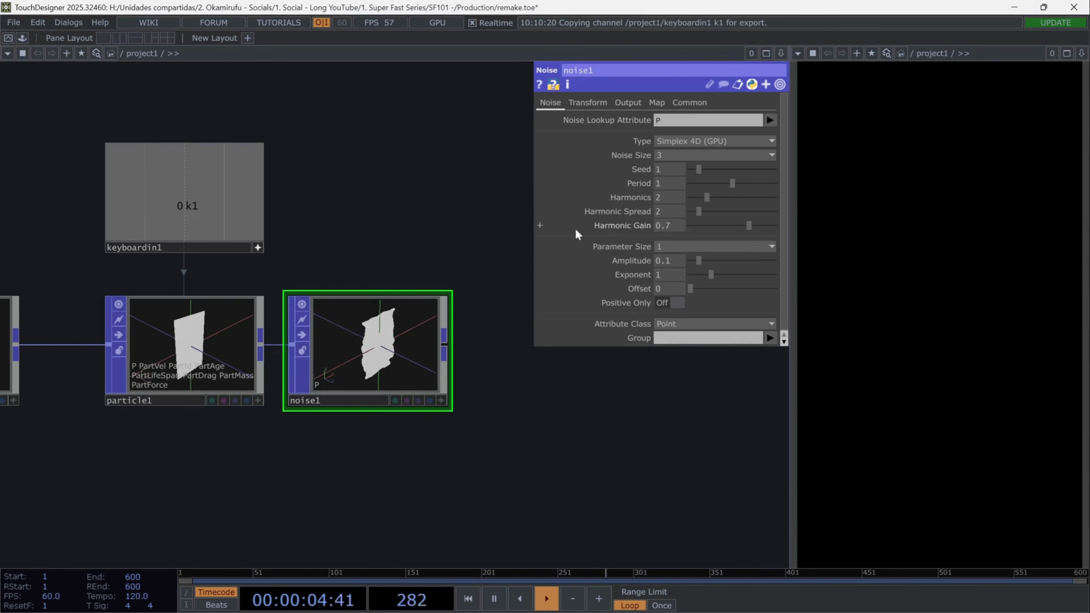
Set the noise operator's period to 0.5, harmonic gain to 0.8 and amplitude to 0.01.
left_click(663, 184)
type("0.5")
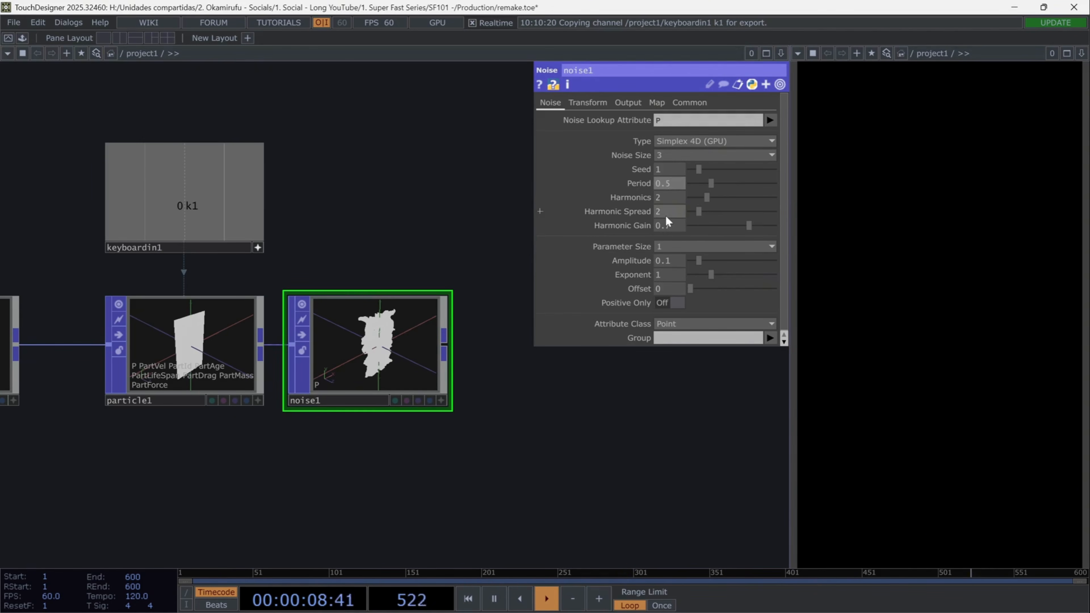
left_click(674, 231)
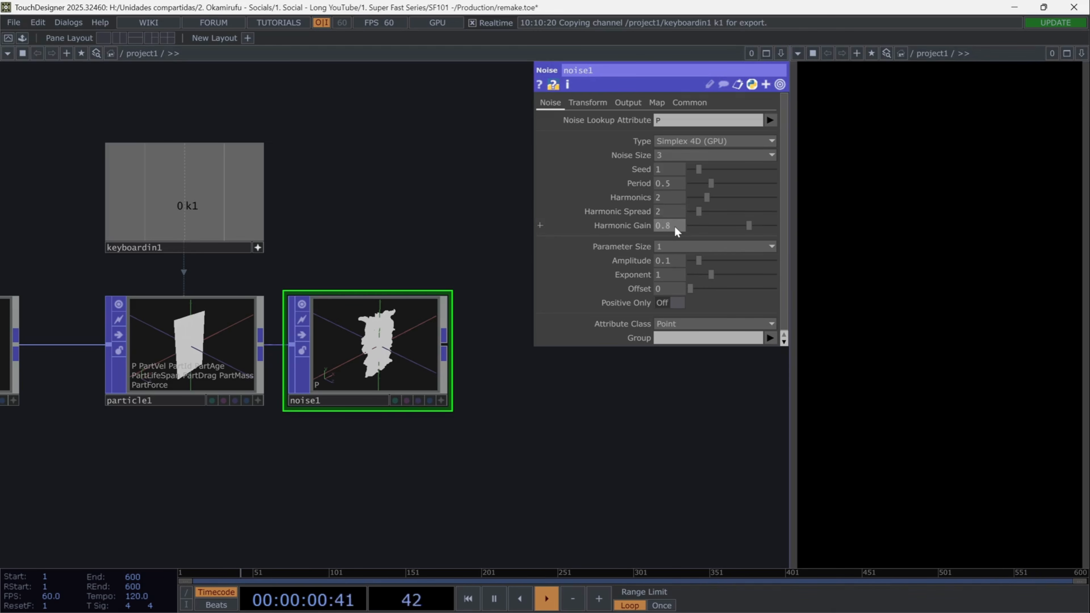
type("8")
left_click(668, 270)
type("0.0")
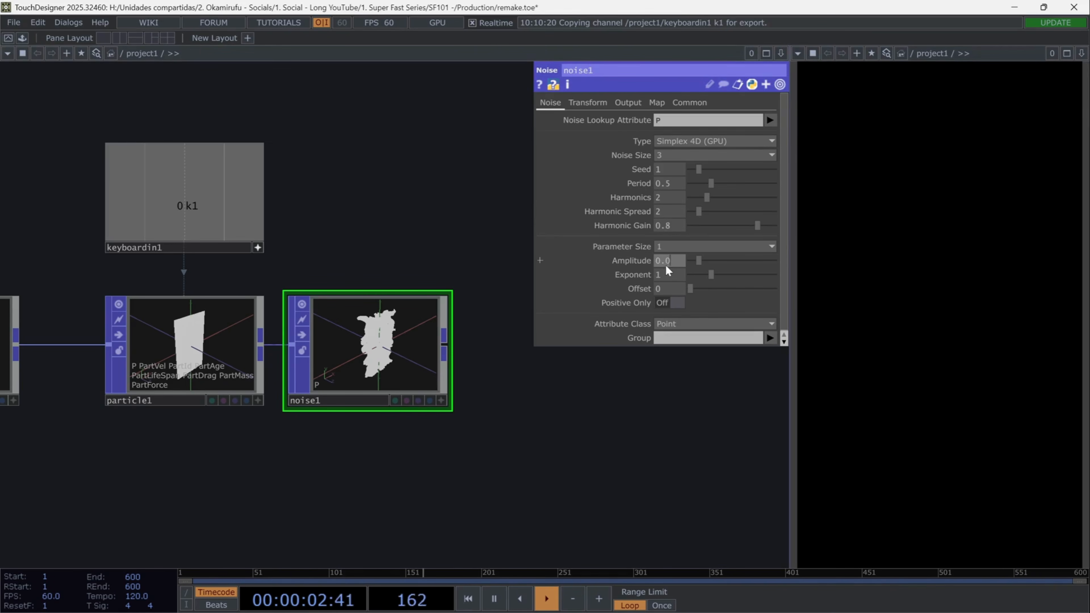
type("1")
key("Return")
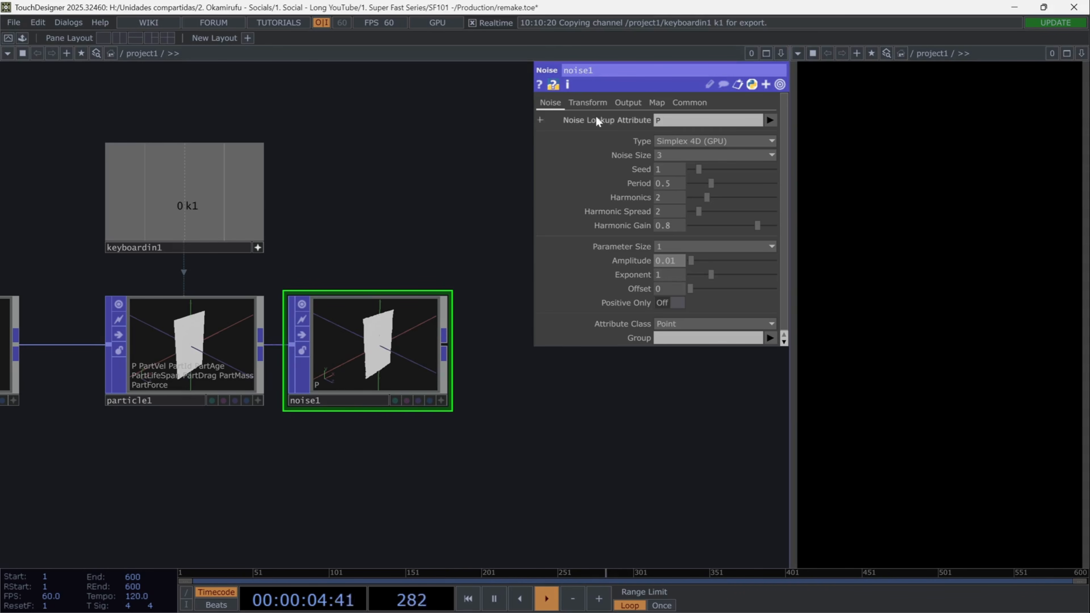
Set the noise operator's Translate 4D to the expression absTime.seconds and its Combine Attribute Scope to P.xy.
left_click(587, 102)
left_click(639, 204)
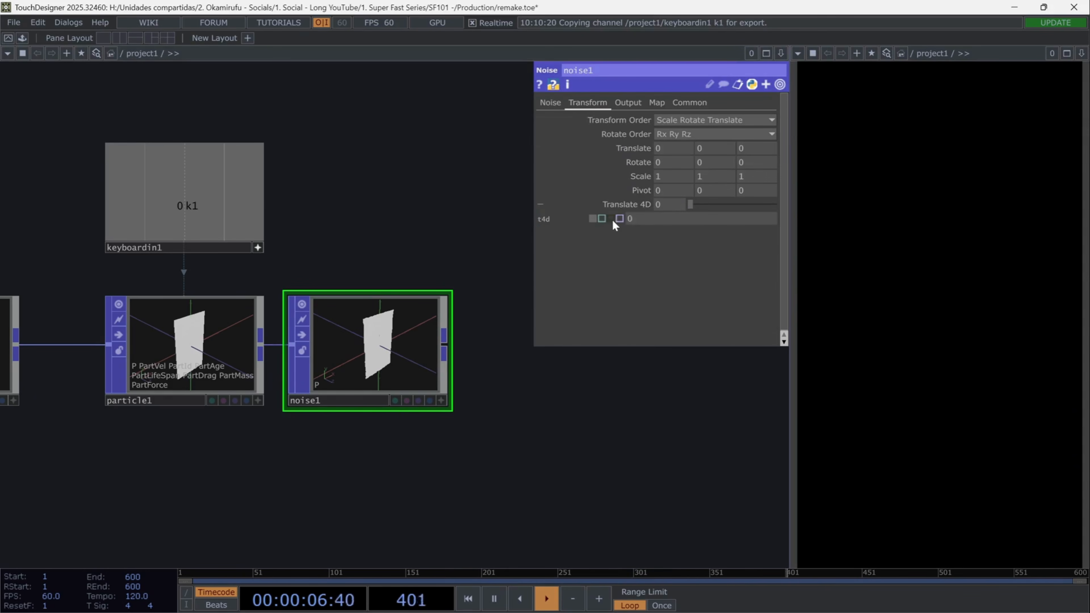
type("absT")
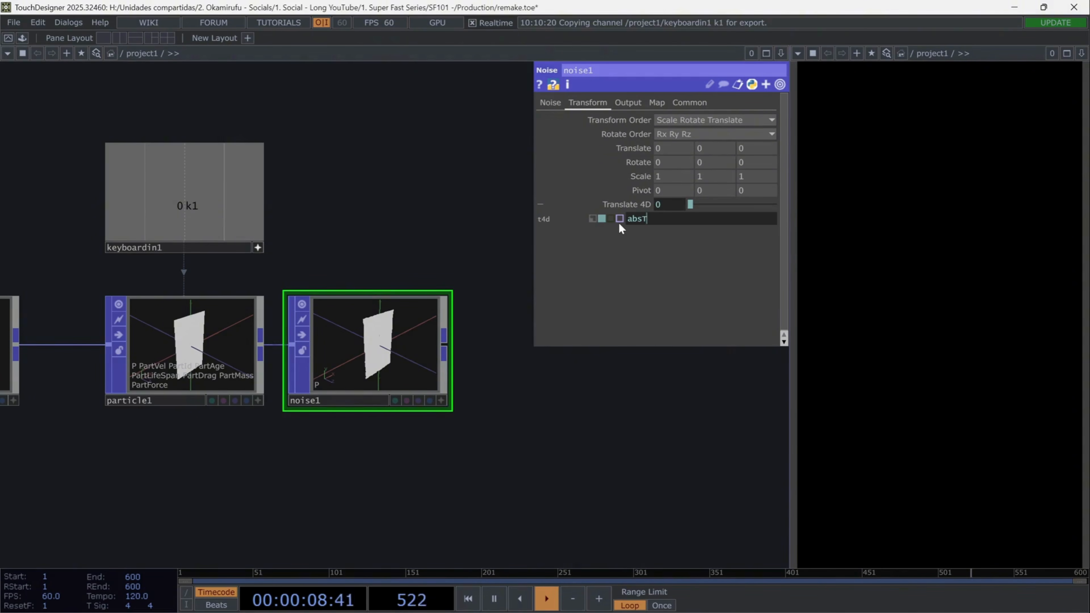
type("ime.seconds")
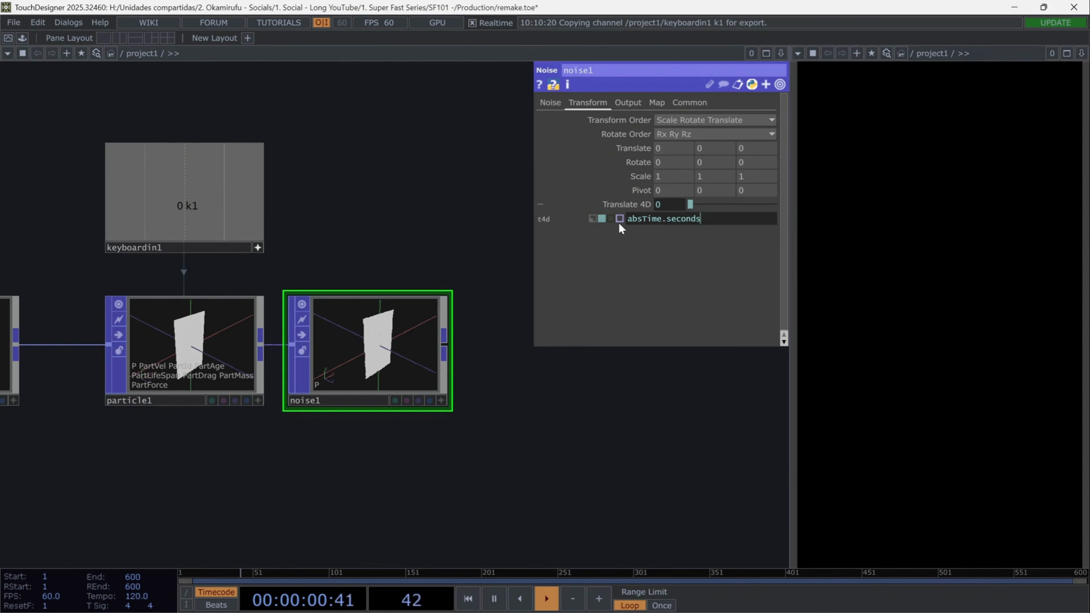
key("Return")
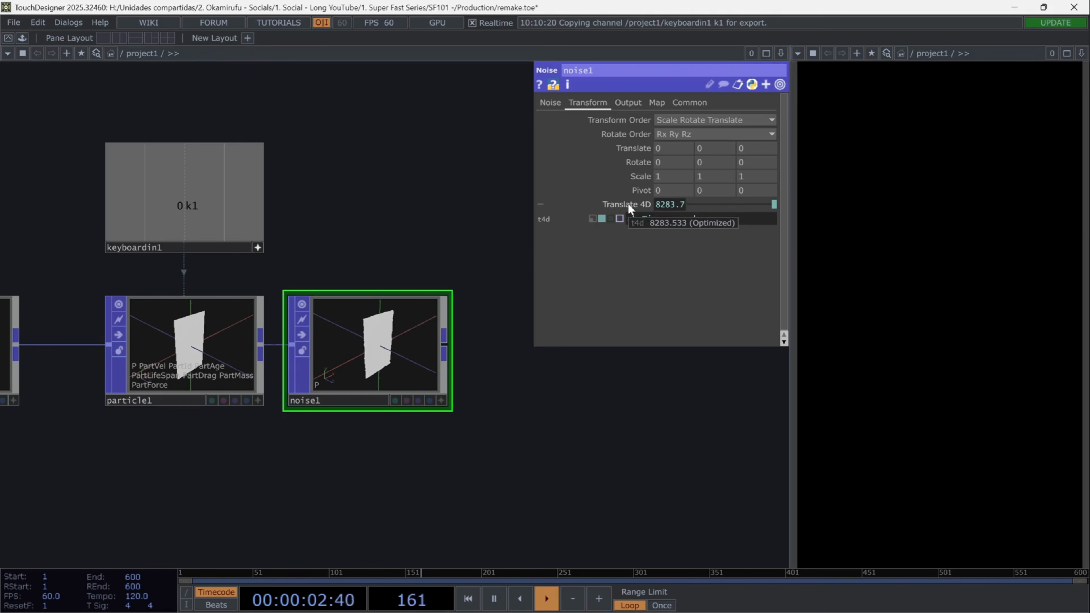
left_click(627, 203)
left_click_drag(545, 471, 462, 481)
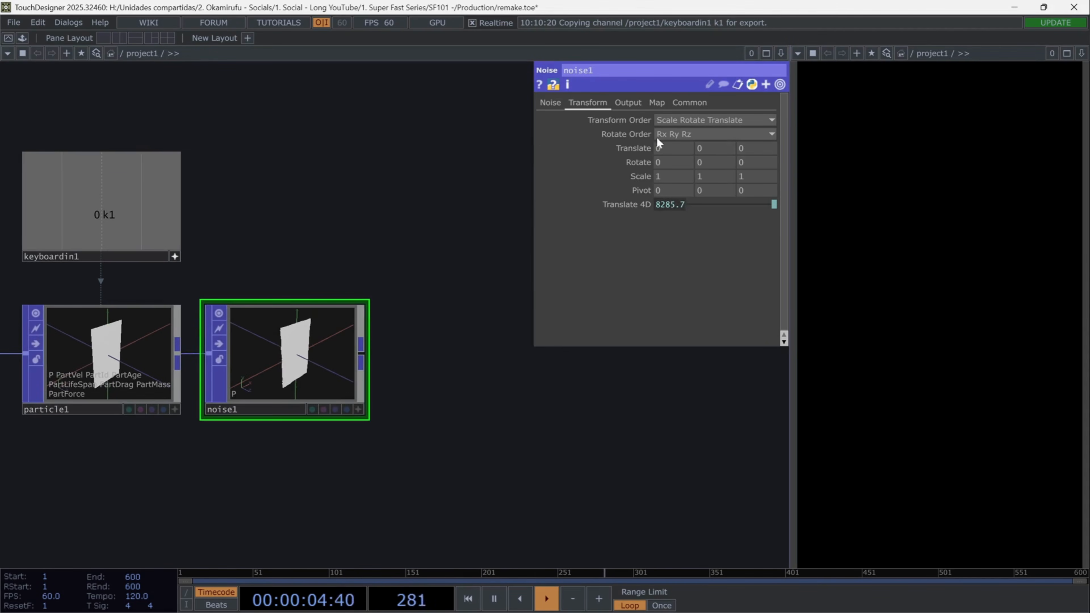
left_click(629, 103)
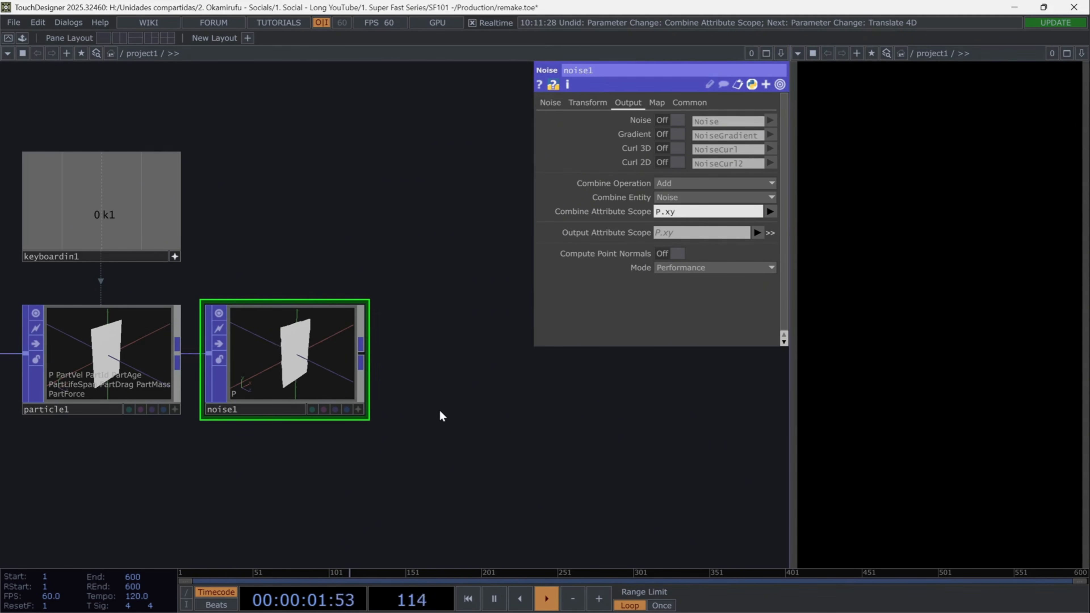
Add a Field POP fed by the noise operator's output.
scroll(455, 413, "down", 1)
left_click_drag(438, 431, 371, 456)
left_click(314, 389)
left_click(360, 382)
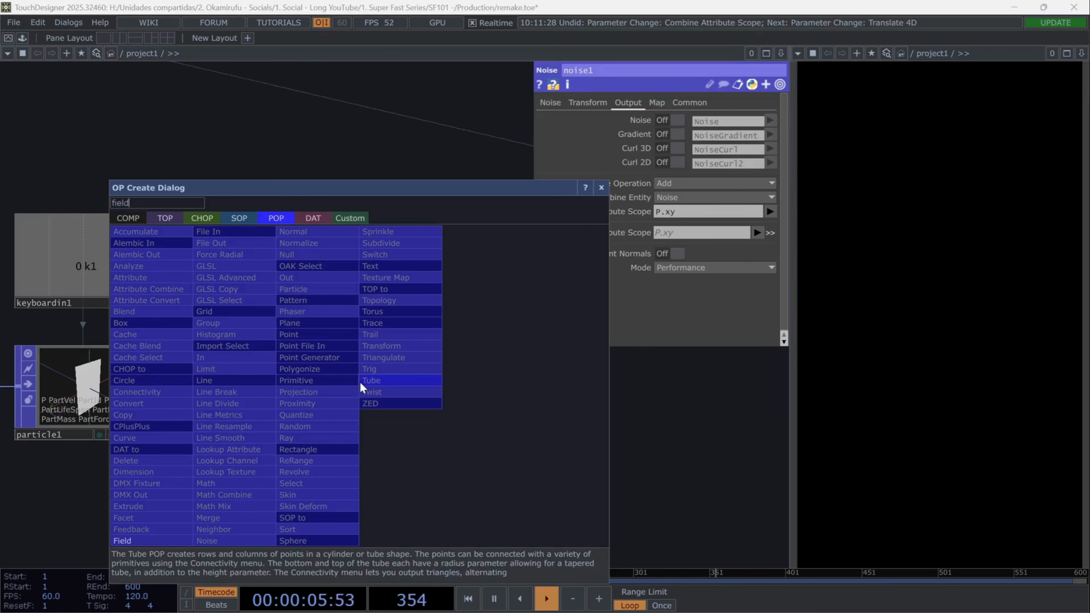
left_click(359, 381)
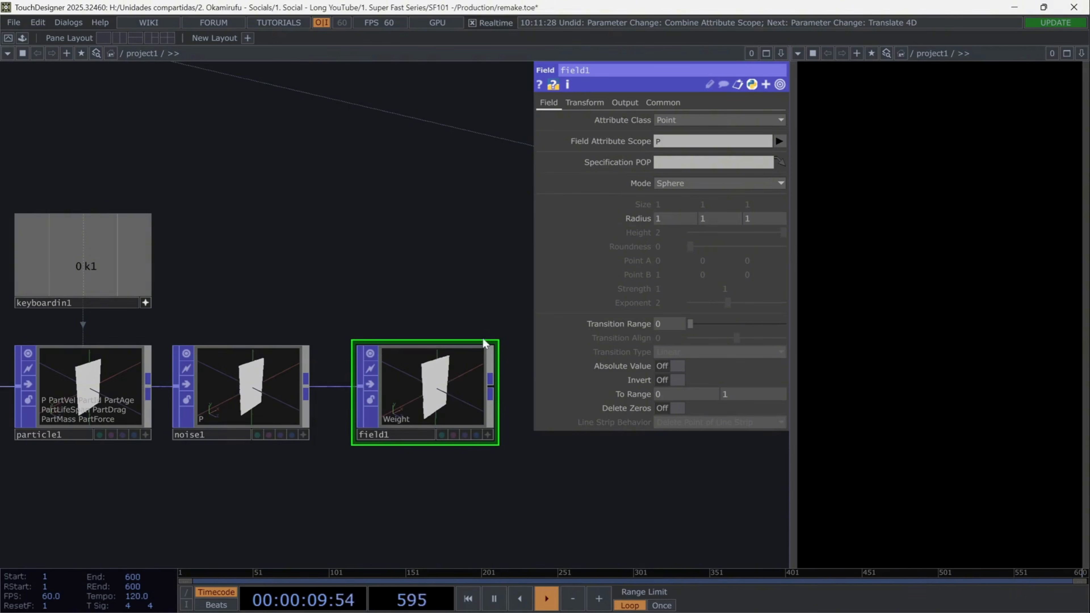
Set the sphere field's radius to 0.5 on all axes, its transition range to 0.616 and its transition align to 0.336.
scroll(472, 408, "up", 5)
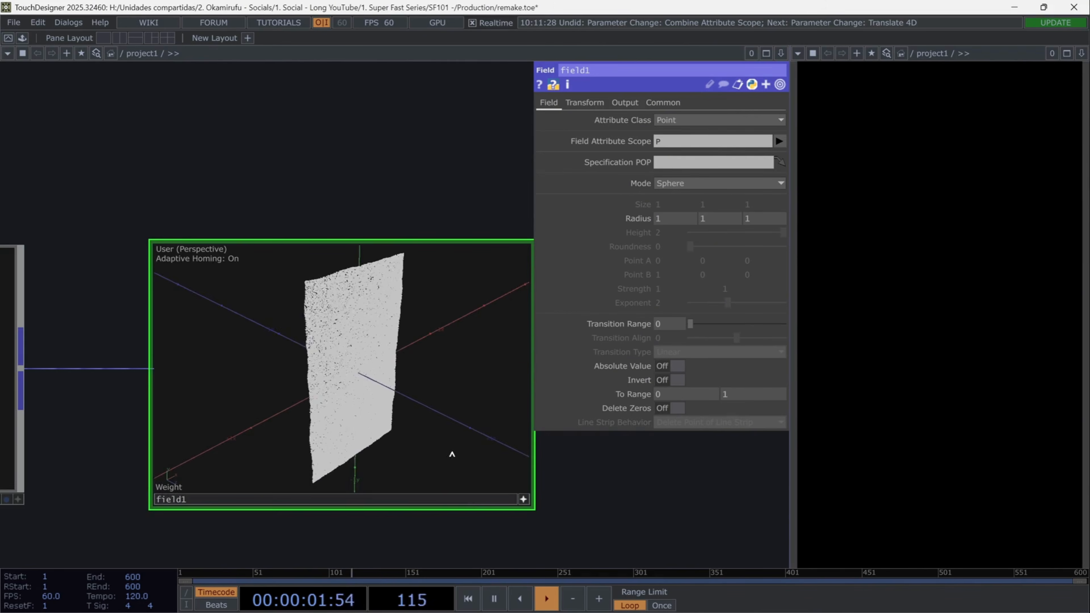
left_click_drag(452, 454, 386, 382)
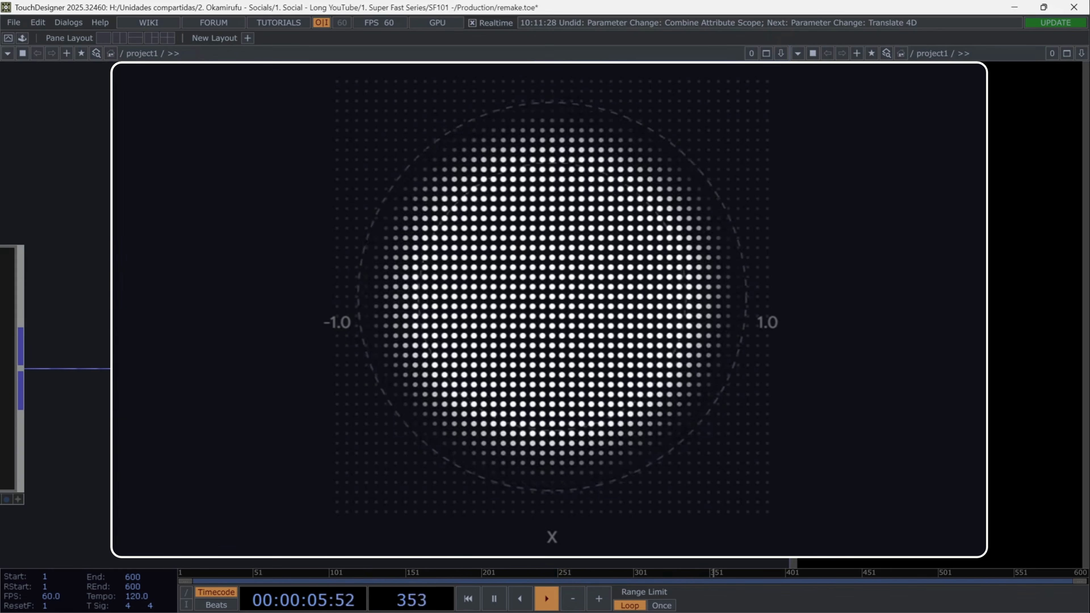
middle_click_drag(641, 219, 640, 199)
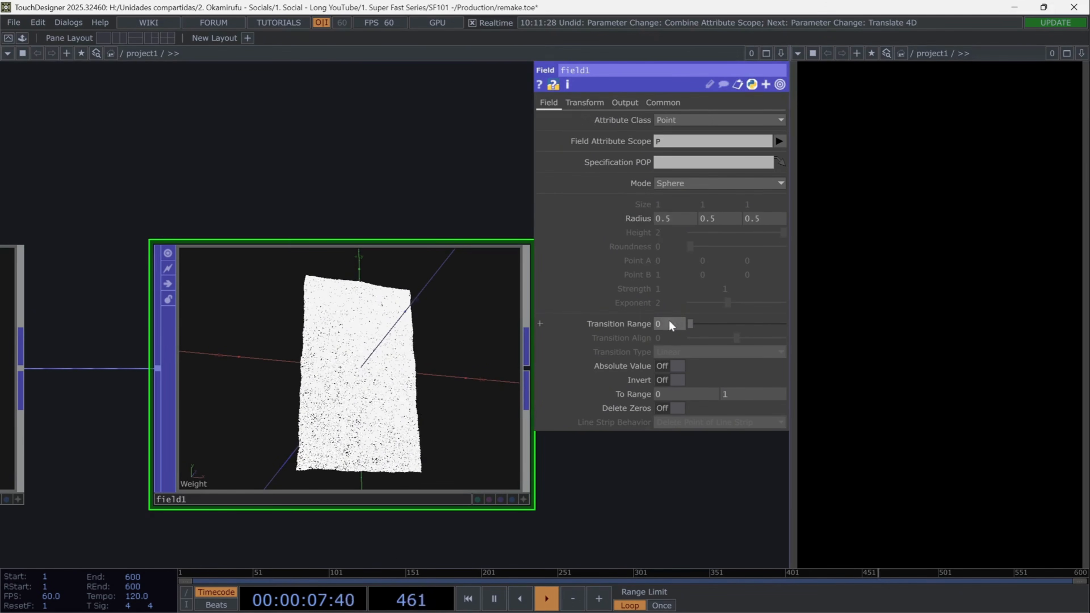
left_click(655, 324)
type("0.616")
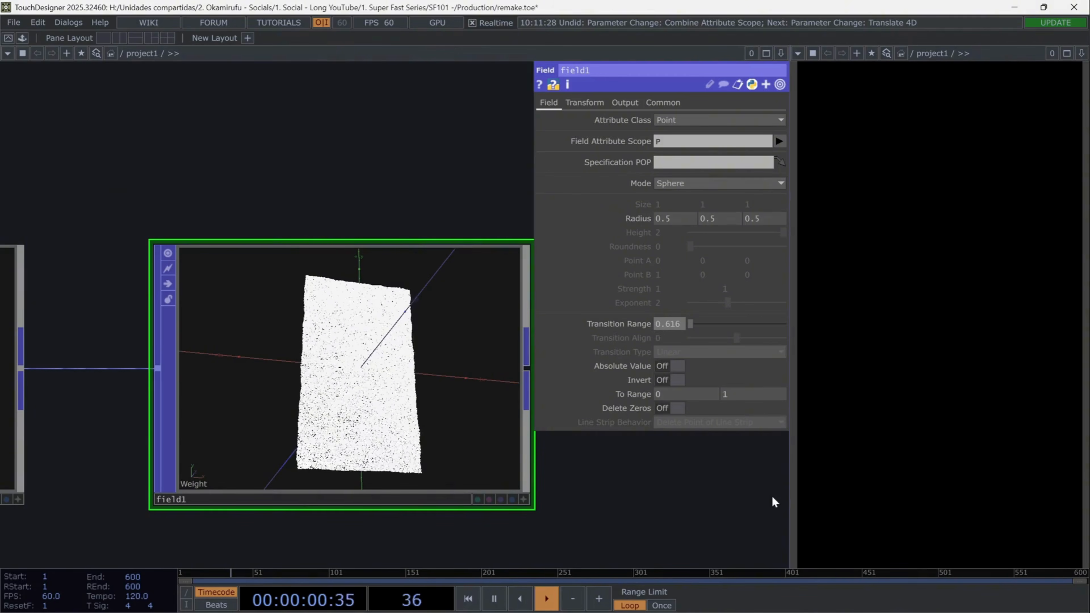
key("Return")
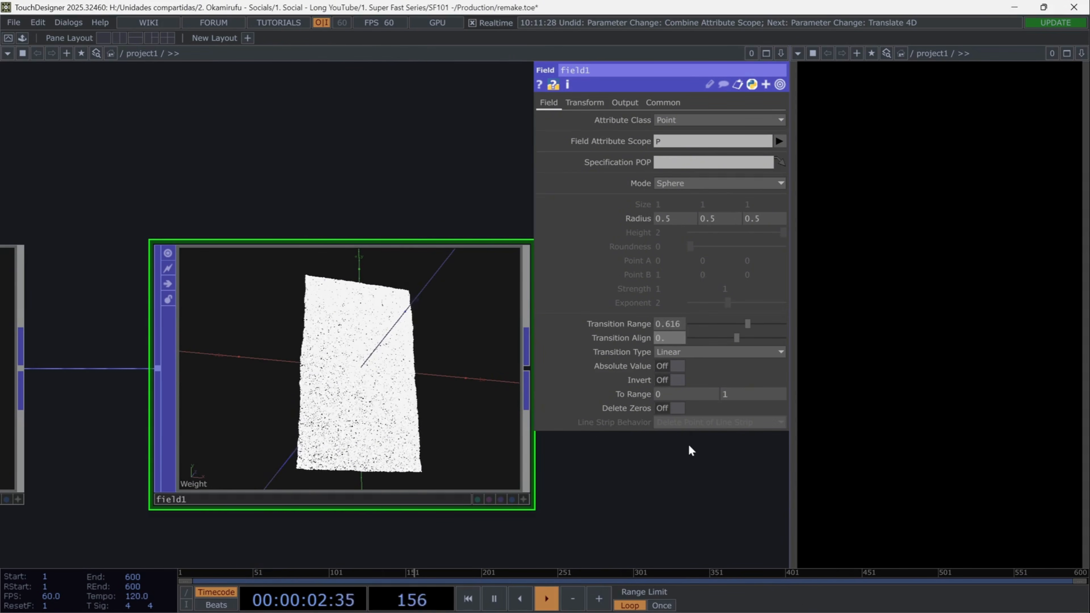
type("0.336")
key("Return")
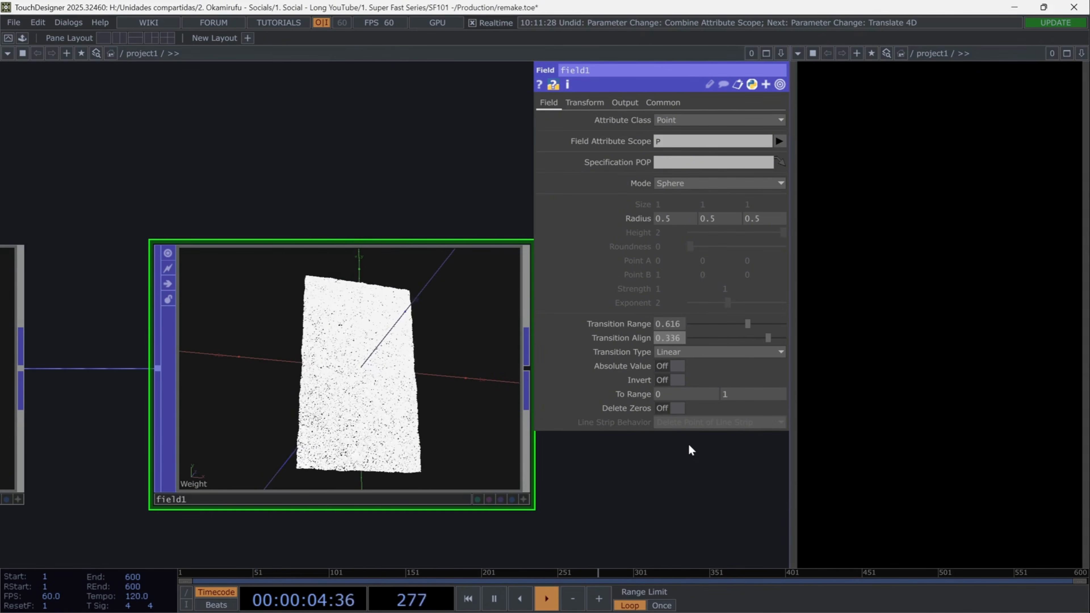
Give the sphere field an Ease In Ease Out transition type and turn on Absolute Value.
left_click(674, 353)
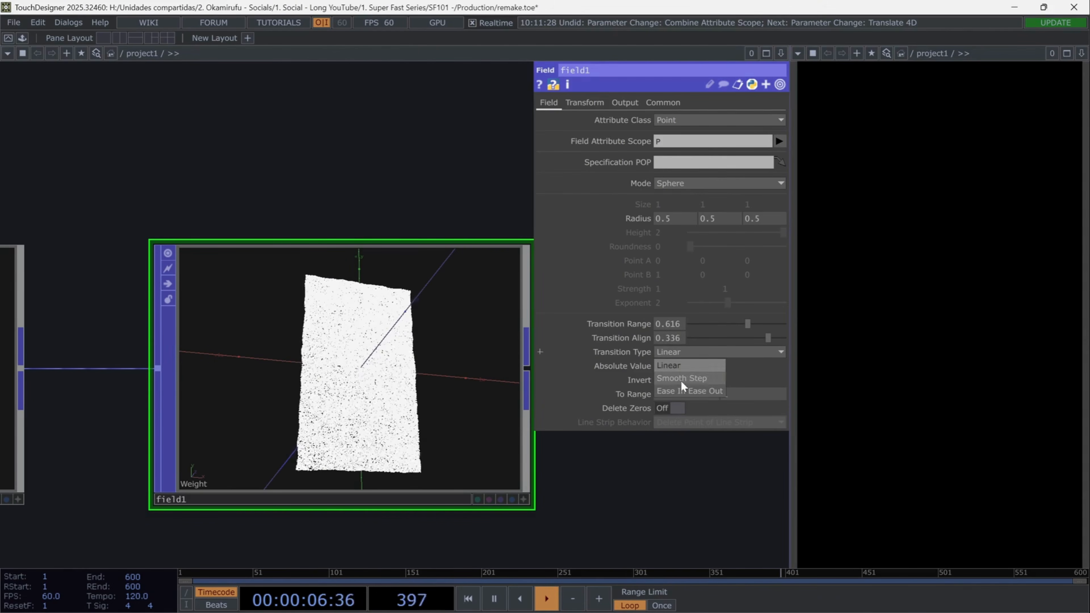
left_click(686, 392)
left_click_drag(649, 503, 600, 483)
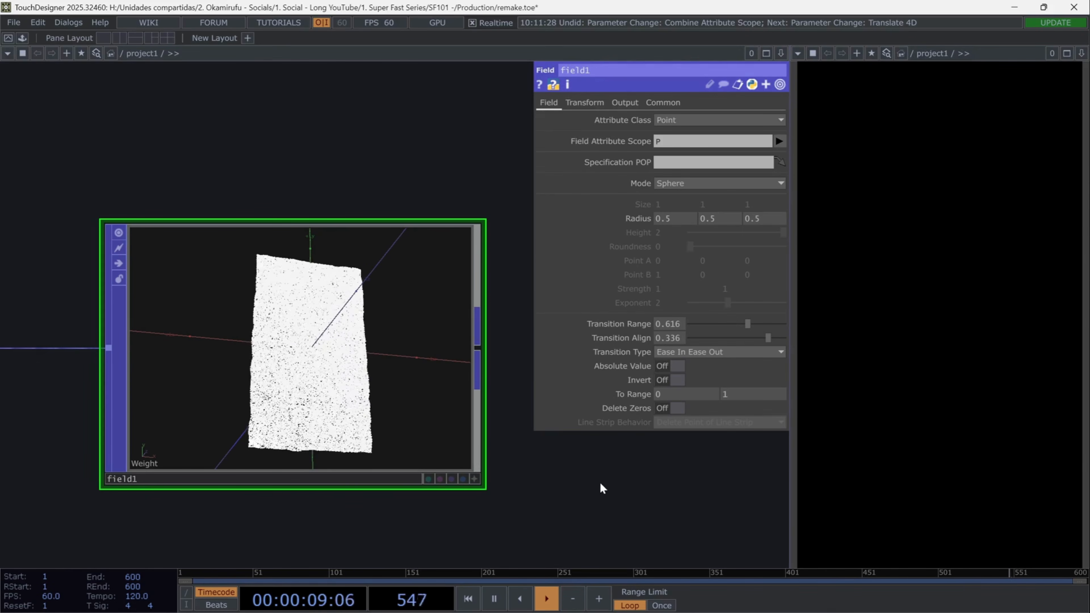
left_click(672, 366)
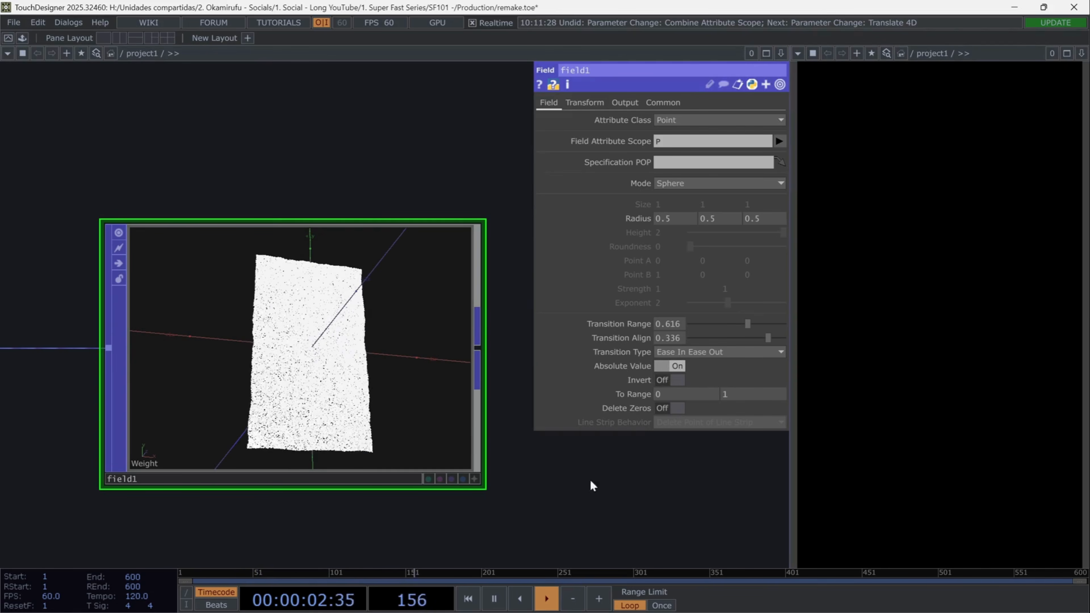
Add a second Field POP fed by the sphere field's output.
left_click_drag(591, 484, 434, 477)
scroll(434, 476, "down", 3)
left_click(352, 377)
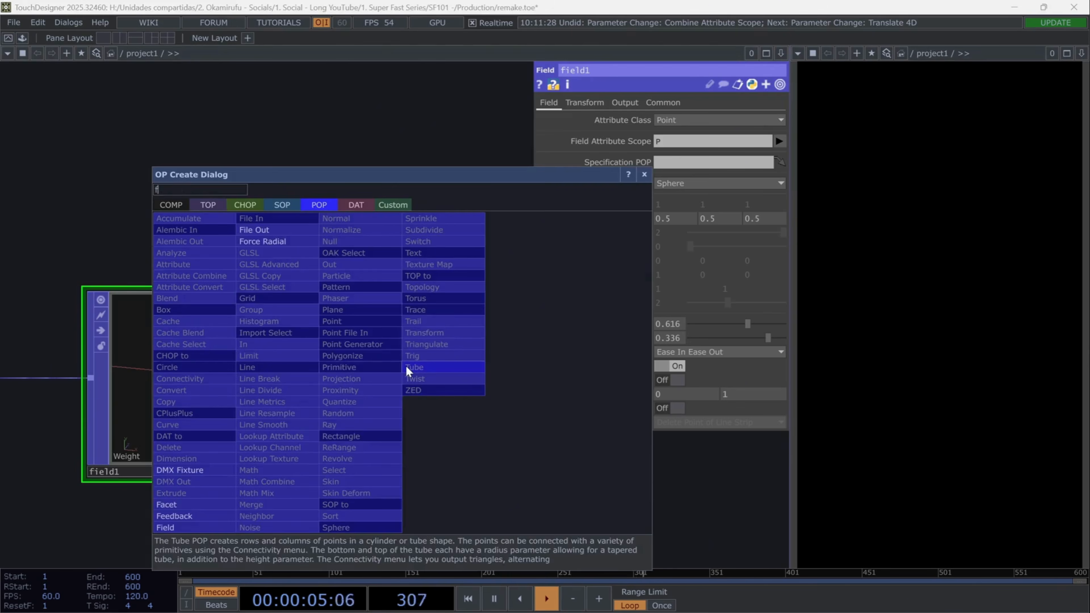
left_click(409, 370)
left_click(404, 370)
left_click_drag(385, 491, 195, 484)
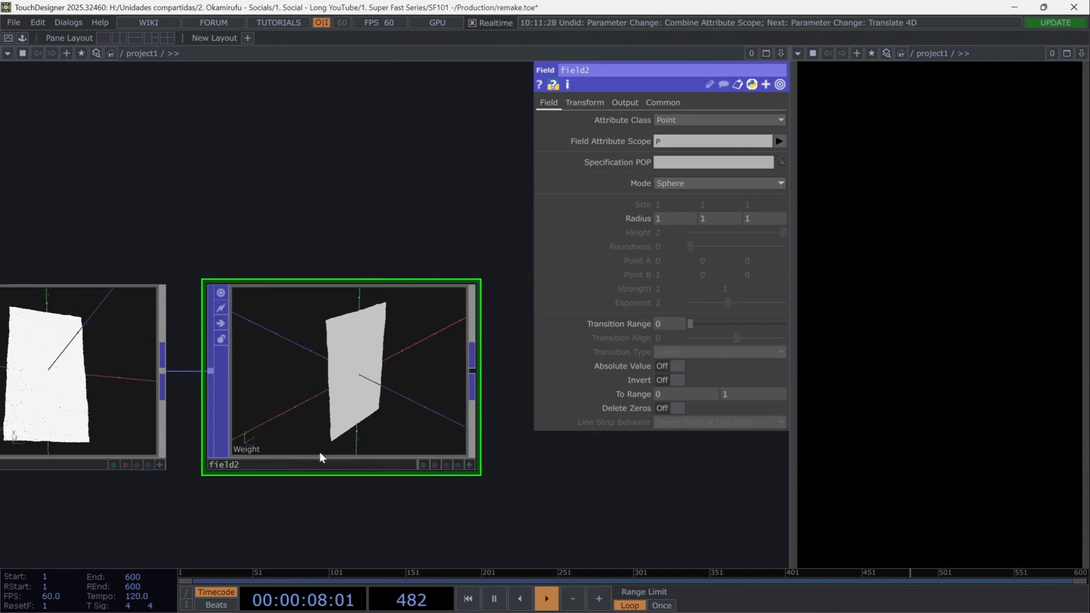
Switch the second field to Box mode with a transition range of 0.568 and a transition align of 0.267.
left_click(713, 182)
left_click(685, 206)
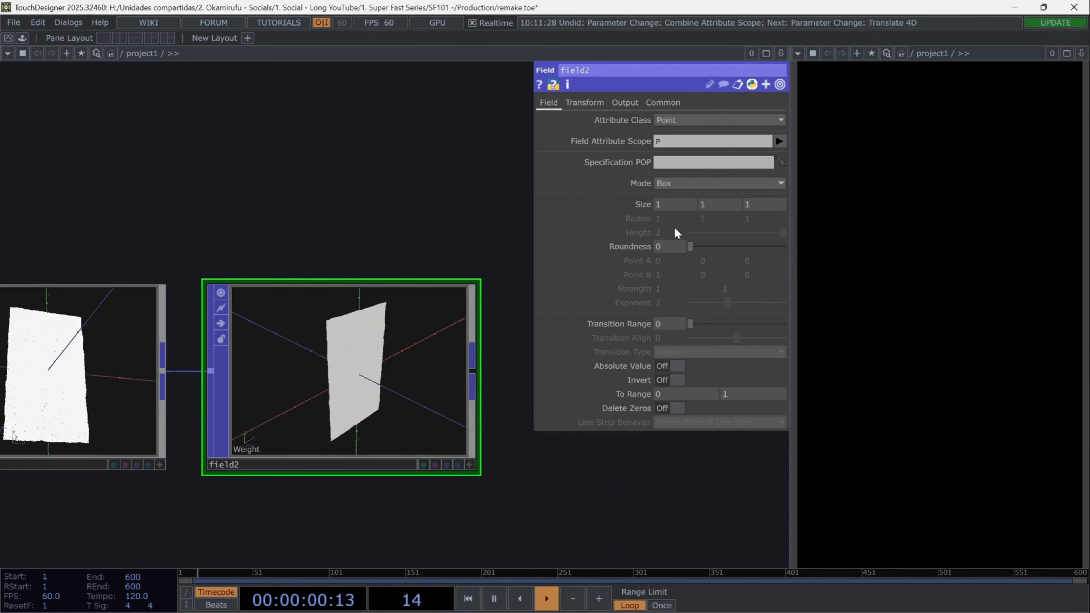
type("0.")
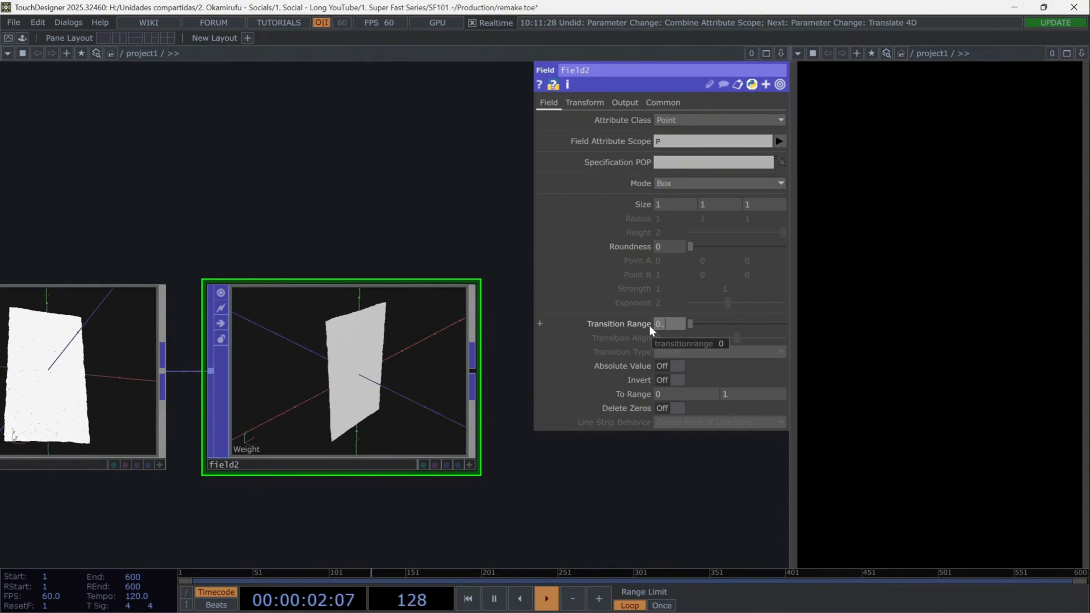
type("568")
key("Return")
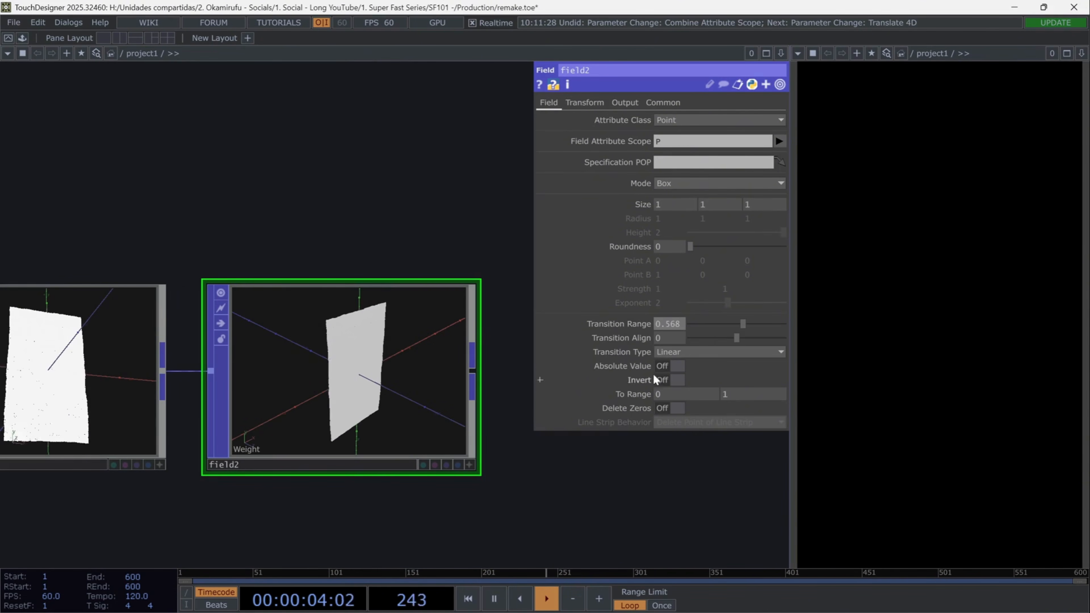
type("0.")
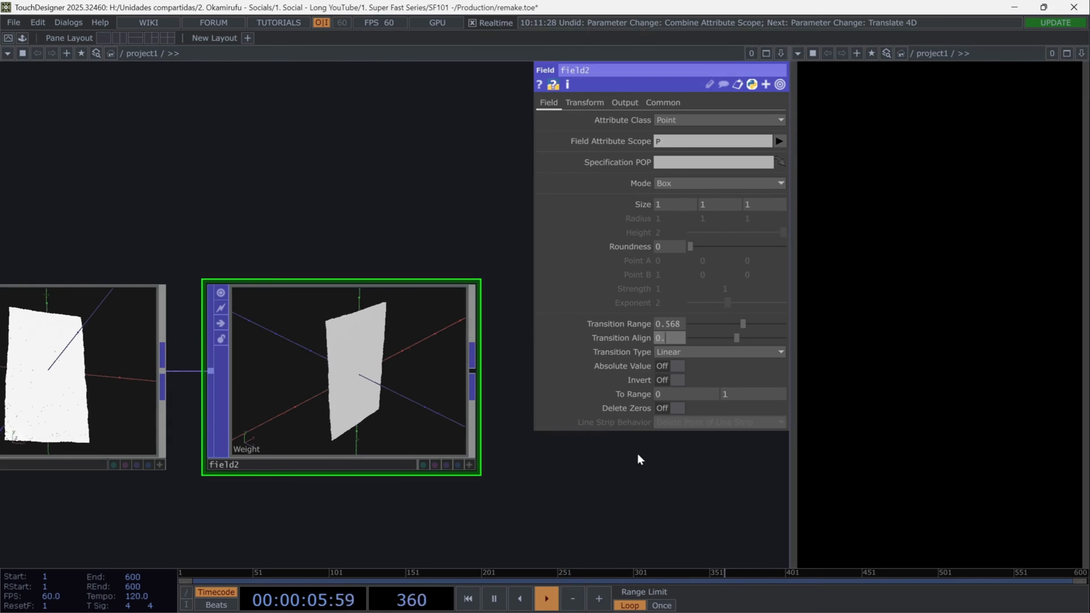
type("267")
key("Return")
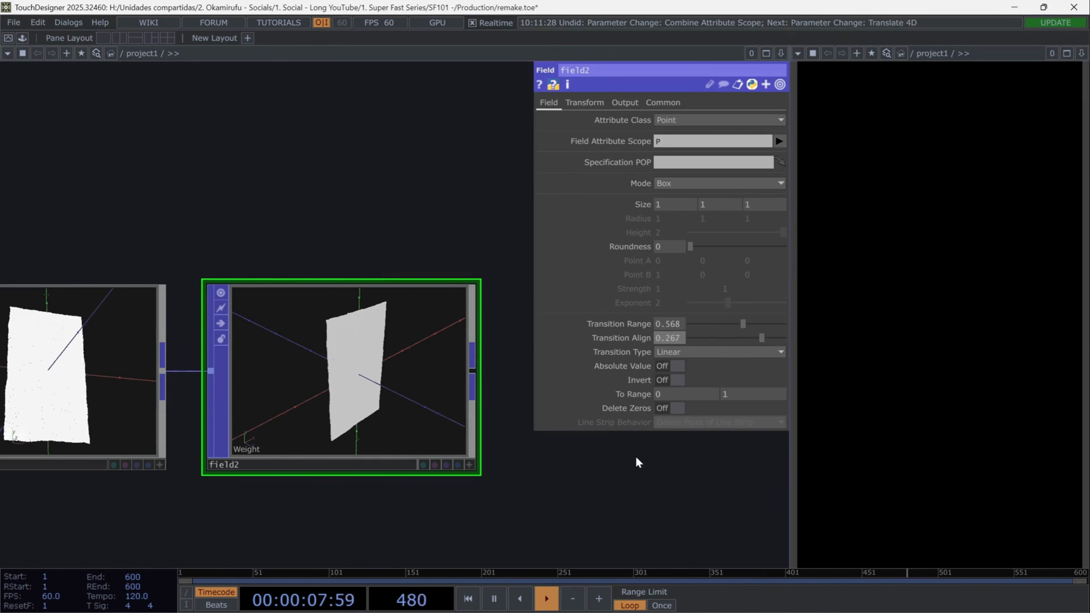
Give the box field an Ease In Ease Out transition with Absolute Value on and a To Range minimum of 0.5.
left_click(677, 352)
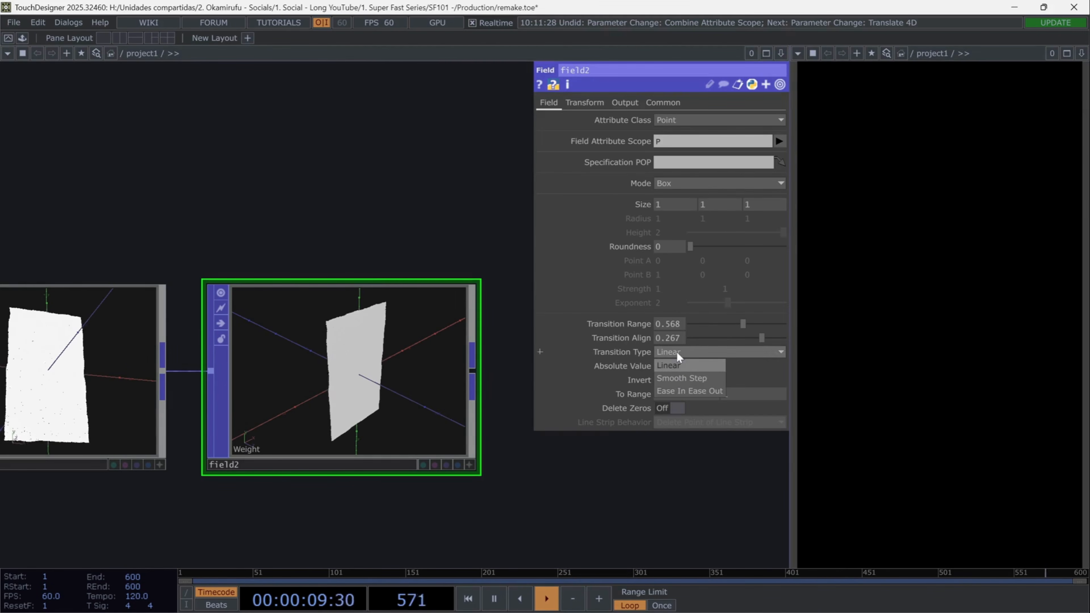
left_click(687, 392)
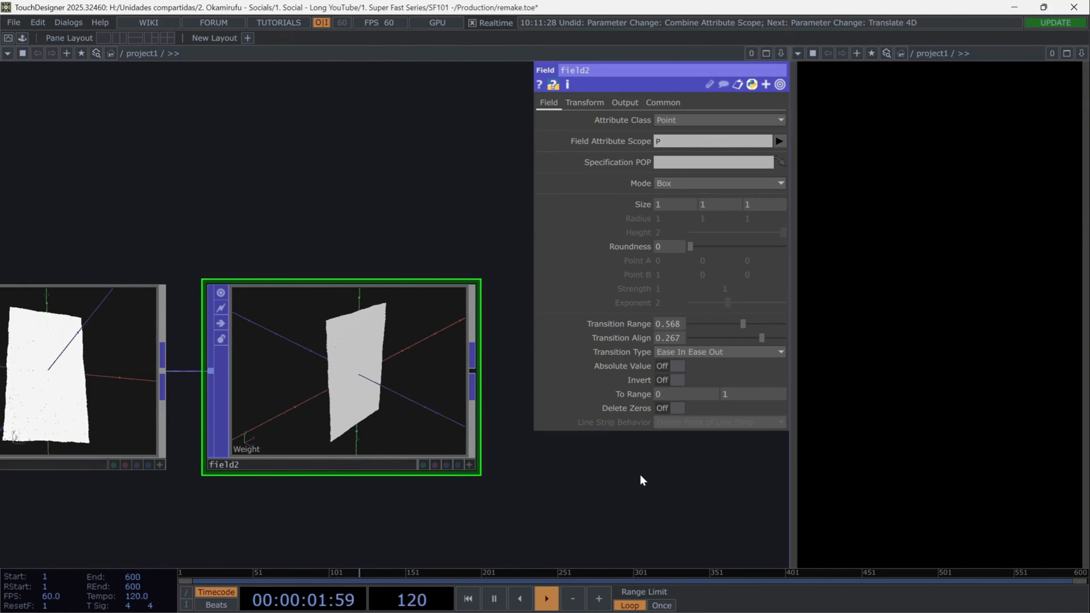
left_click(678, 367)
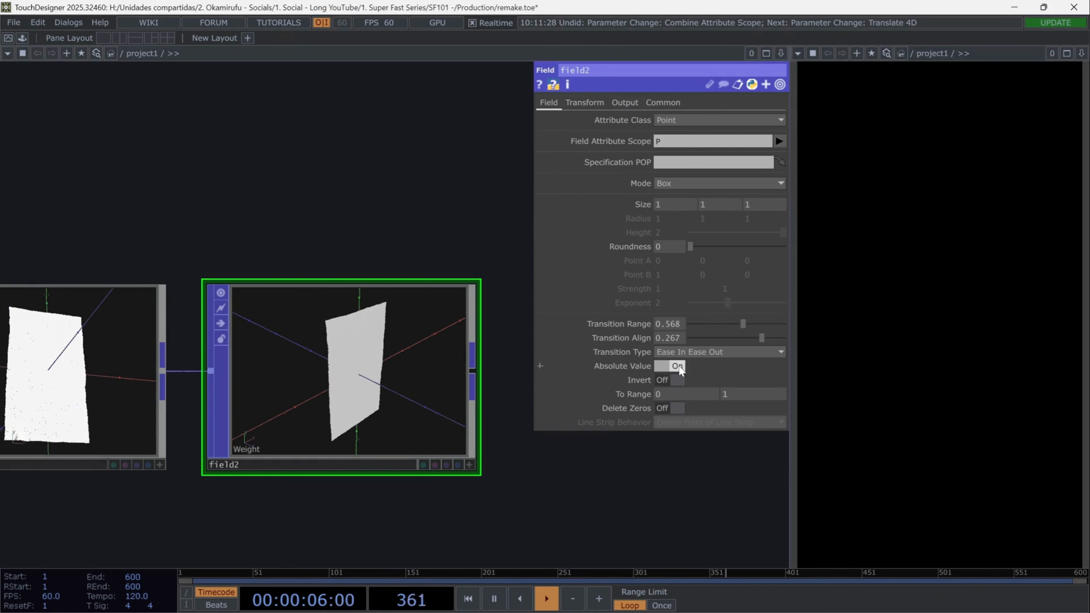
left_click(665, 396)
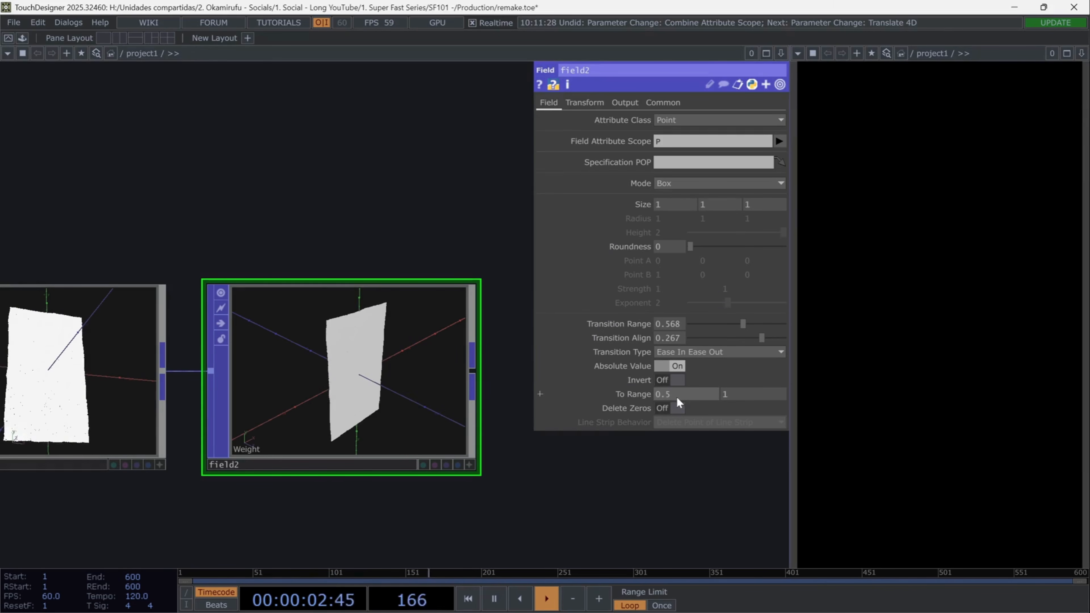
Rename the box field's weight output attribute to Weight2.
left_click(636, 104)
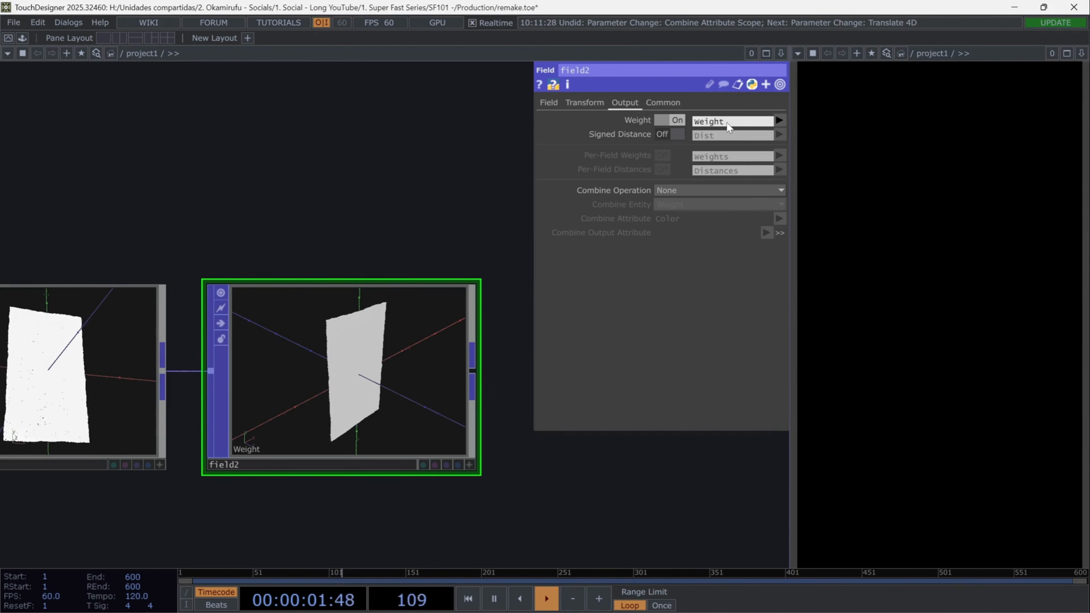
left_click(726, 122)
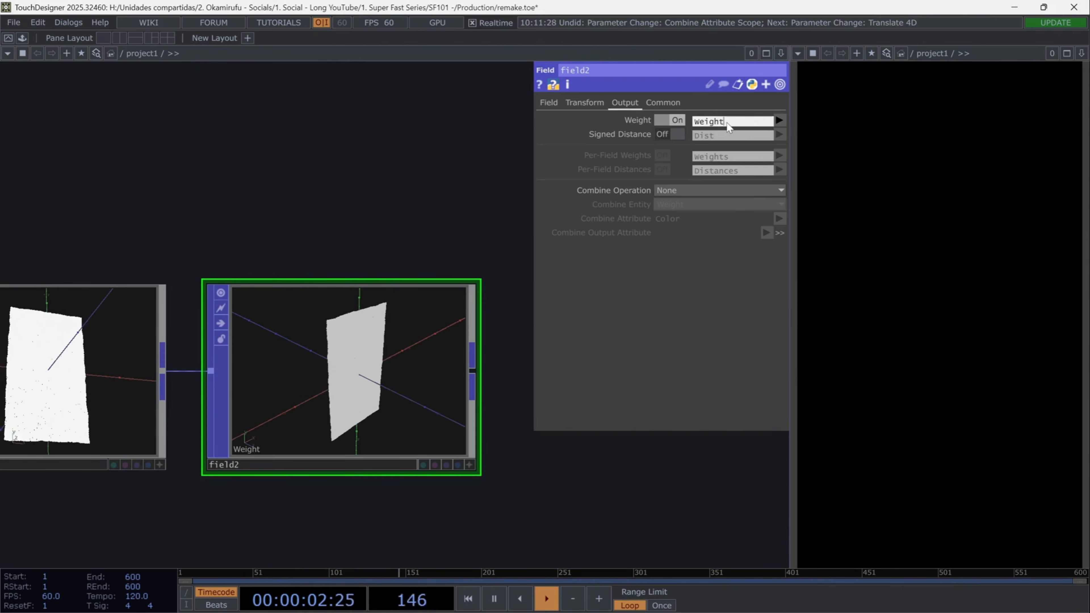
type("2")
key("Return")
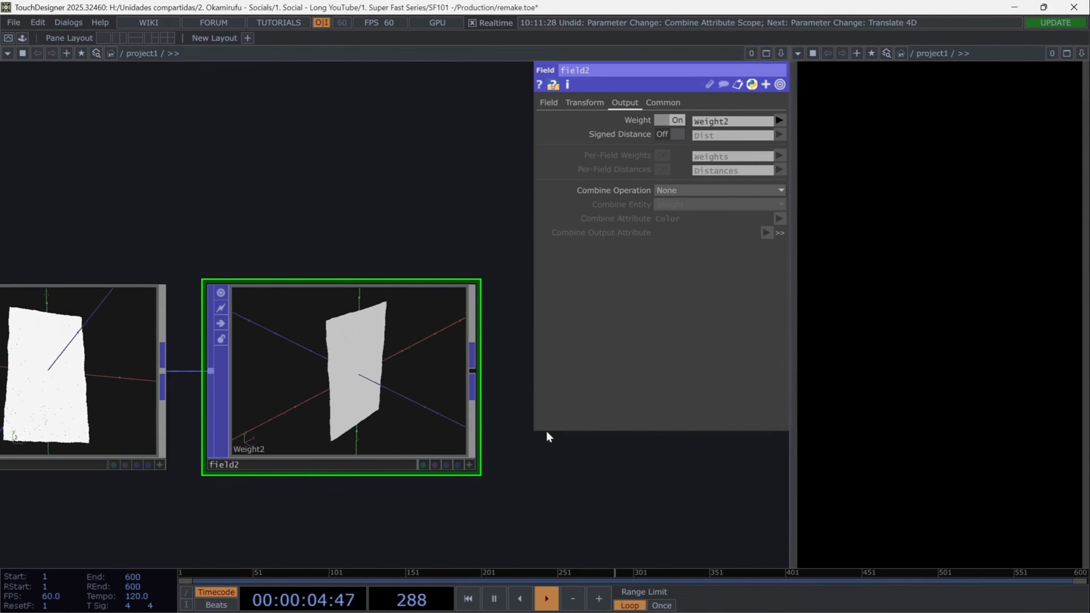
Turn off the viewers of both the sphere field and box field nodes.
scroll(547, 464, "down", 3)
left_click_drag(545, 493, 494, 462)
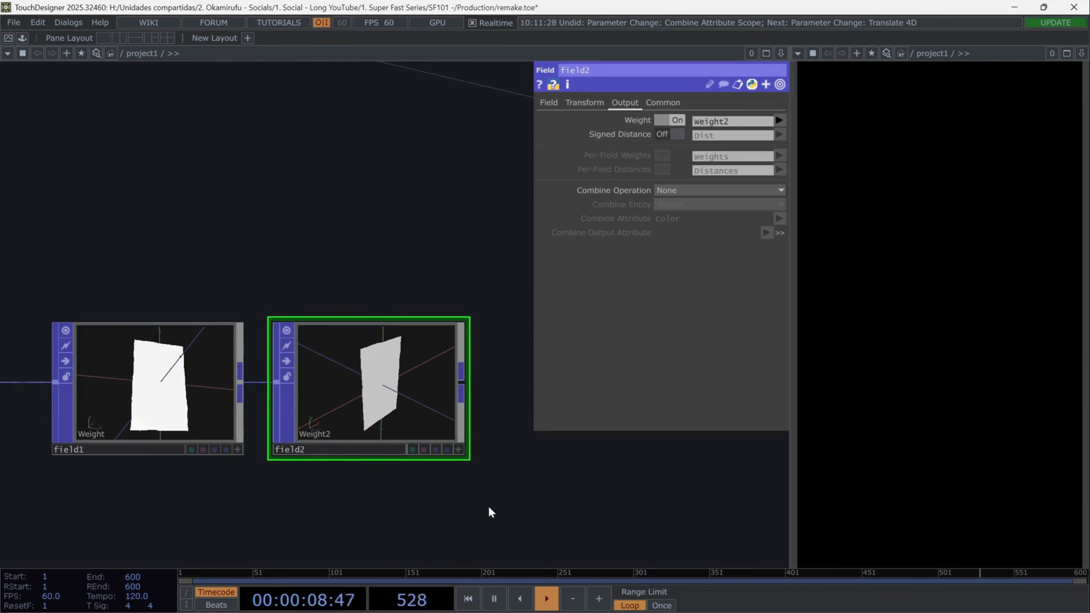
right_click_drag(487, 505, 57, 308)
left_click(552, 102)
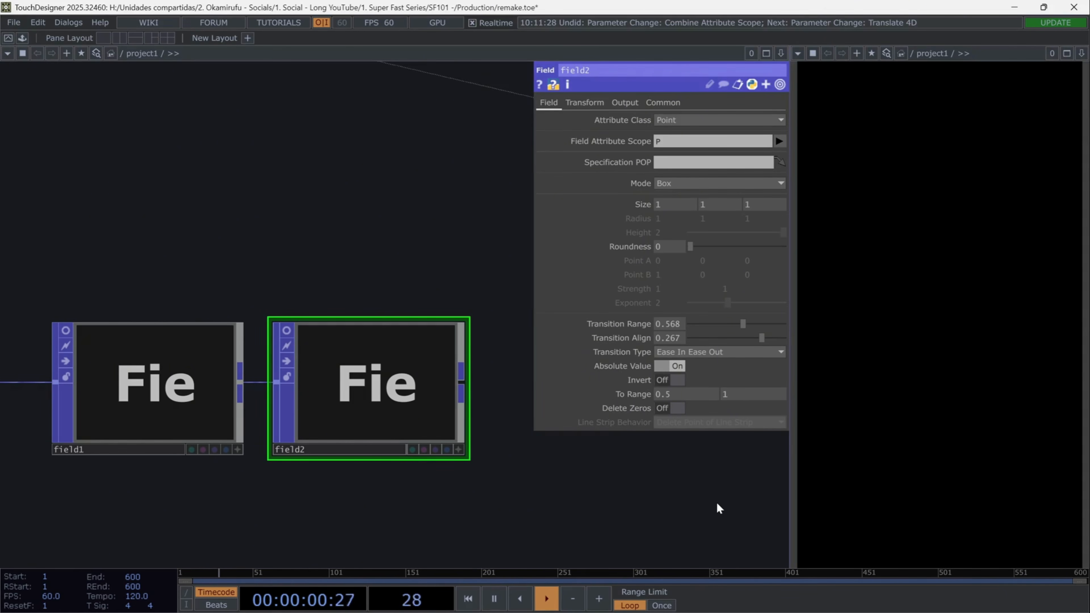
left_click(625, 103)
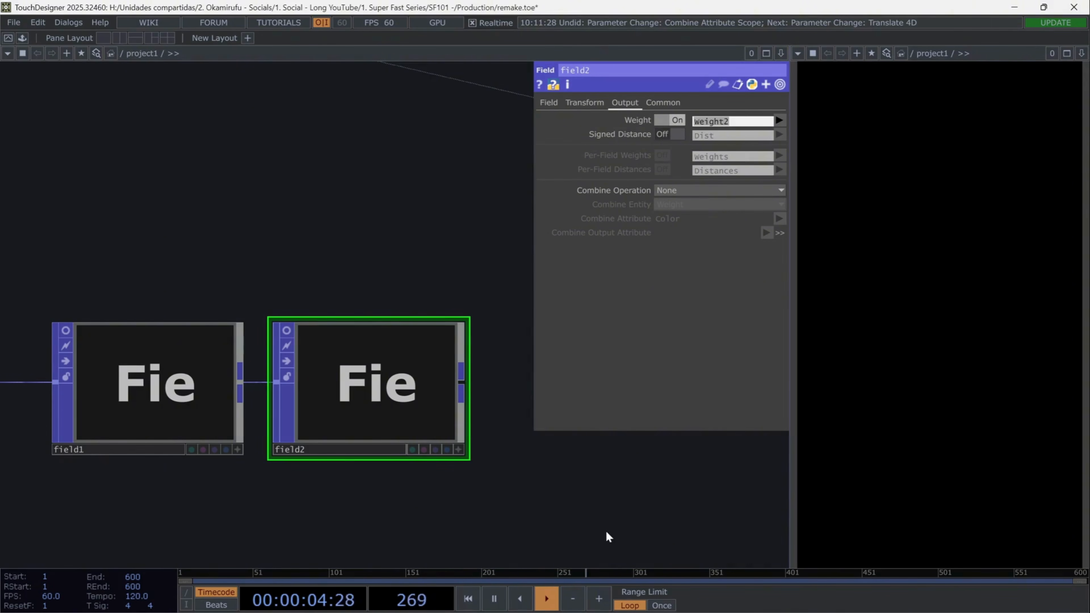
left_click(286, 331)
left_click(287, 330)
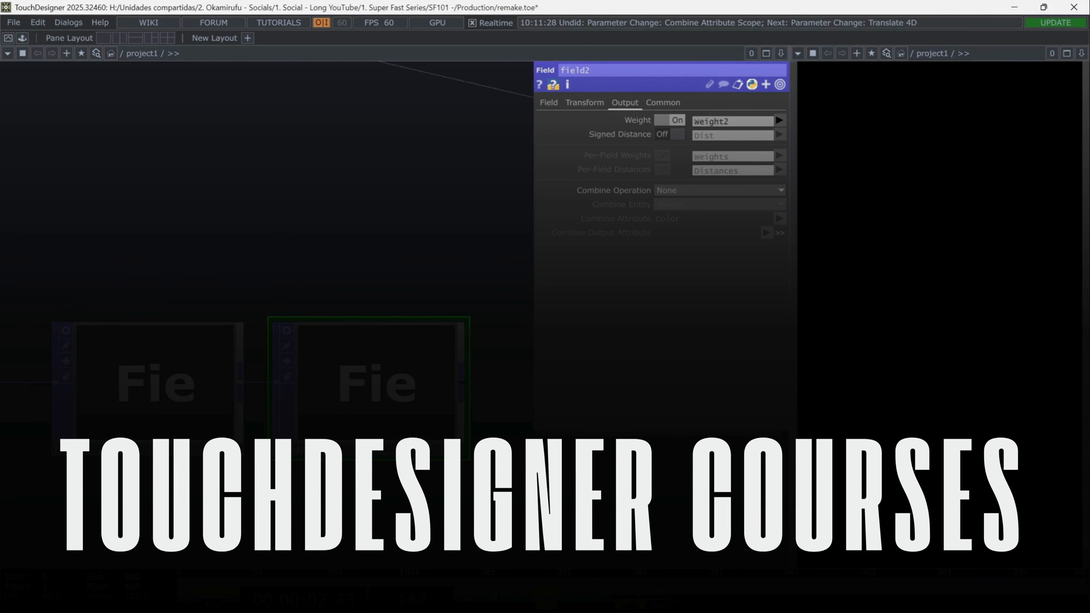
Add a Math Combine POP fed by the box field's output.
scroll(686, 481, "down", 5)
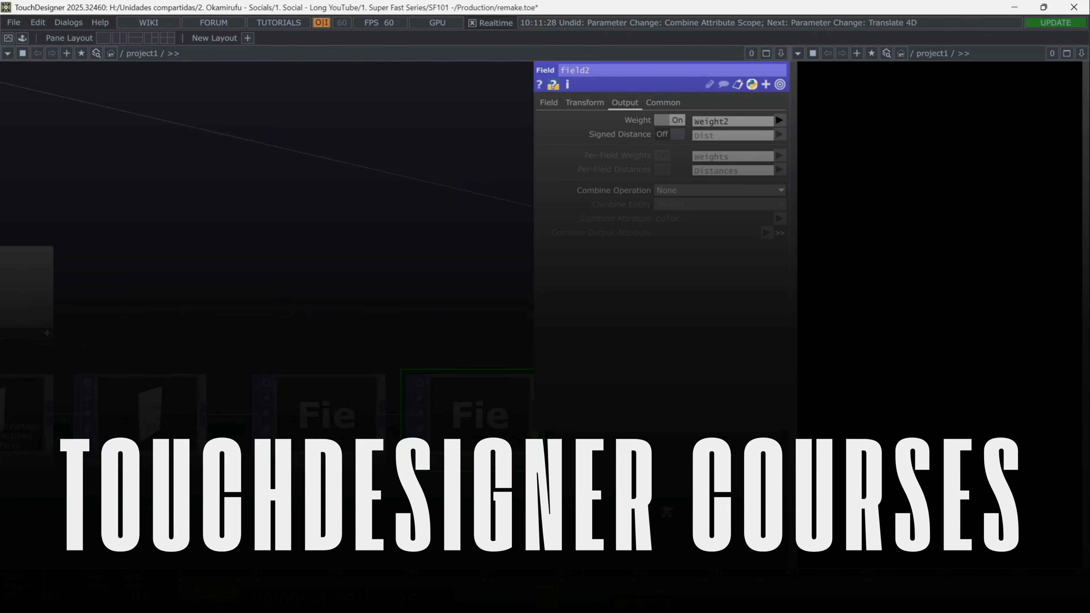
left_click_drag(687, 481, 424, 409)
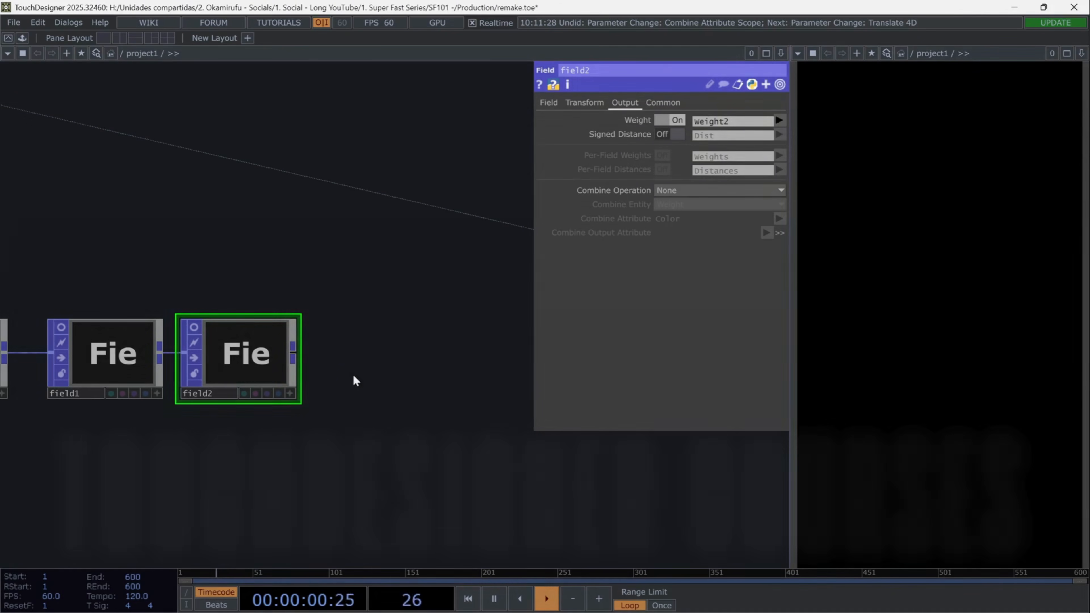
left_click(293, 352)
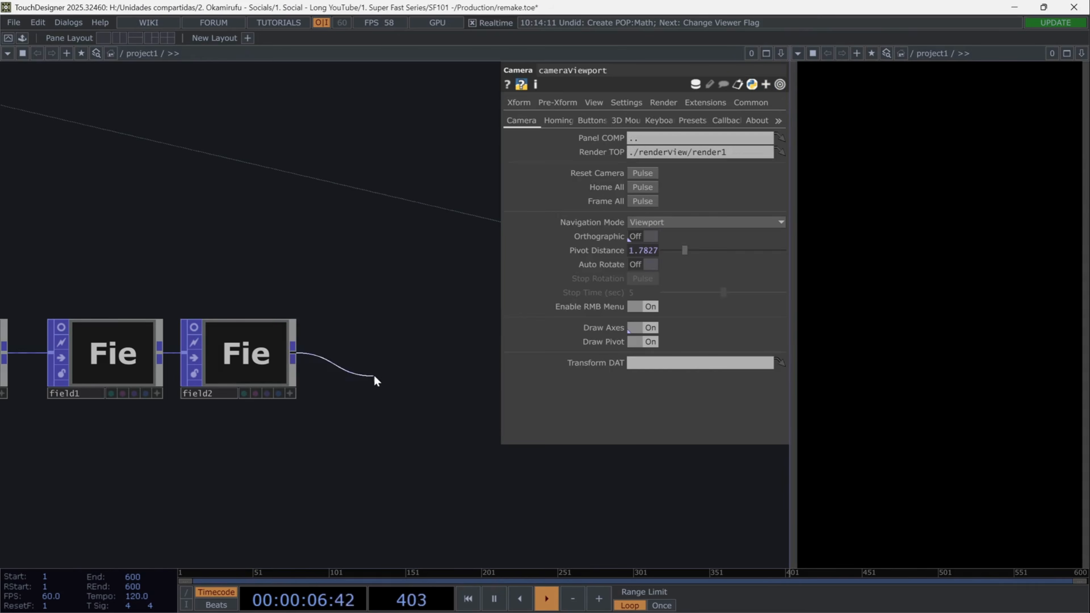
left_click(375, 378)
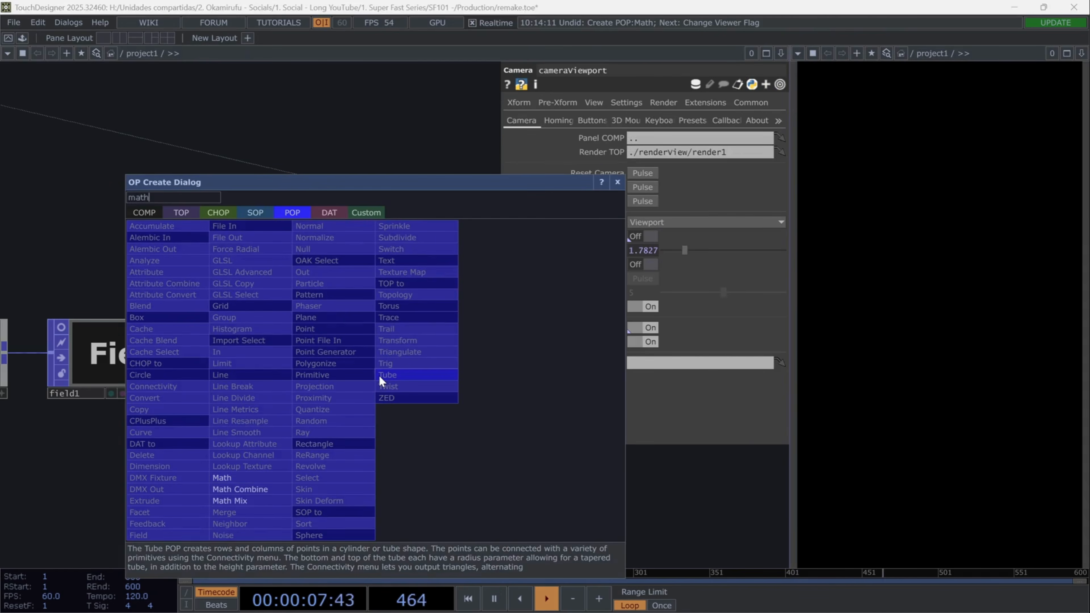
key("Escape")
left_click(394, 359)
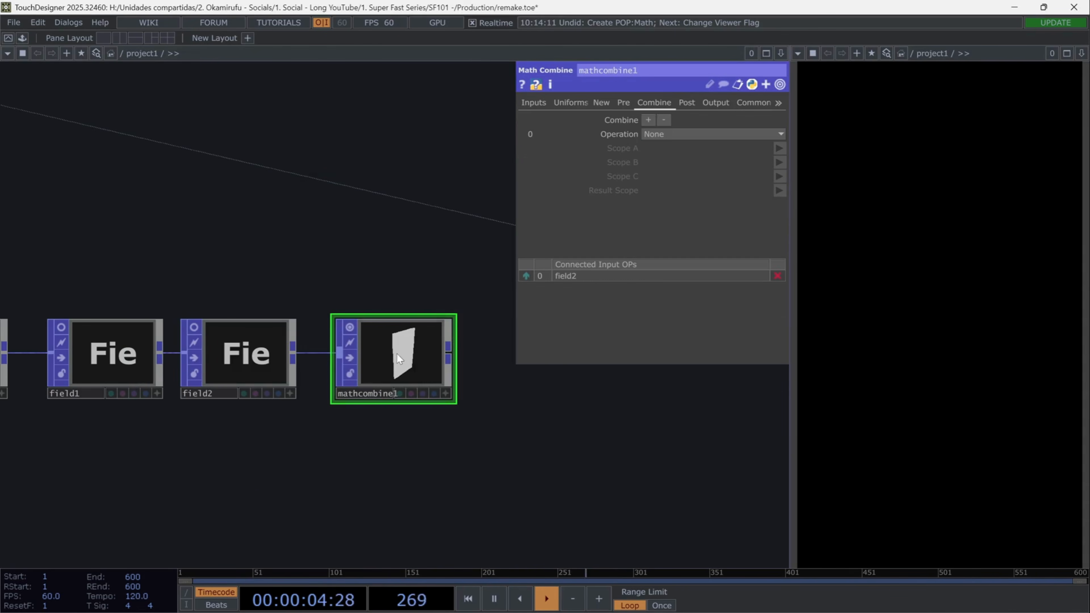
Set the first combine operation to avg(A, B) of Weight and Weight2, with w_last as the result scope.
left_click(696, 136)
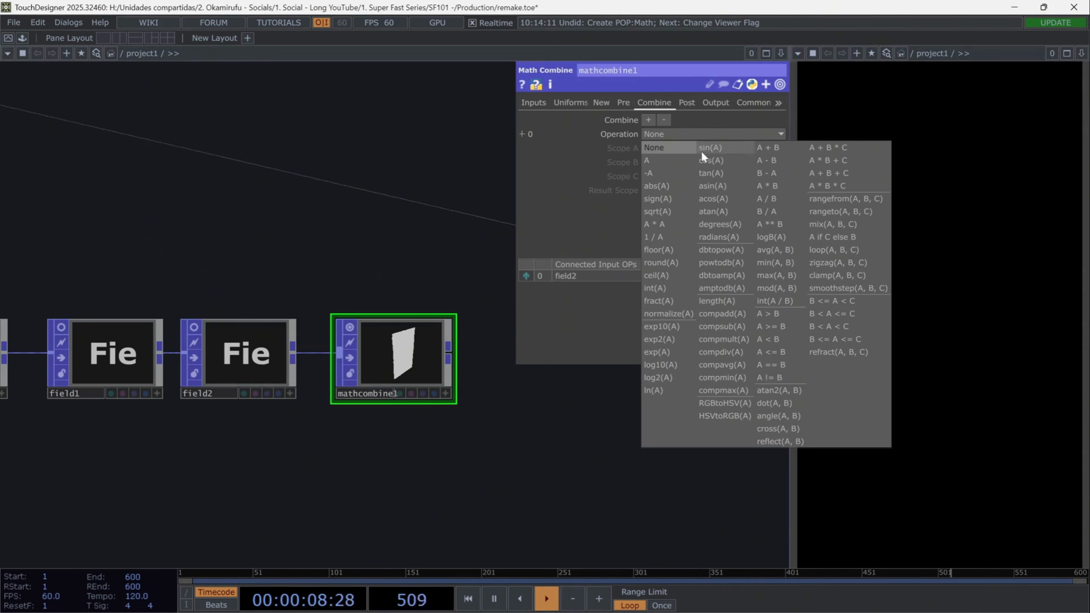
left_click(773, 250)
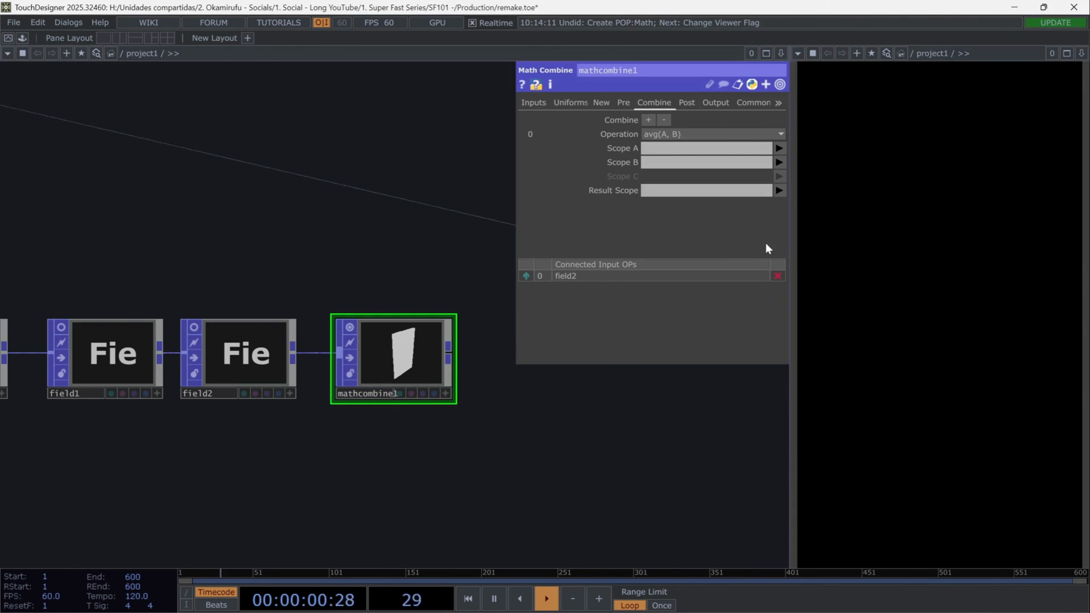
left_click(778, 150)
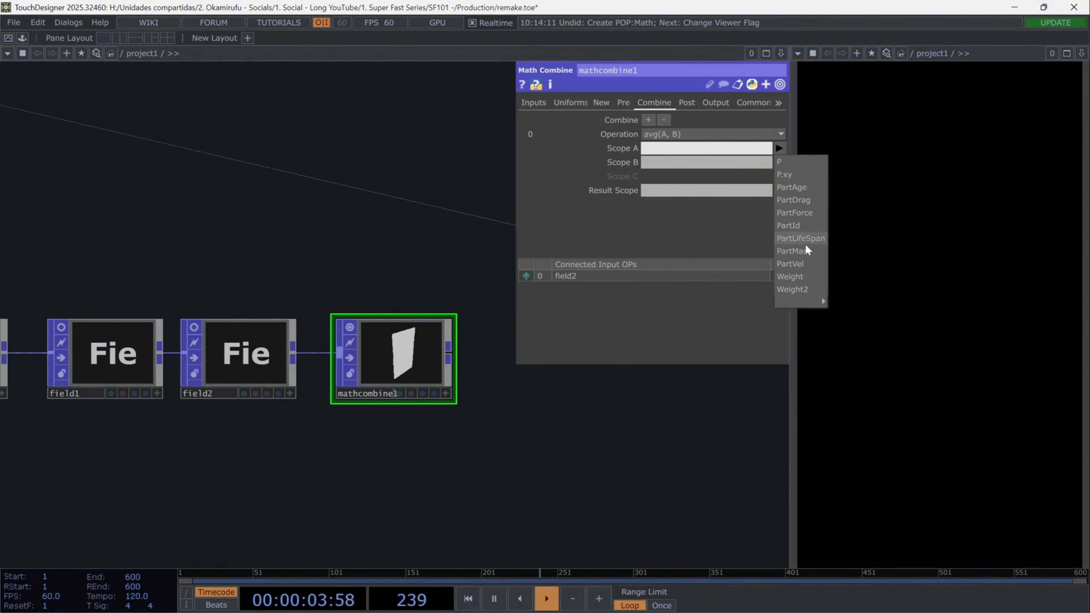
left_click(806, 276)
left_click(780, 162)
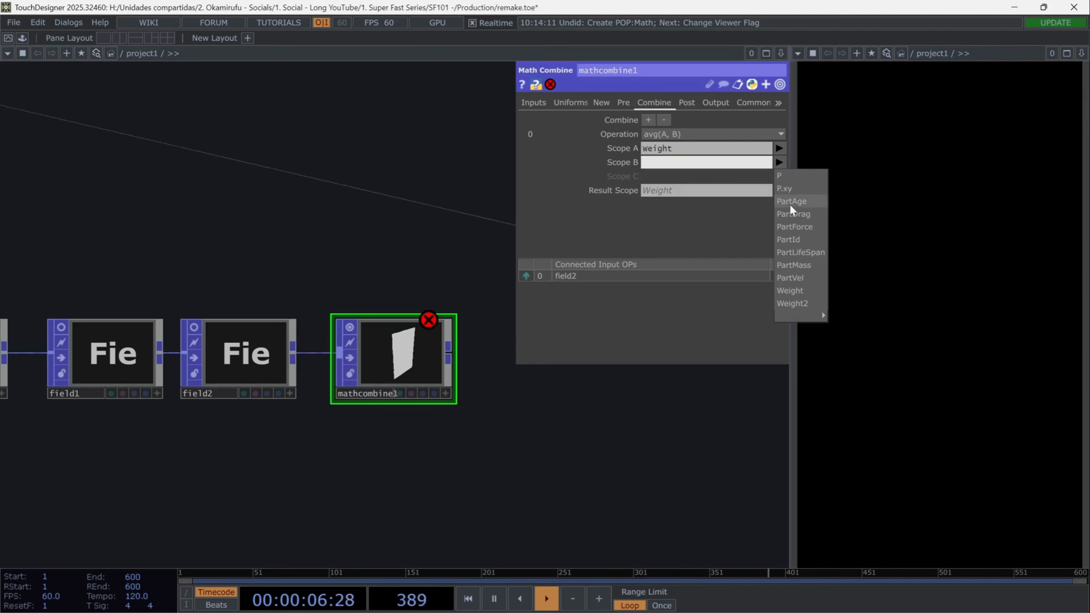
left_click(793, 304)
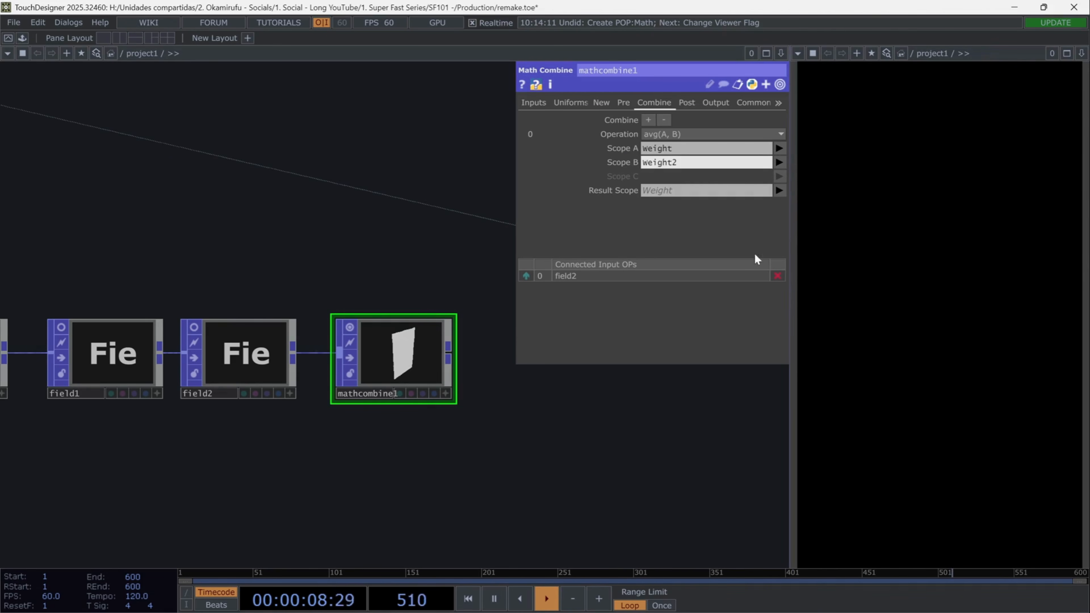
left_click(725, 191)
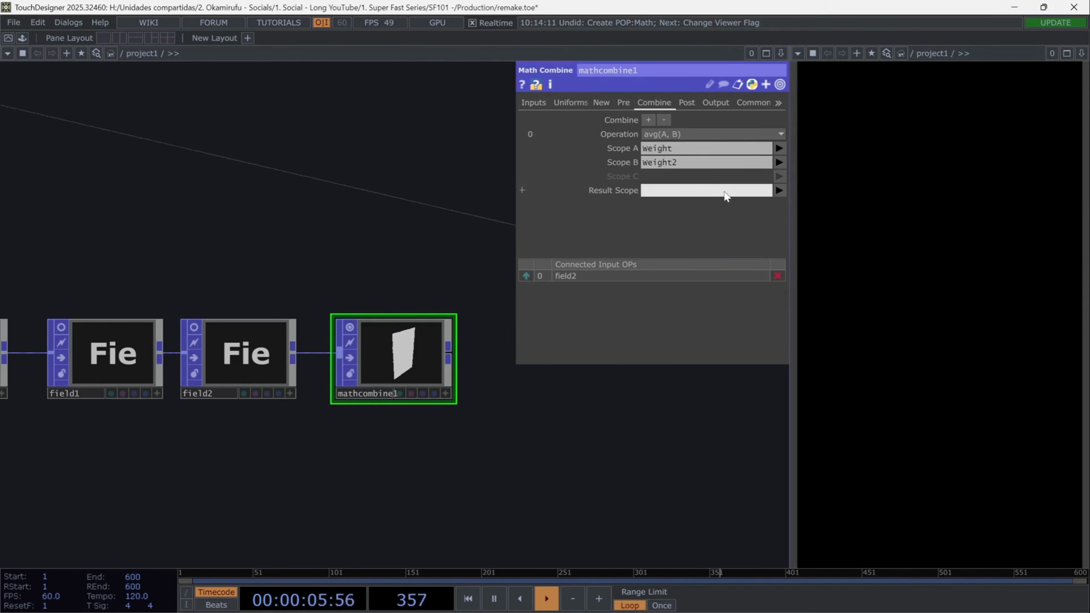
type("w_last")
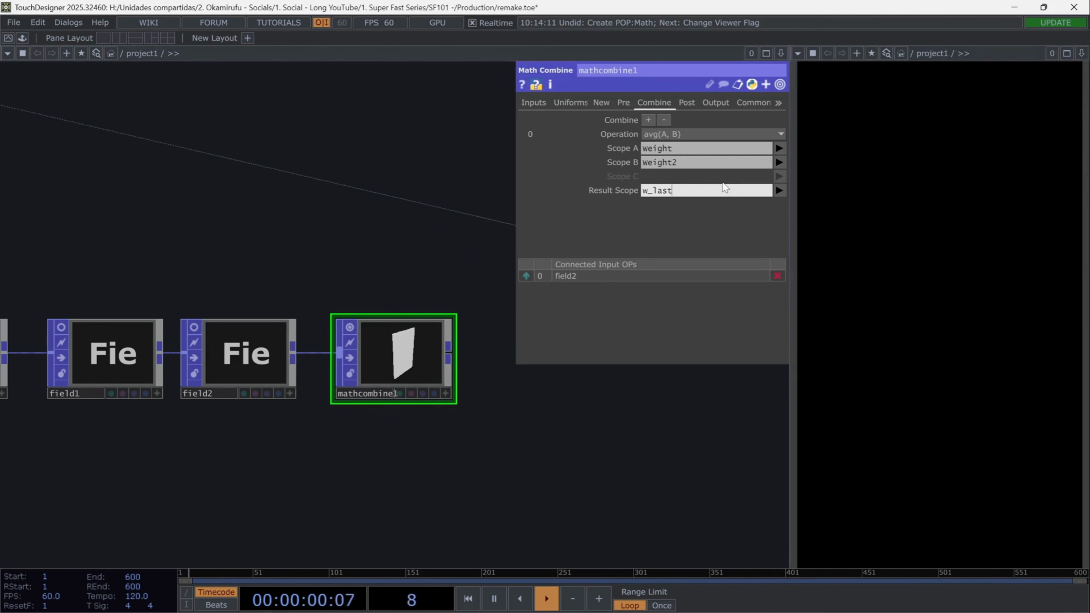
Add a second combine operation, A * B, with P as Scope A and w_last as Scope B.
left_click(648, 120)
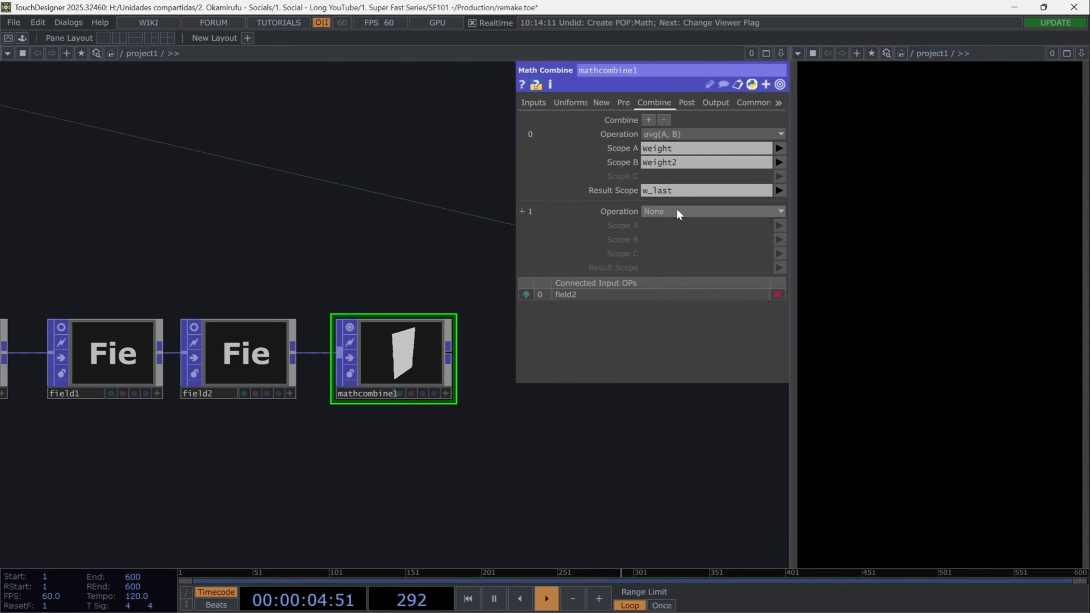
left_click(677, 211)
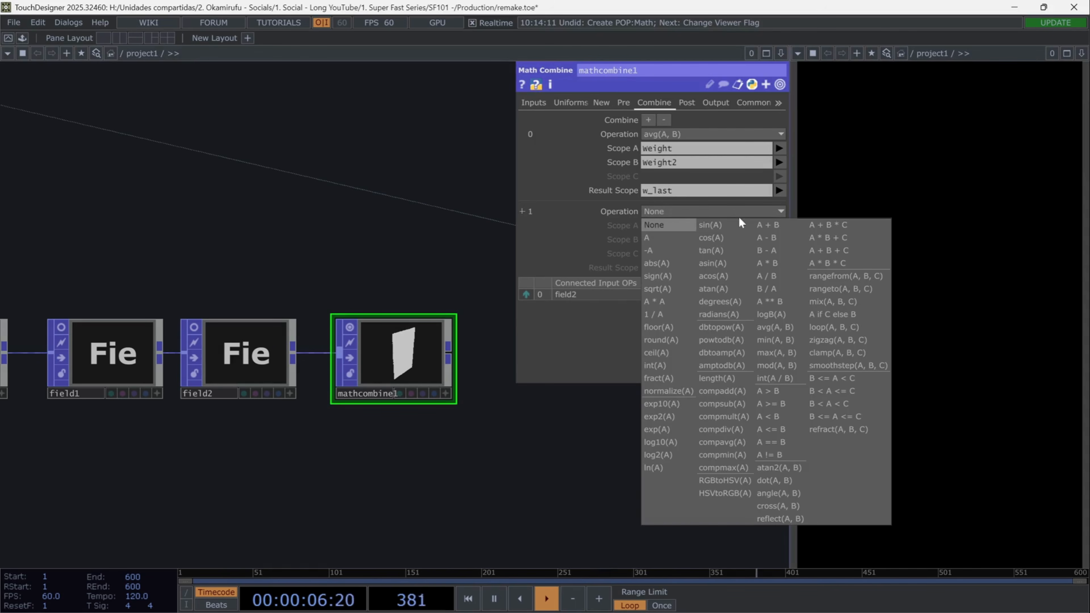
left_click(779, 265)
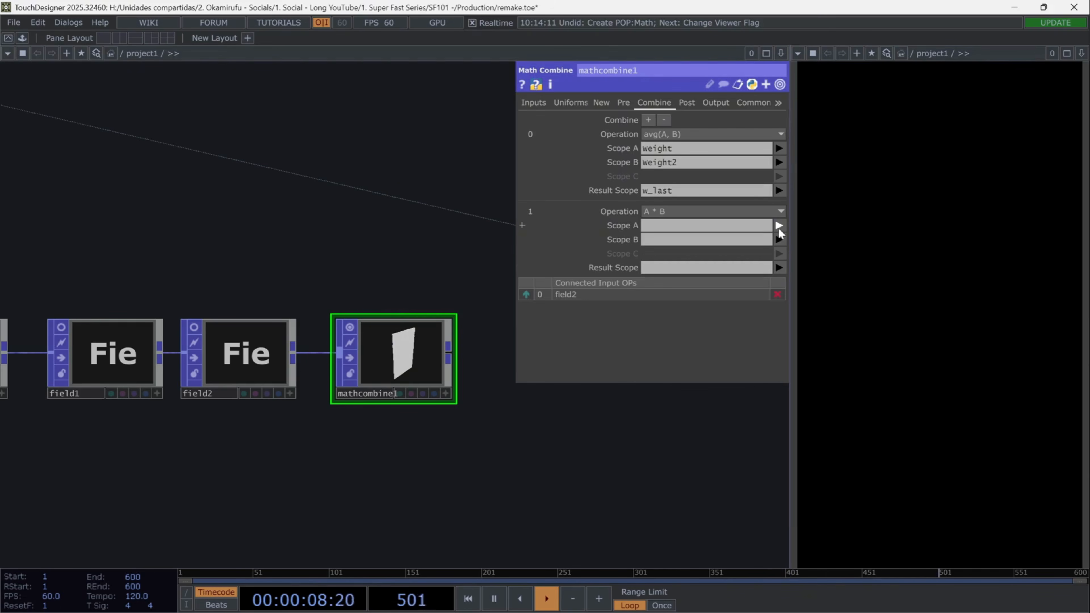
left_click(778, 225)
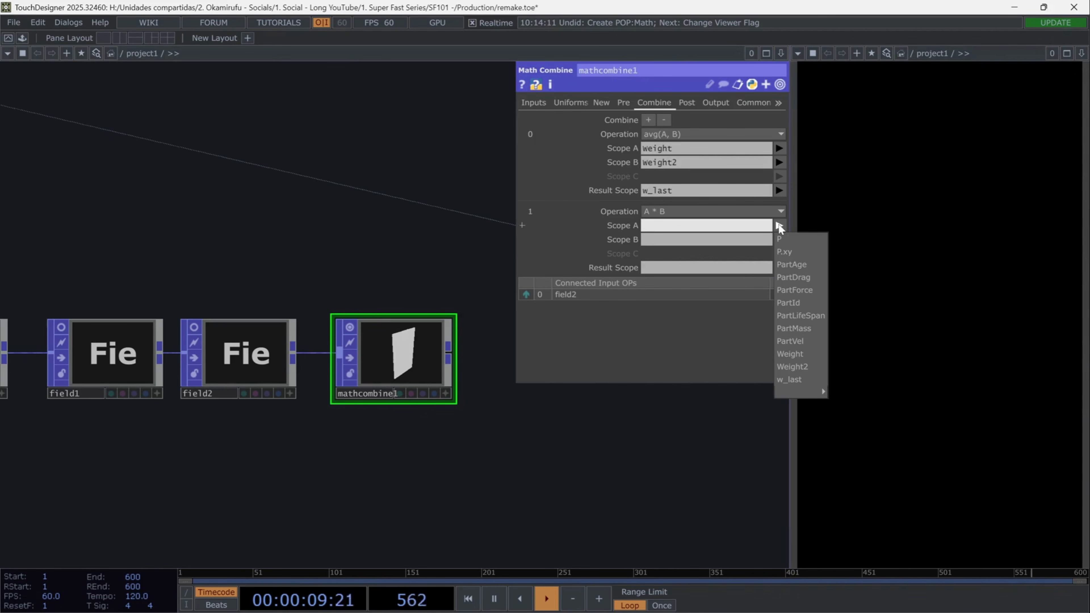
left_click(786, 238)
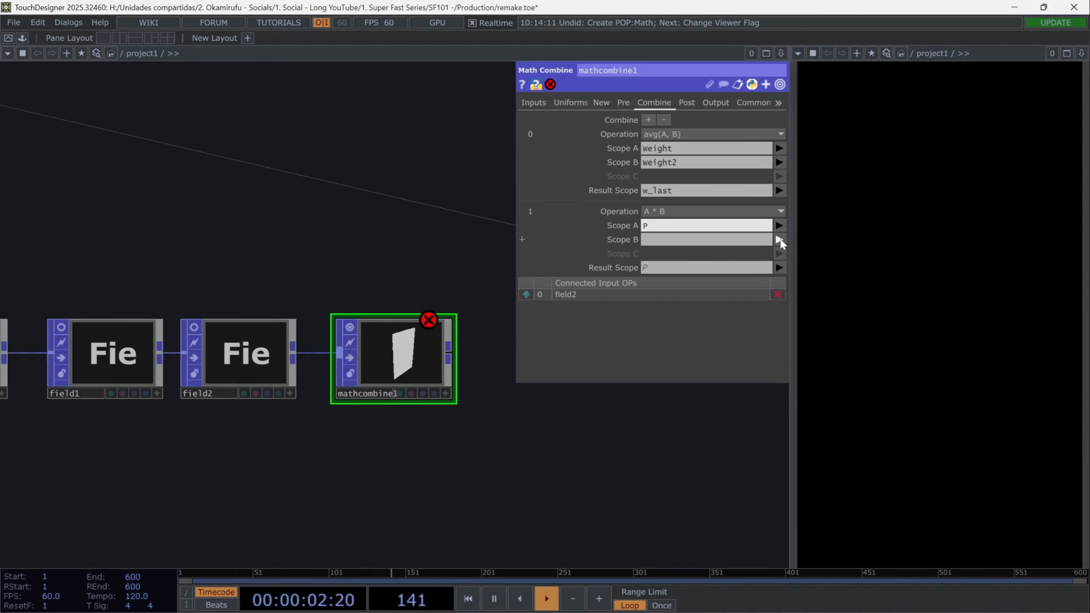
left_click(779, 240)
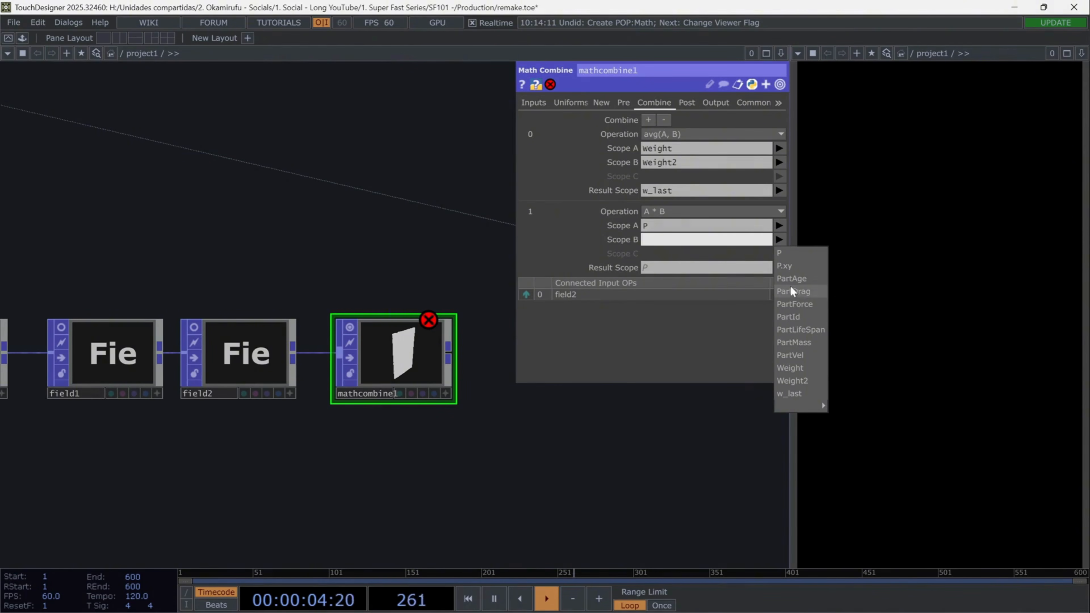
left_click(788, 394)
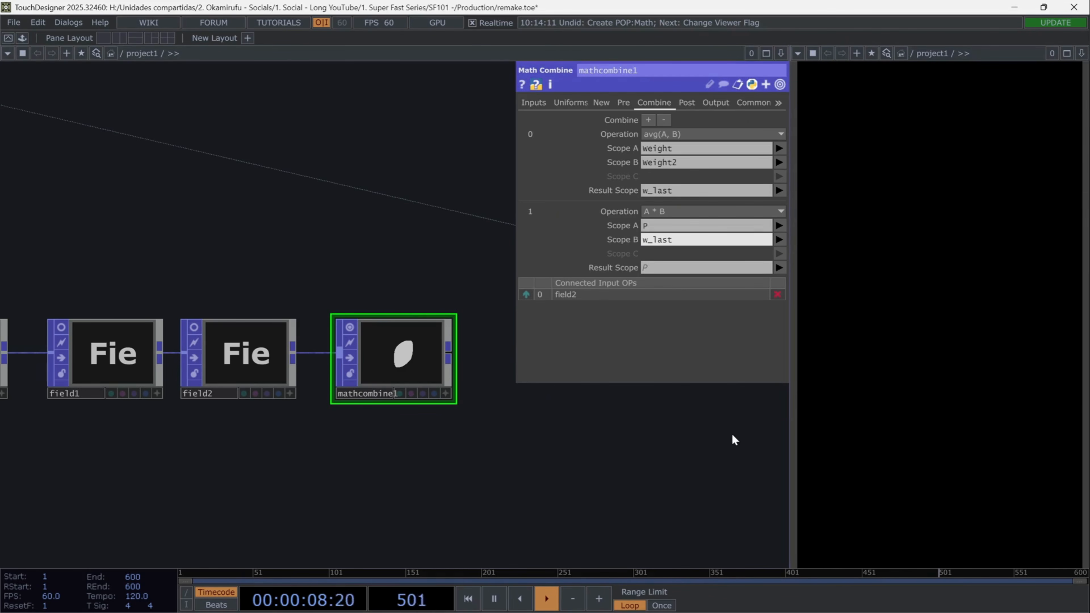
Examine the combined point shape from an angle in the Math Combine node's viewer.
scroll(415, 365, "up", 5)
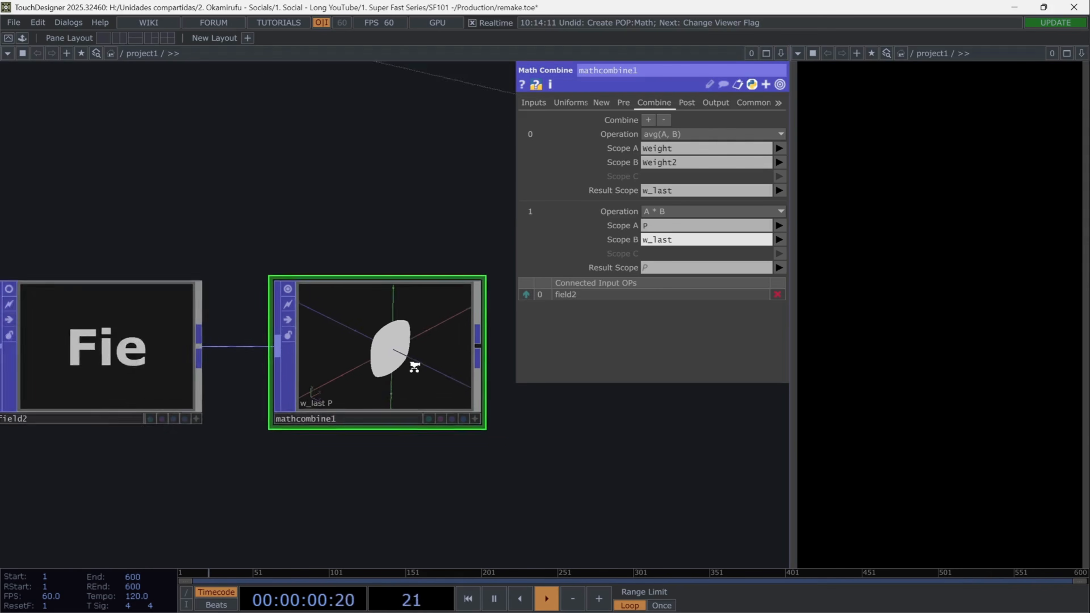
left_click(511, 448)
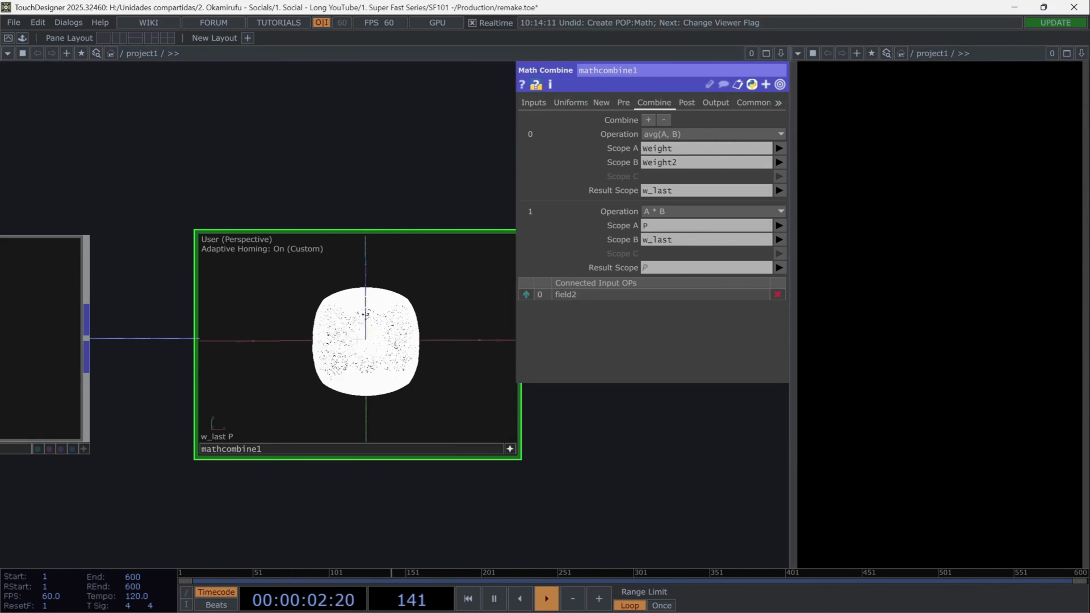
left_click_drag(399, 348, 456, 334)
left_click(511, 449)
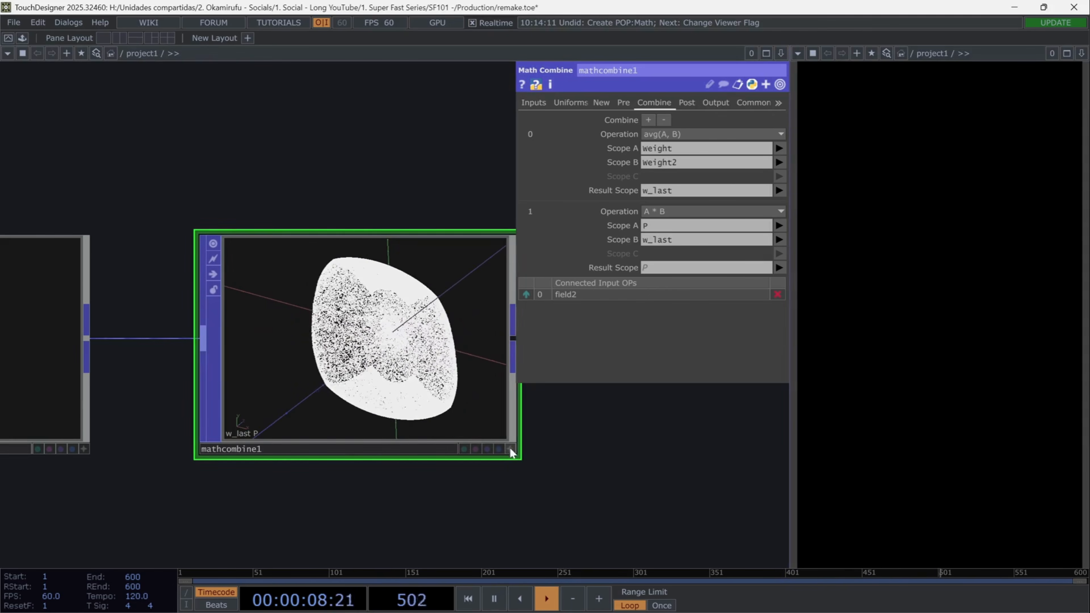
middle_click_drag(591, 466, 601, 494)
left_click_drag(626, 486, 551, 458)
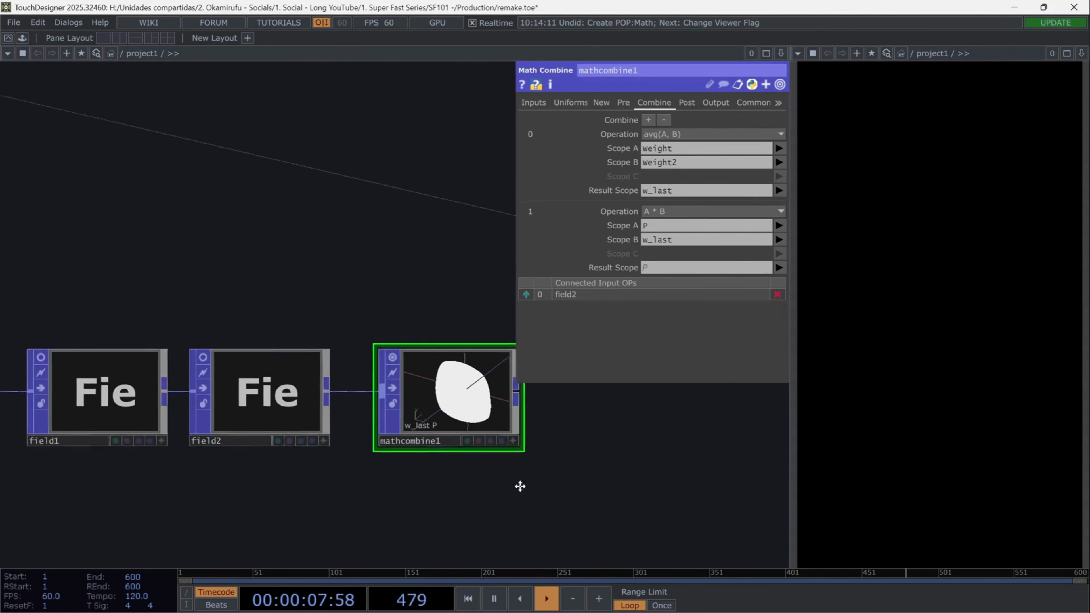
Add a Noise POP fed by the Math Combine output and turn off the Math Combine node's viewer.
left_click_drag(520, 486, 273, 437)
left_click(275, 342)
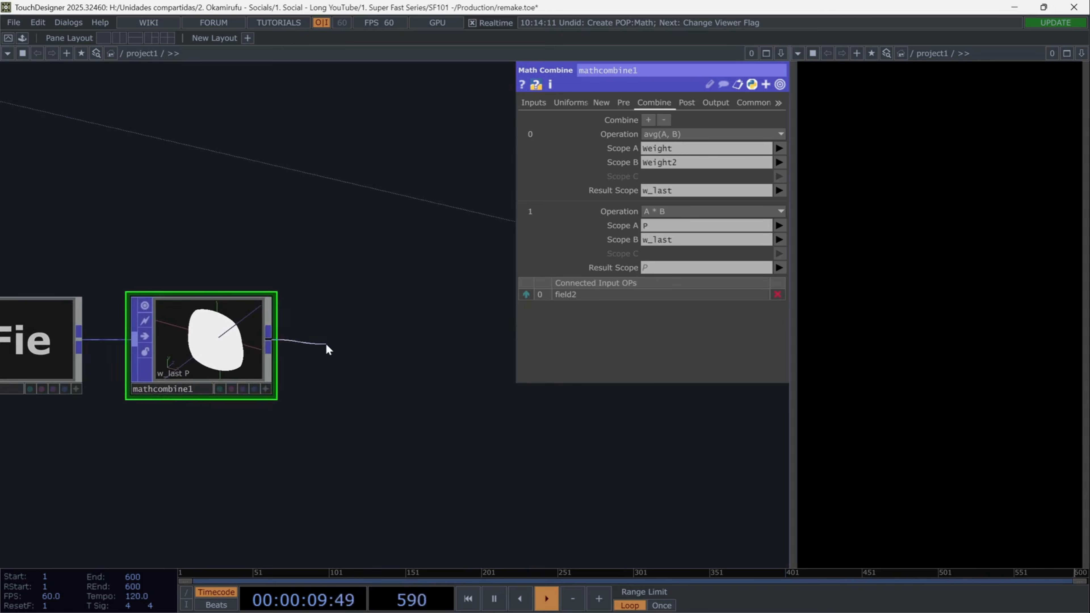
left_click(325, 343)
type("noise")
left_click(174, 502)
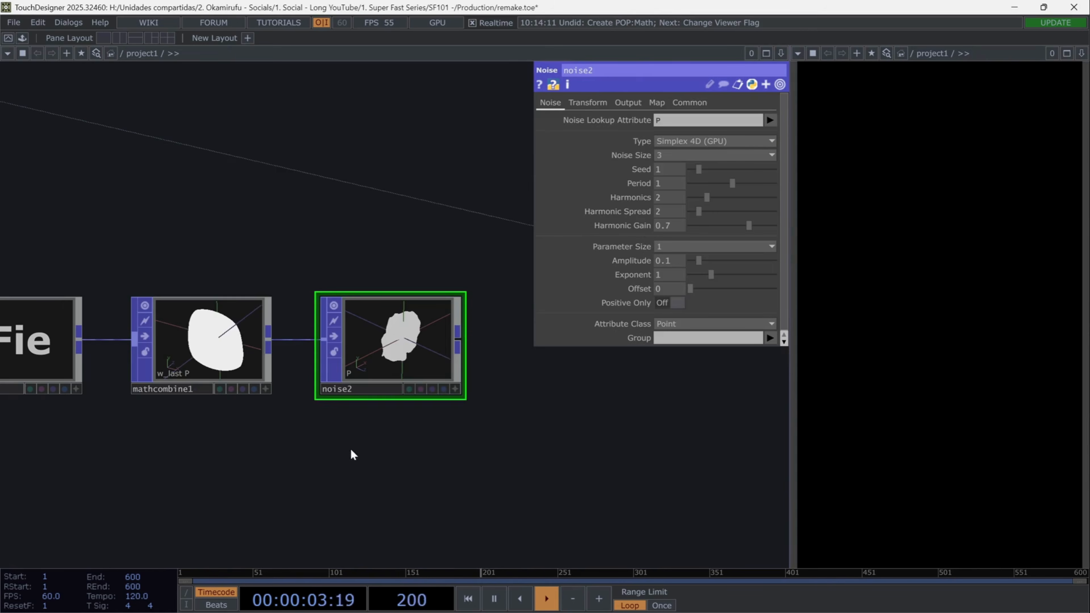
left_click(145, 306)
Set the new noise's seed to 0, period to 4, and harmonics, harmonic spread and harmonic gain to 0.
scroll(434, 336, "up", 5)
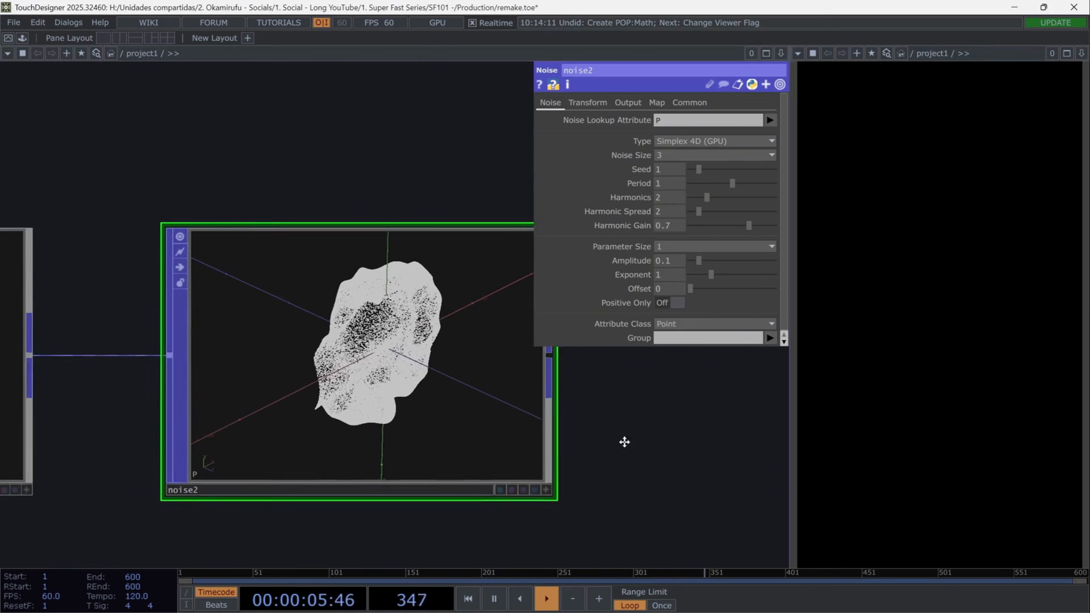
type("0")
key("Return")
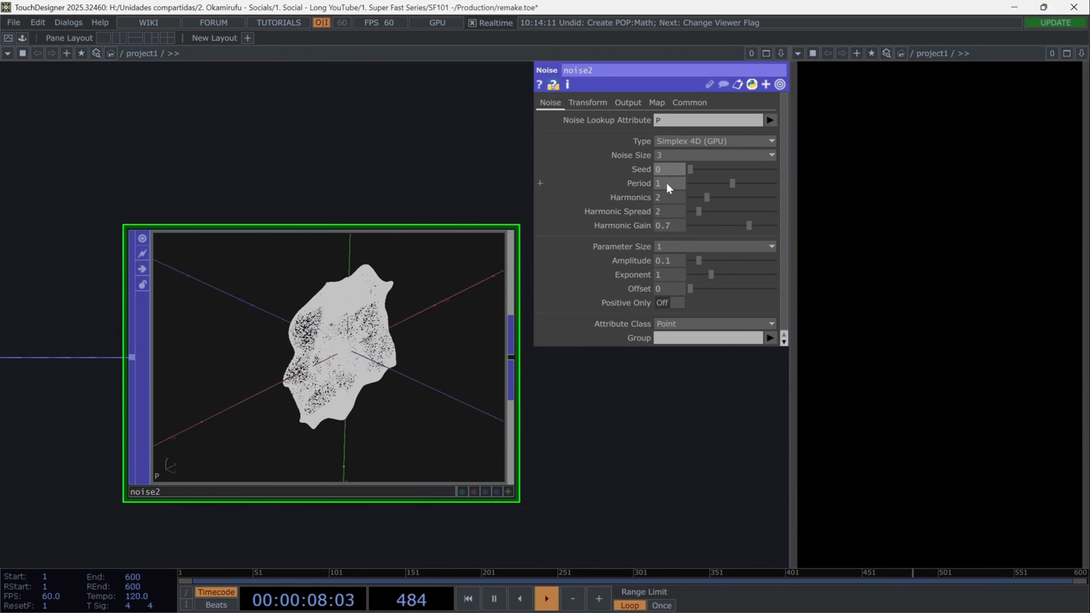
left_click_drag(667, 185, 655, 266)
type("4")
key("Return")
type("000")
key("Return")
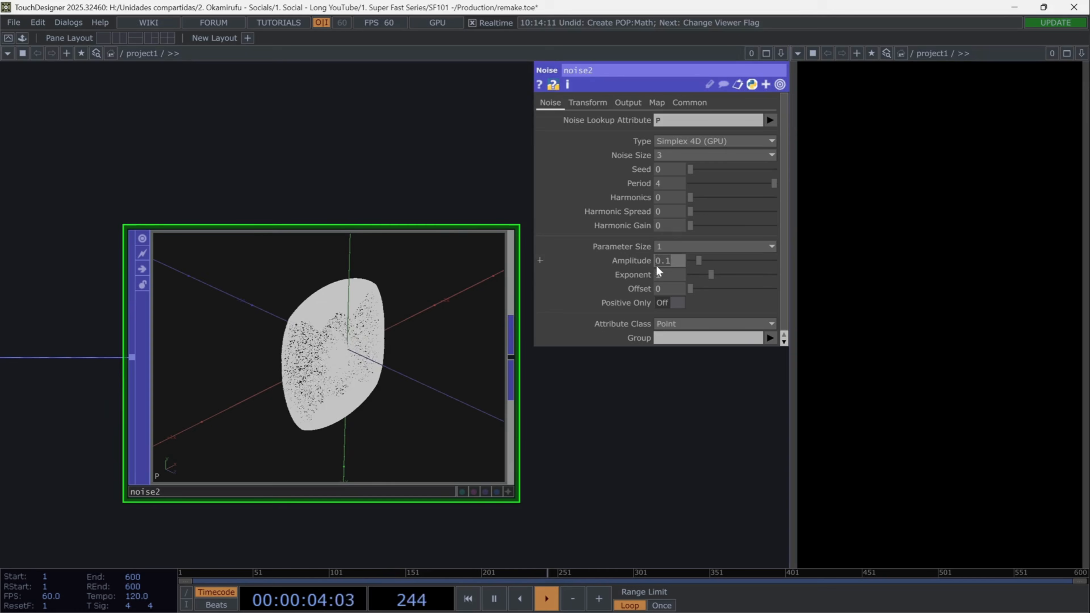
Set the second Noise POP's amplitude to 0.01 and drive its Translate 4D with the expression absTime.seconds.
type("0.01")
key("Return")
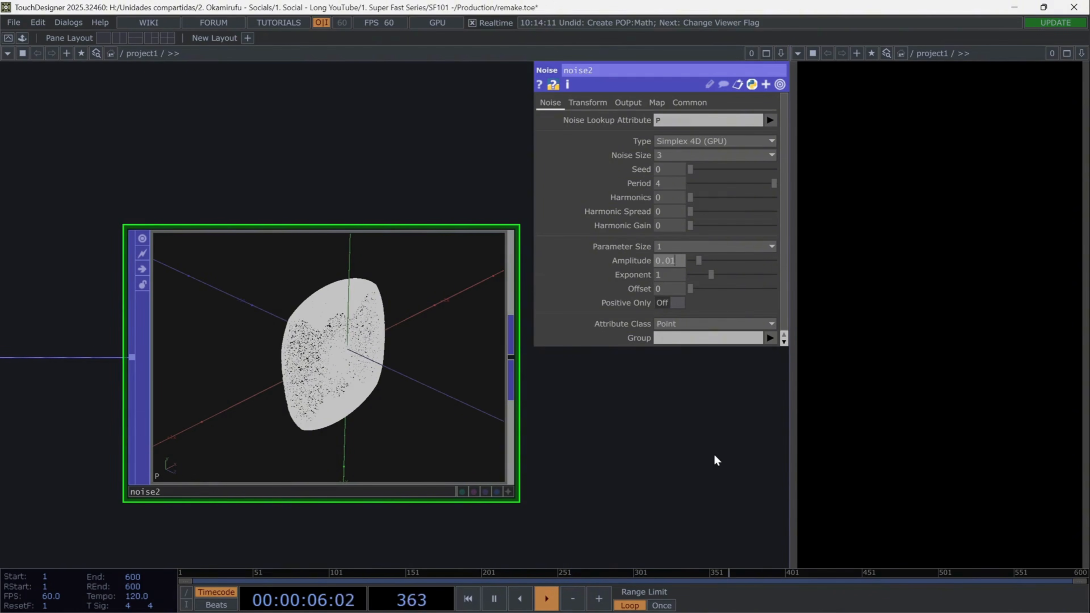
left_click(597, 103)
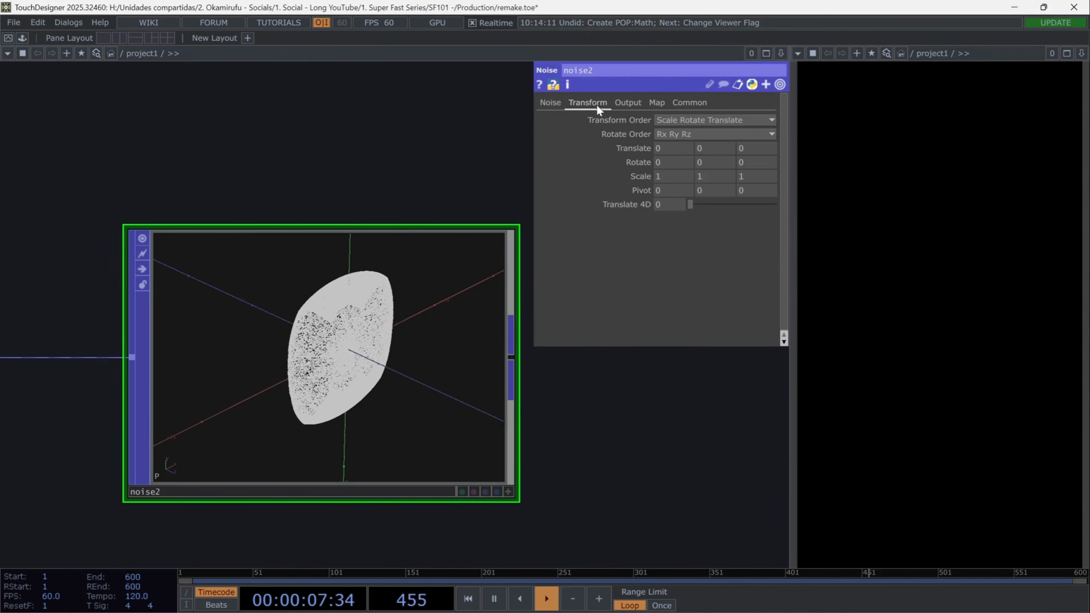
left_click(639, 202)
left_click(602, 218)
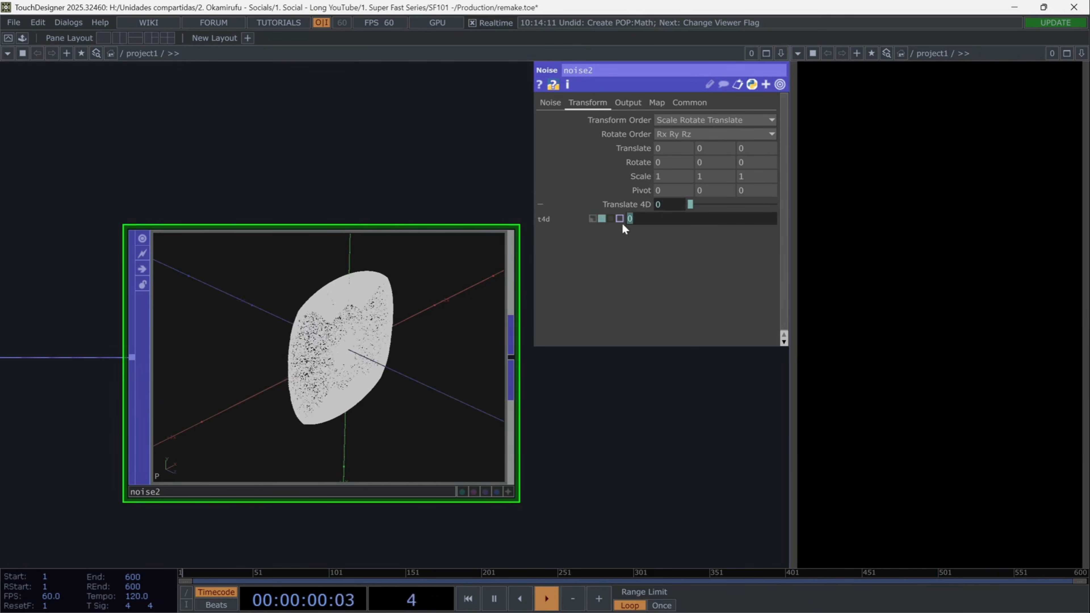
type("absTime.seconds")
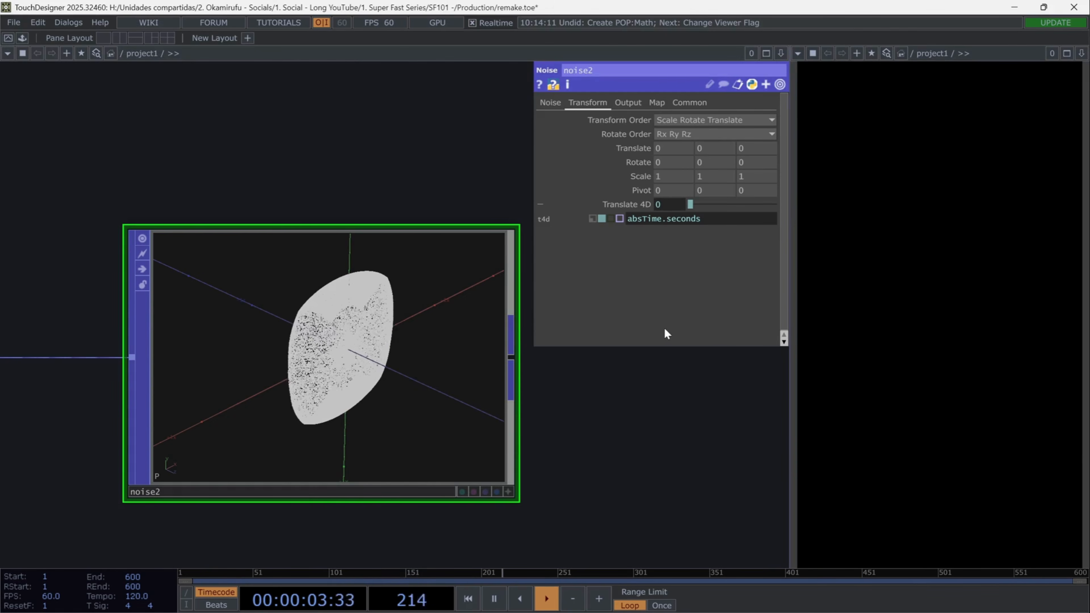
key("Return")
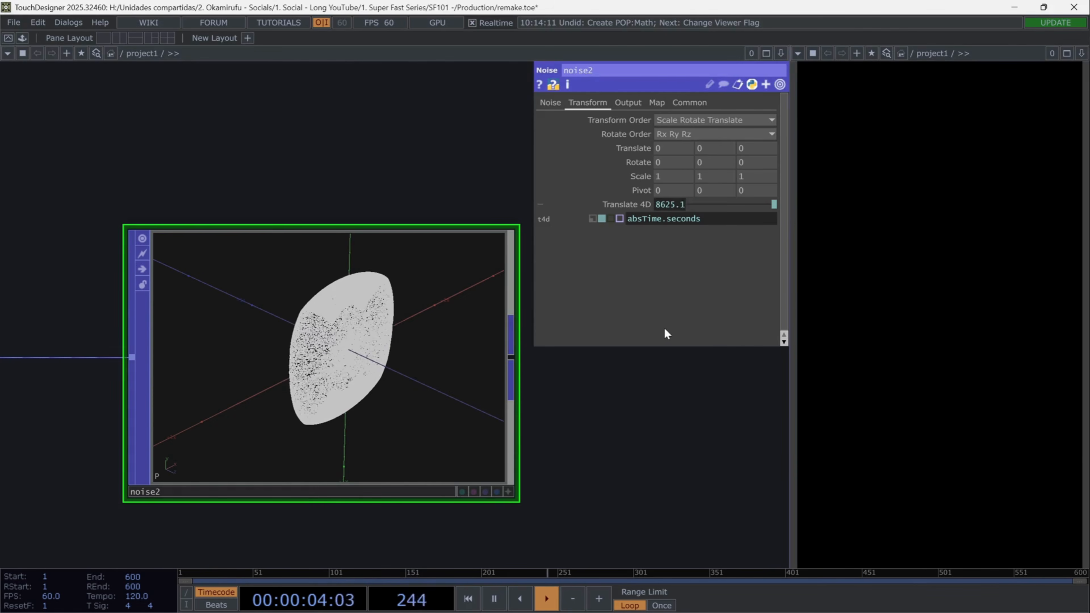
left_click(629, 203)
Restrict the noise's combine attribute scope to P.z and examine the displaced shape from the side in its viewer.
left_click_drag(665, 475, 510, 473)
left_click(622, 98)
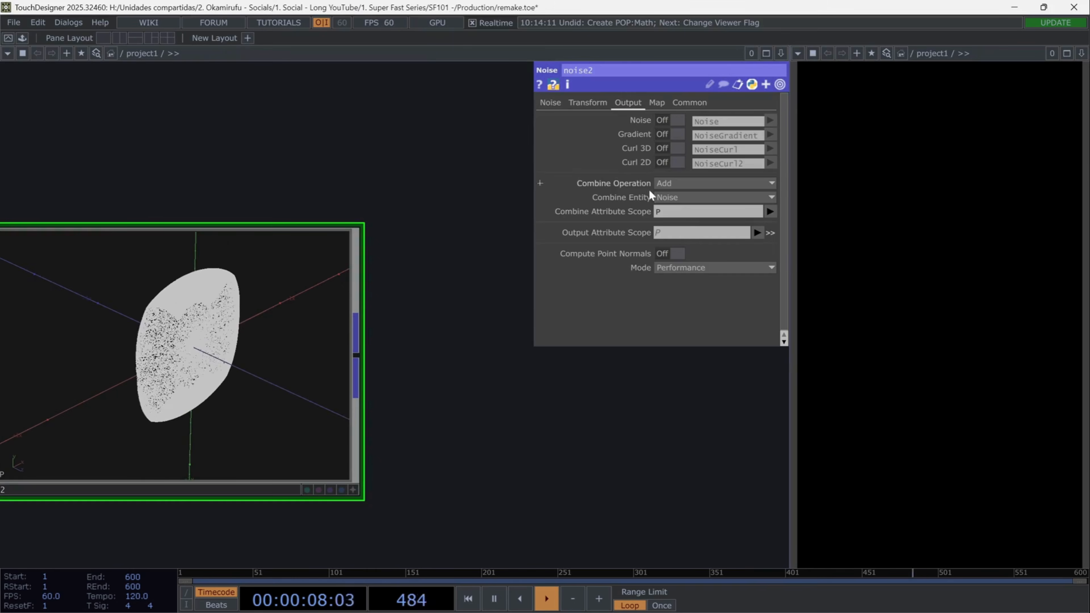
left_click(687, 211)
type(".z")
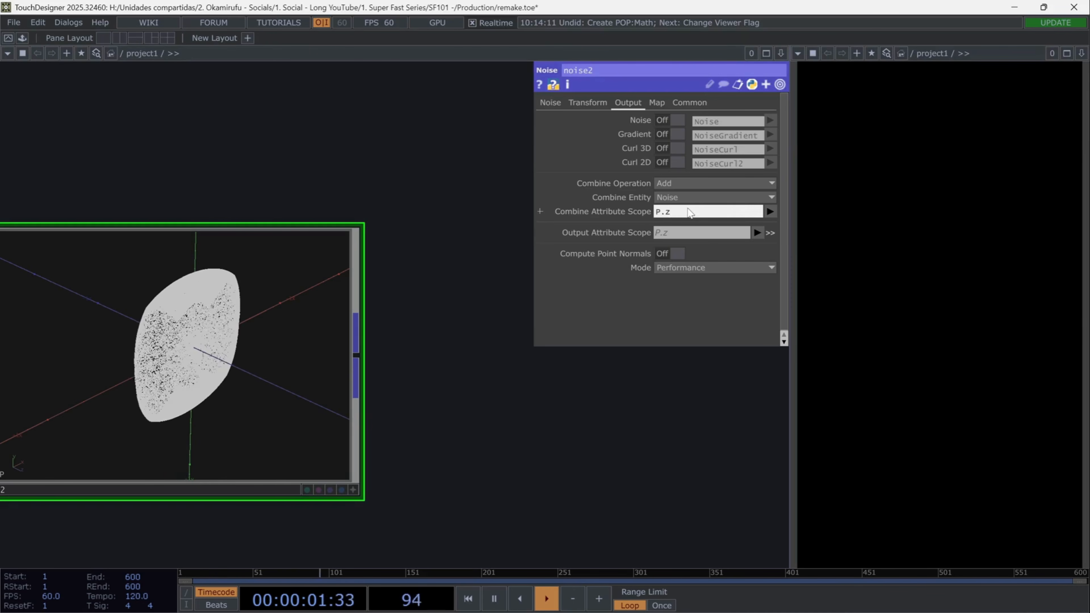
key("Return")
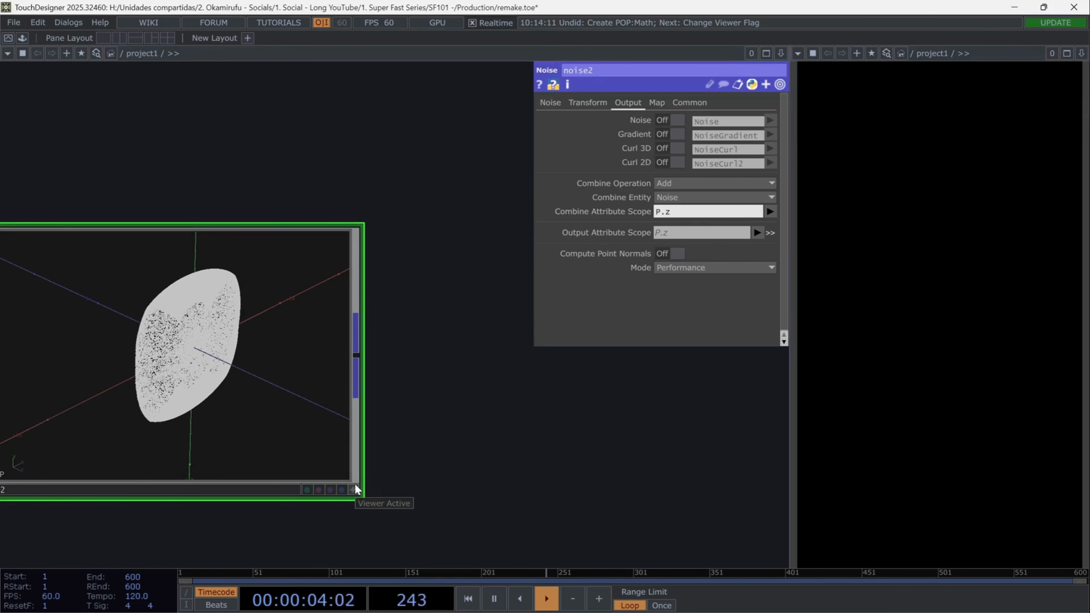
left_click(227, 392)
left_click_drag(158, 375, 279, 365)
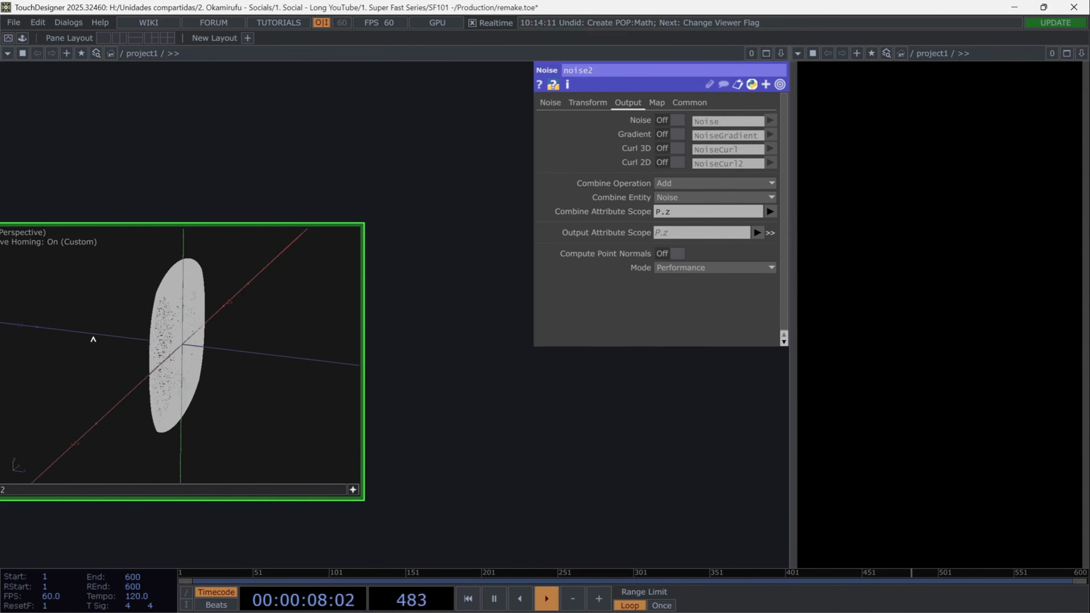
left_click(354, 491)
Add a Math POP after the second Noise POP with input attribute scope P.z and Multiply 1.05.
scroll(444, 502, "down", 5)
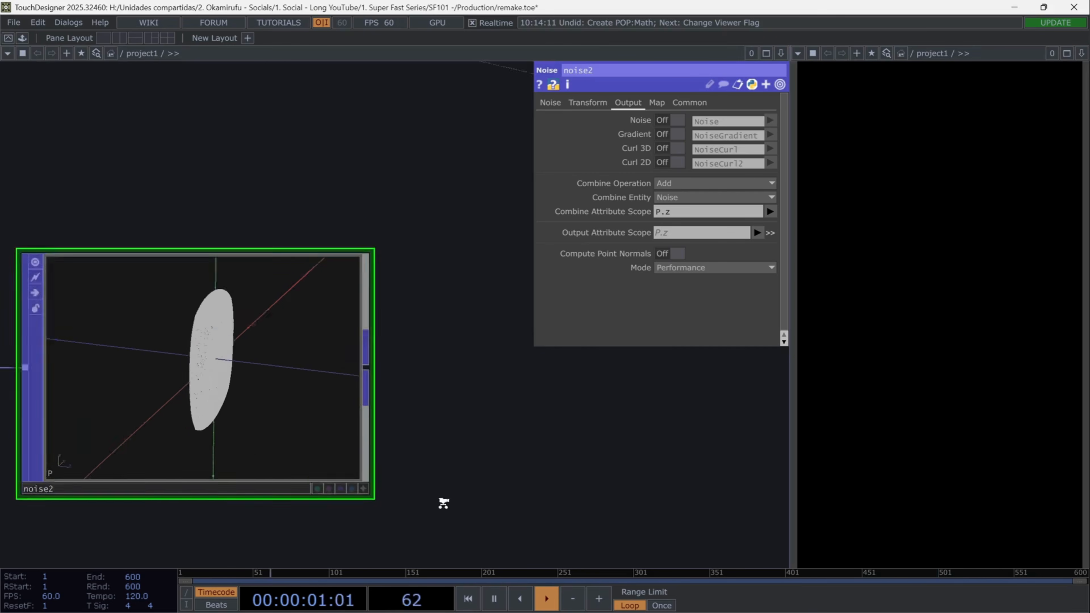
left_click(399, 408)
left_click(431, 417)
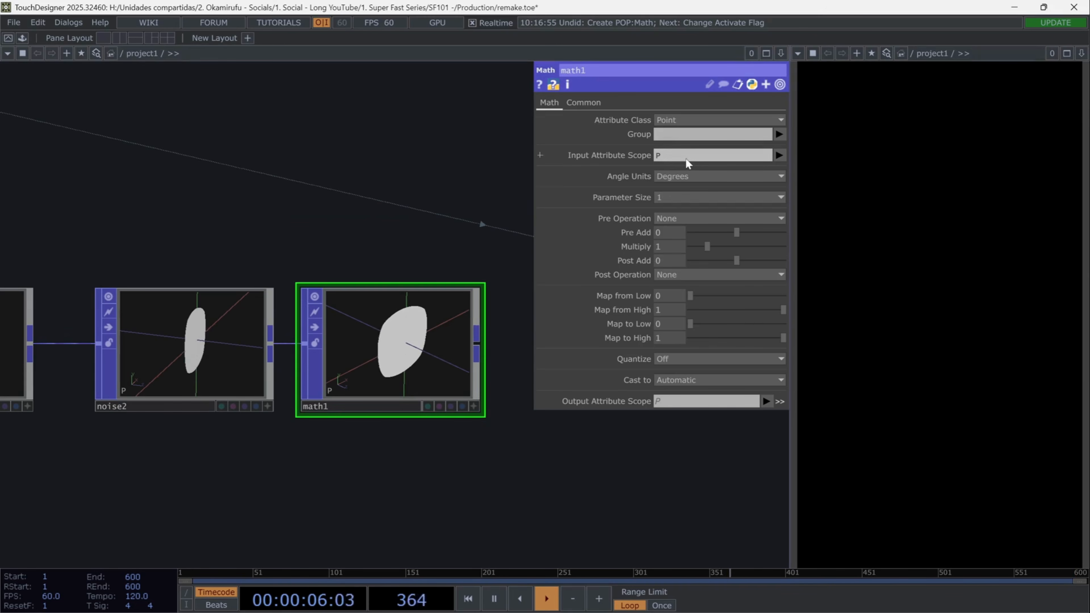
type(".z")
key("Return")
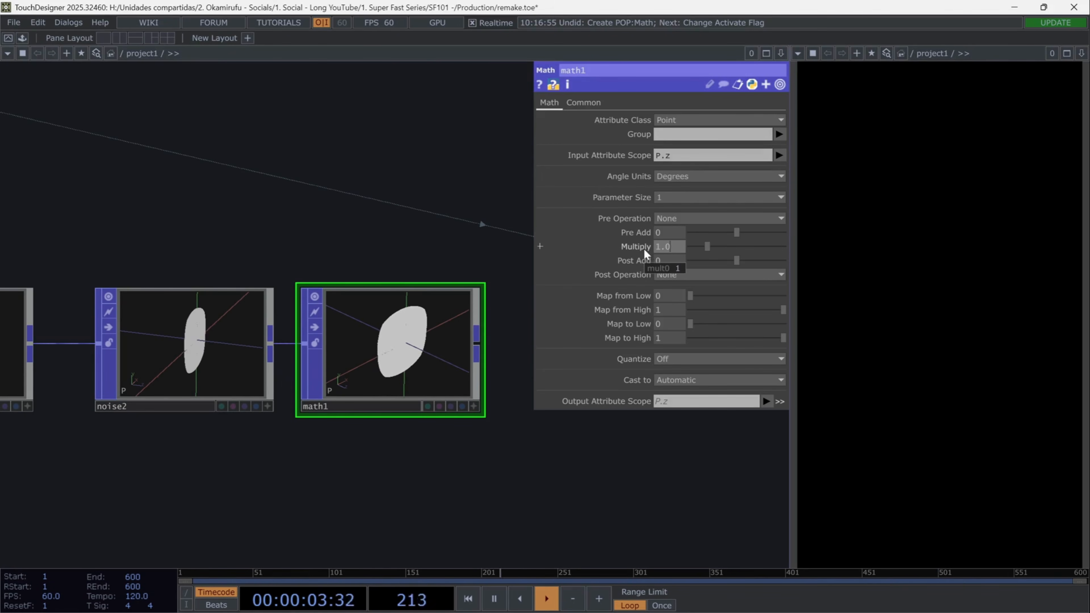
Add a Twist POP fed by the Math POP's output.
left_click_drag(417, 480, 190, 476)
left_click(249, 342)
left_click(300, 355)
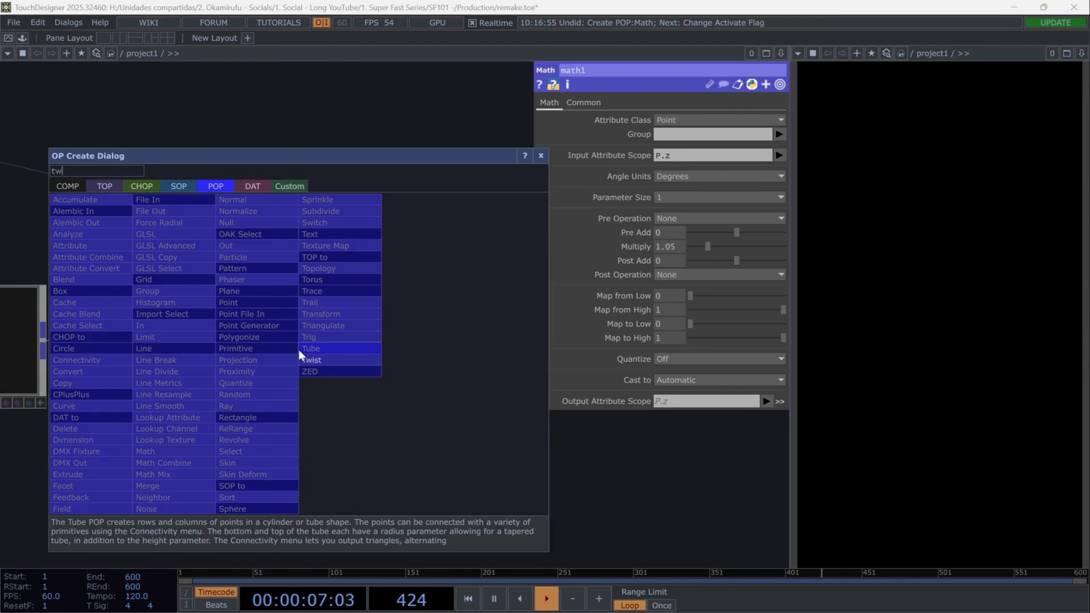
left_click(357, 356)
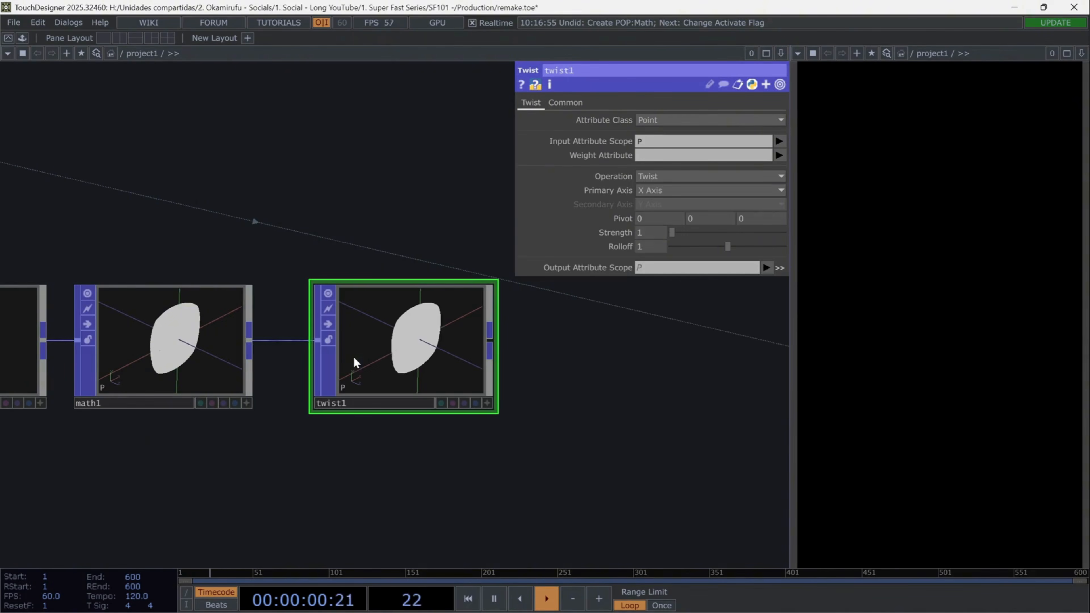
Set the twist's primary axis to Z Axis, strength to 15 and output attribute scope to P.
left_click(650, 190)
left_click(650, 230)
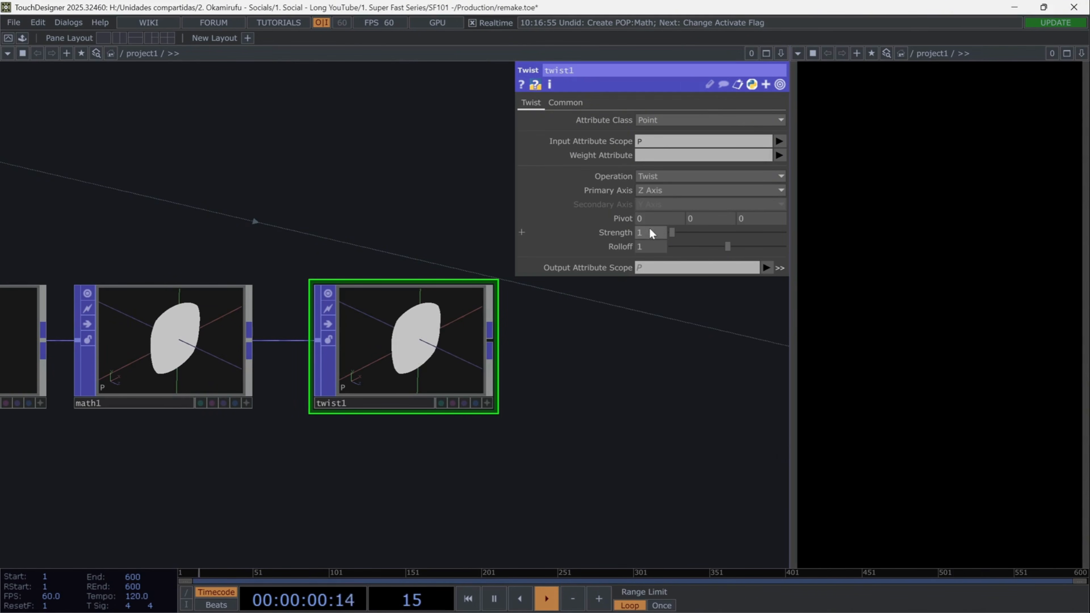
left_click(650, 232)
type("15")
key("Return")
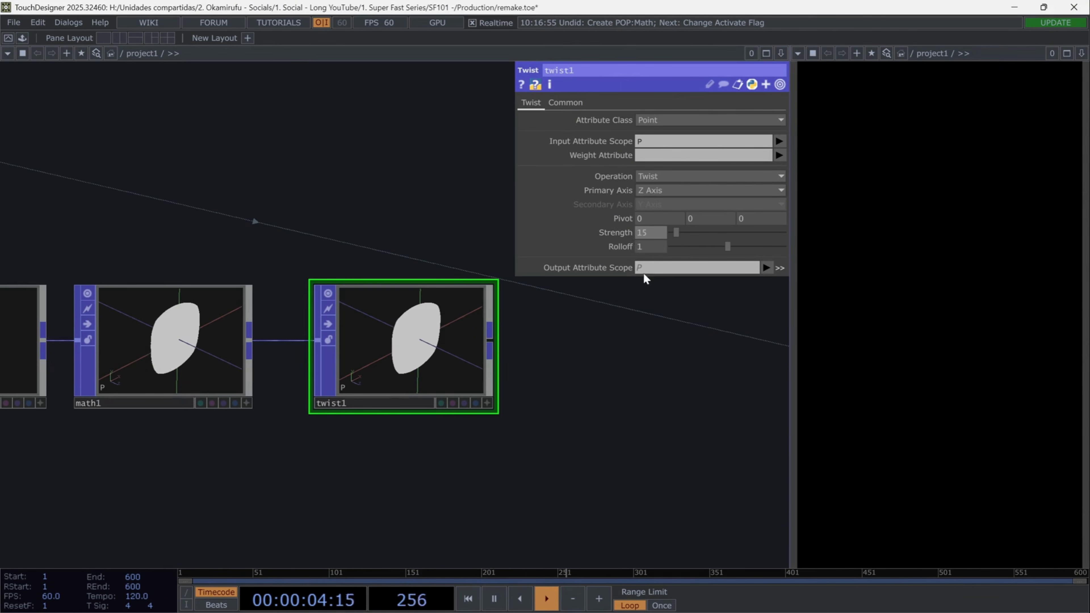
left_click(666, 269)
left_click(767, 268)
left_click(768, 284)
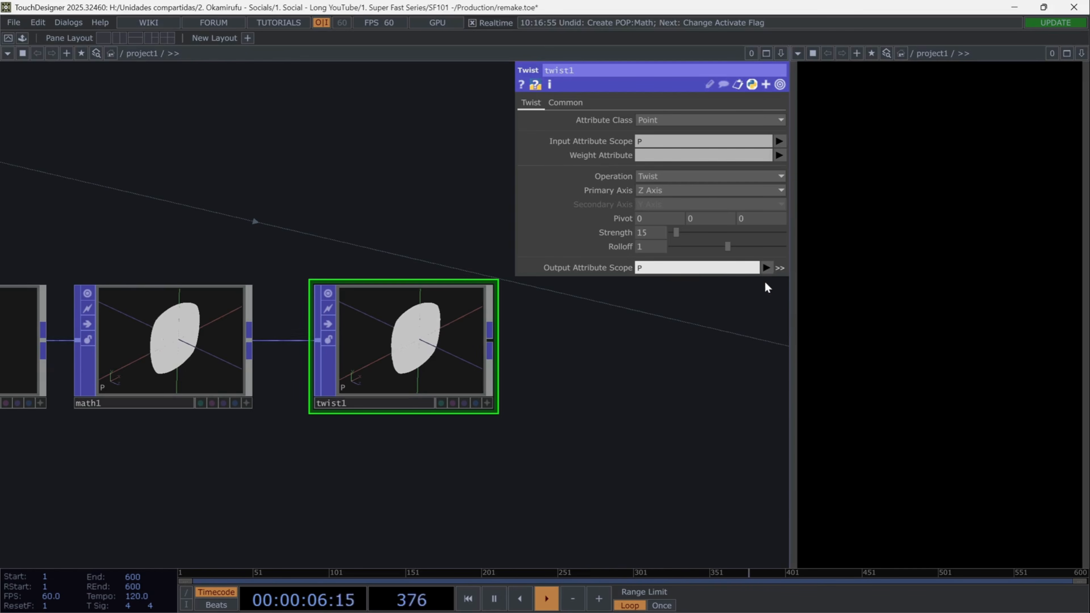
Examine the twisted point shape from the front in the Twist node's viewer.
middle_click_drag(621, 382, 503, 396)
scroll(313, 377, "up", 5)
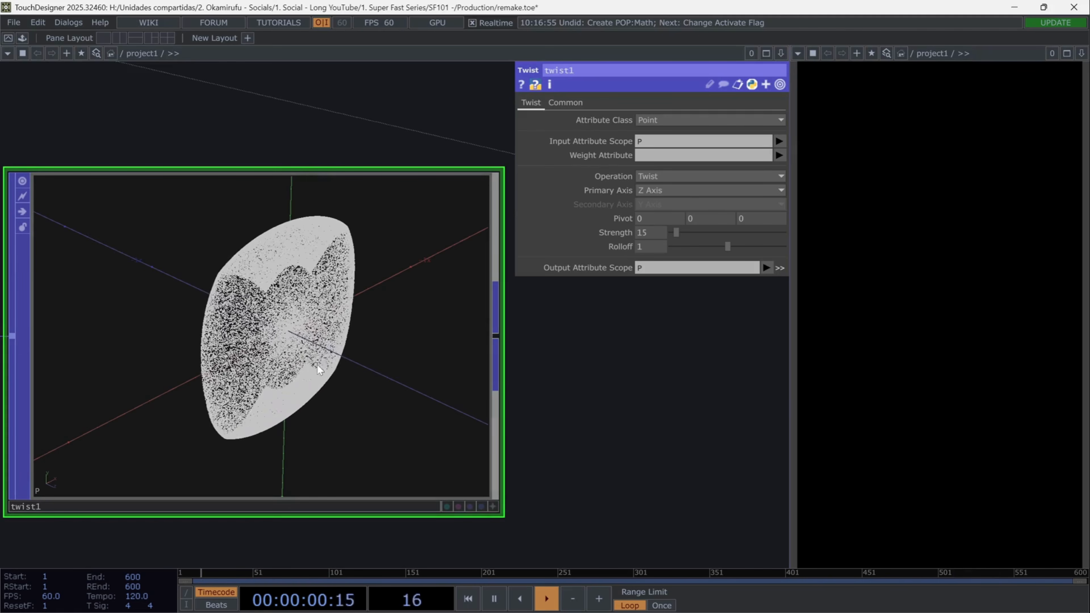
left_click(493, 506)
left_click_drag(334, 388, 285, 386)
left_click_drag(241, 340, 224, 313)
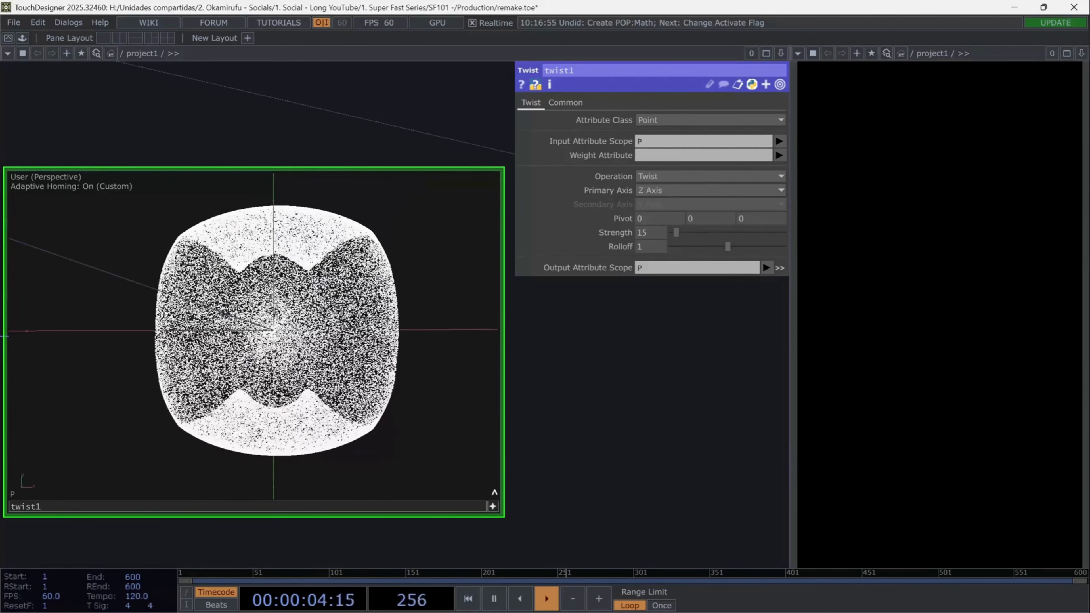
left_click(493, 506)
Add a Null POP after the Twist POP and name it end.
scroll(632, 474, "down", 5)
scroll(657, 474, "down", 1)
left_click_drag(656, 474, 317, 381)
left_click(311, 336)
type("null")
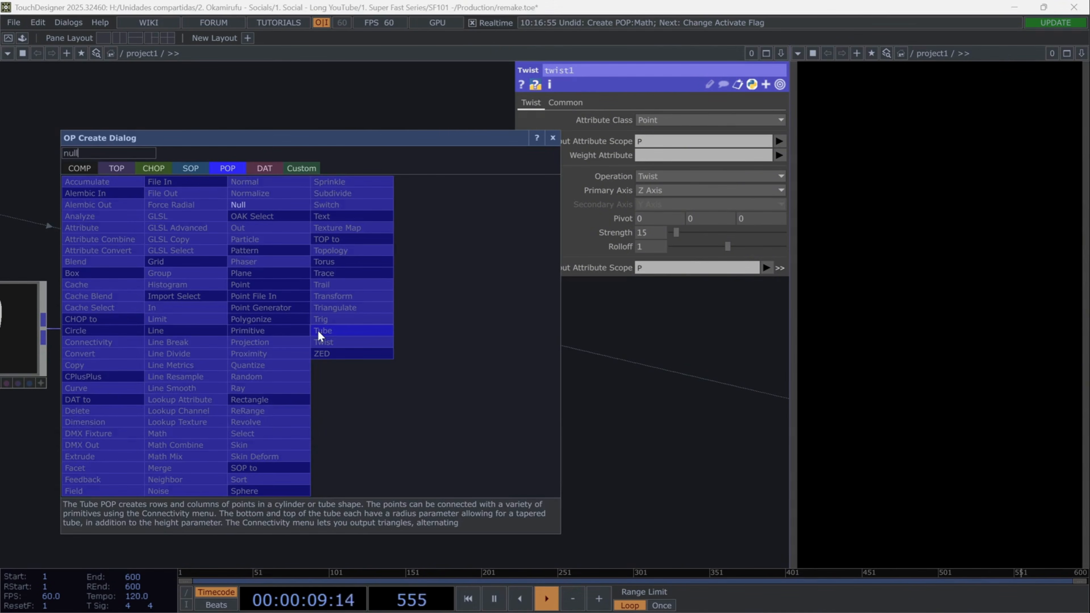
key("Return")
left_click(320, 336)
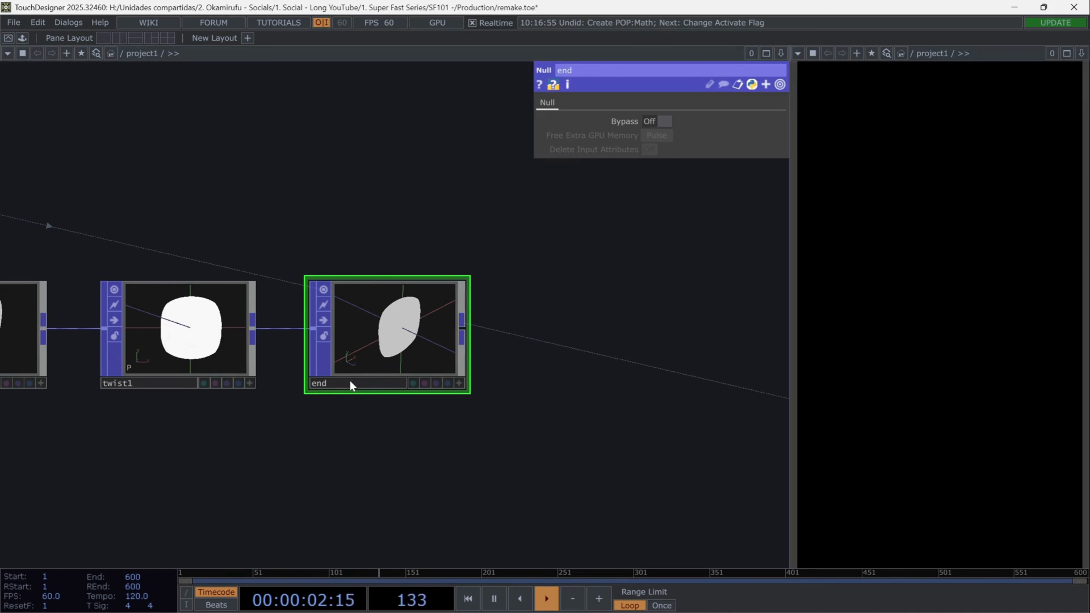
Move the Particle node and the end Null below the main row of nodes.
scroll(421, 451, "down", 3)
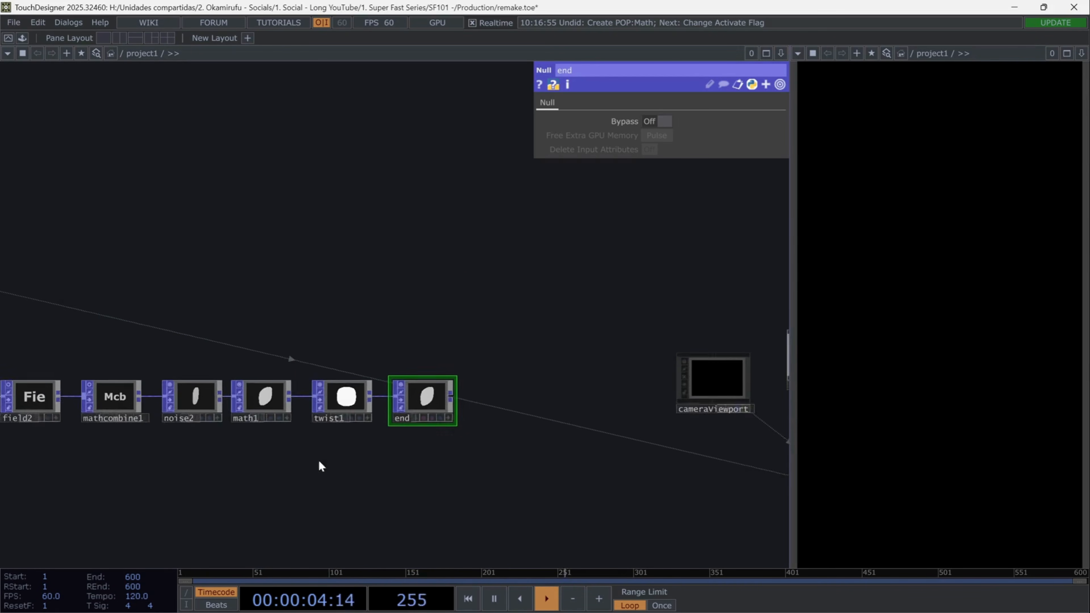
left_click_drag(319, 463, 477, 457)
left_click_drag(120, 459, 206, 458)
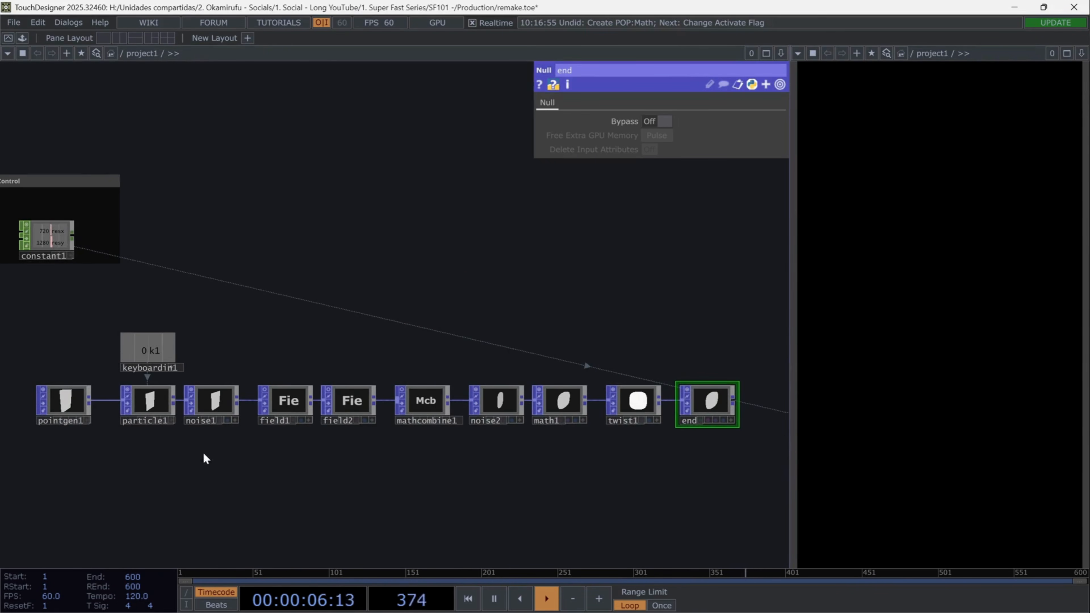
left_click_drag(145, 440, 136, 455)
left_click_drag(700, 405, 701, 458)
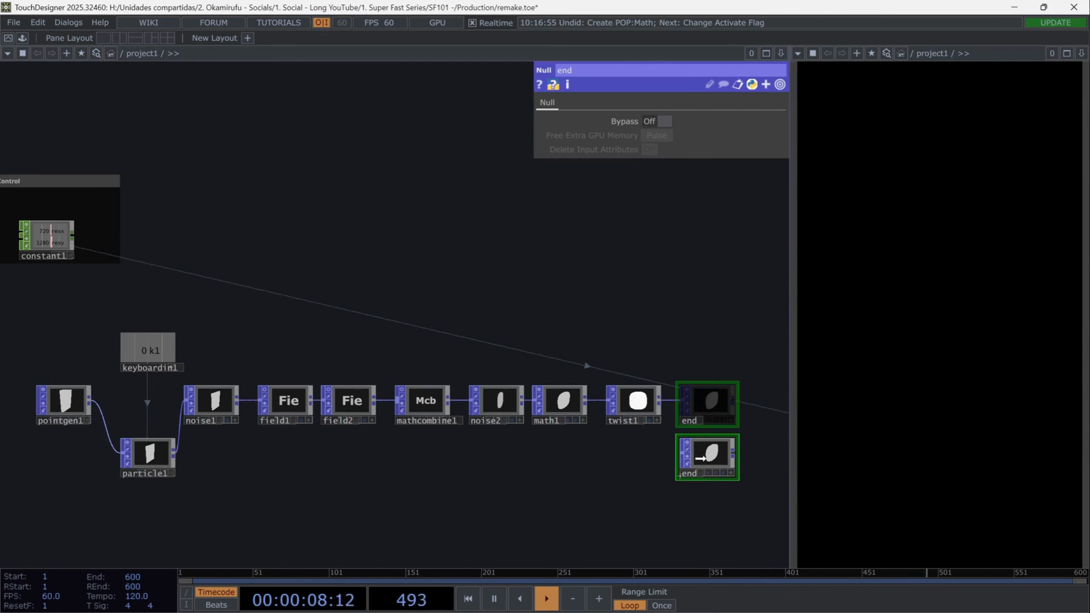
Set the Particle POP's Target Feedback Loop POP to end and view the end Null's output.
left_click(154, 455)
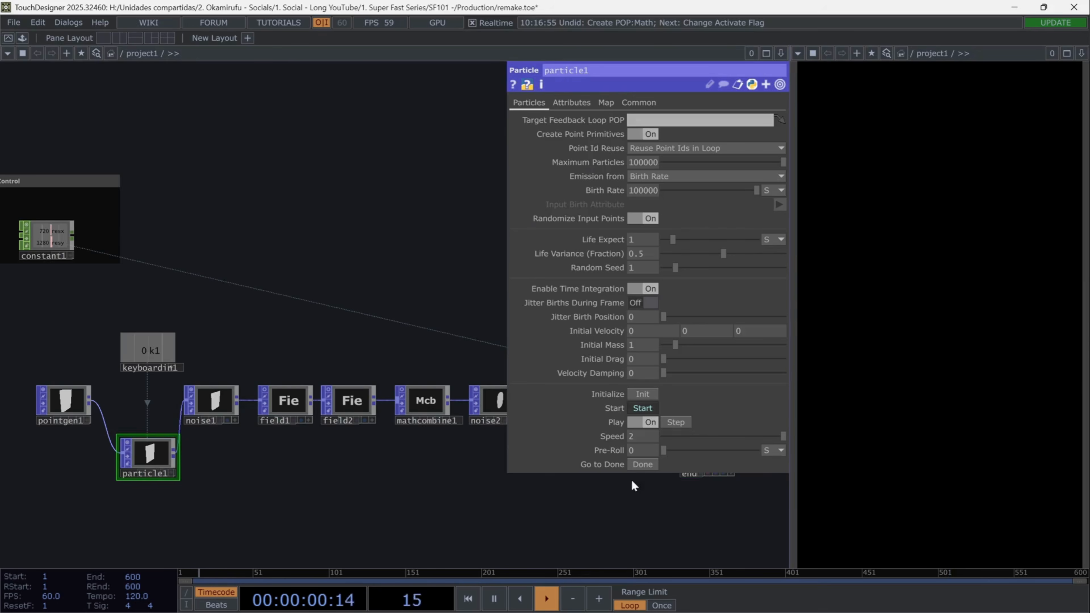
left_click_drag(550, 483, 247, 472)
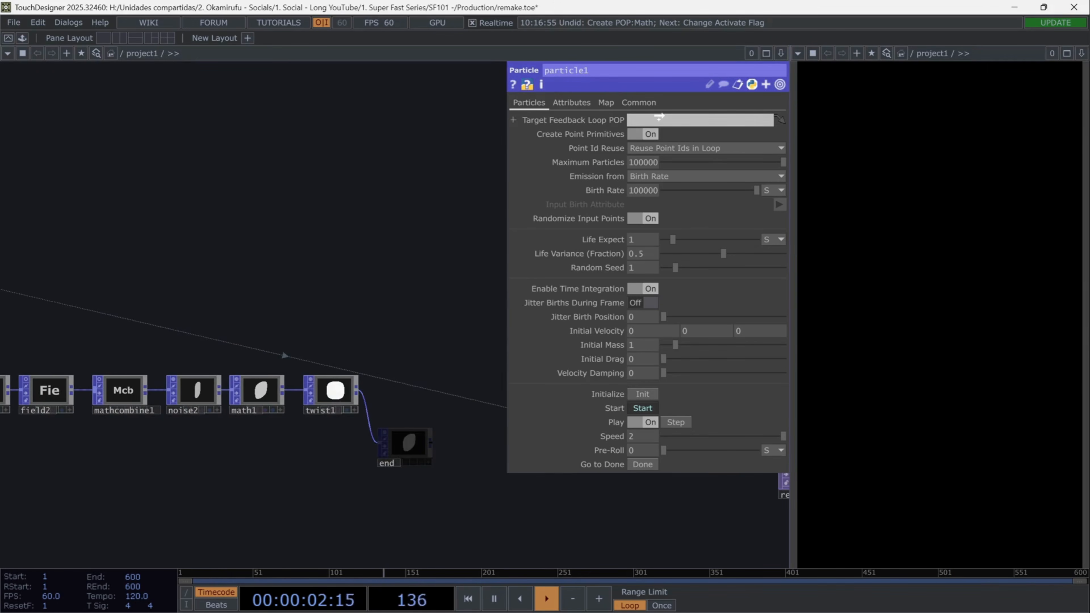
scroll(418, 450, "up", 5)
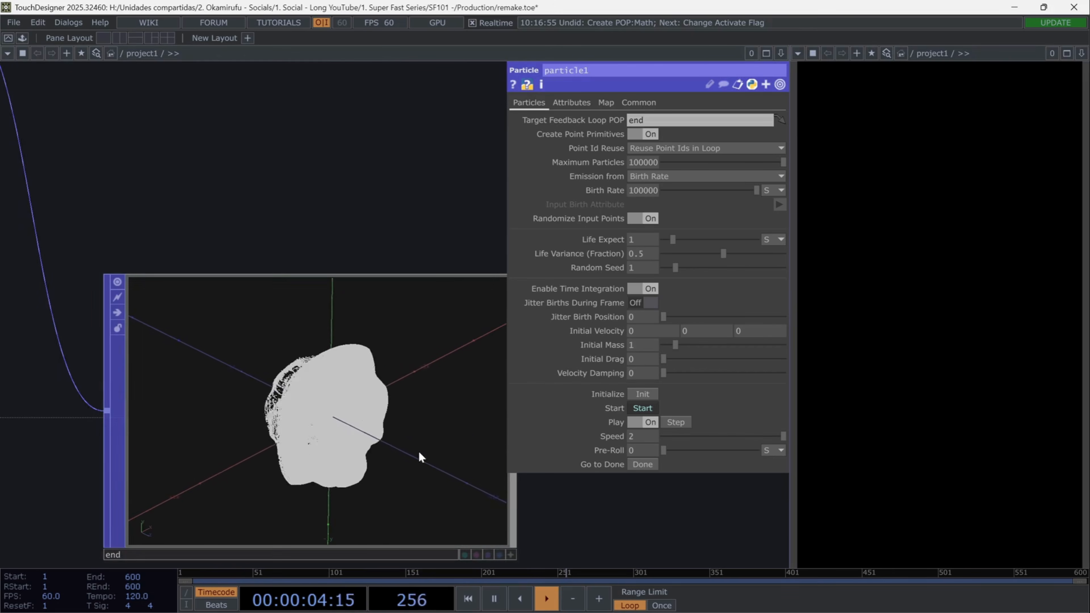
left_click_drag(578, 526, 471, 405)
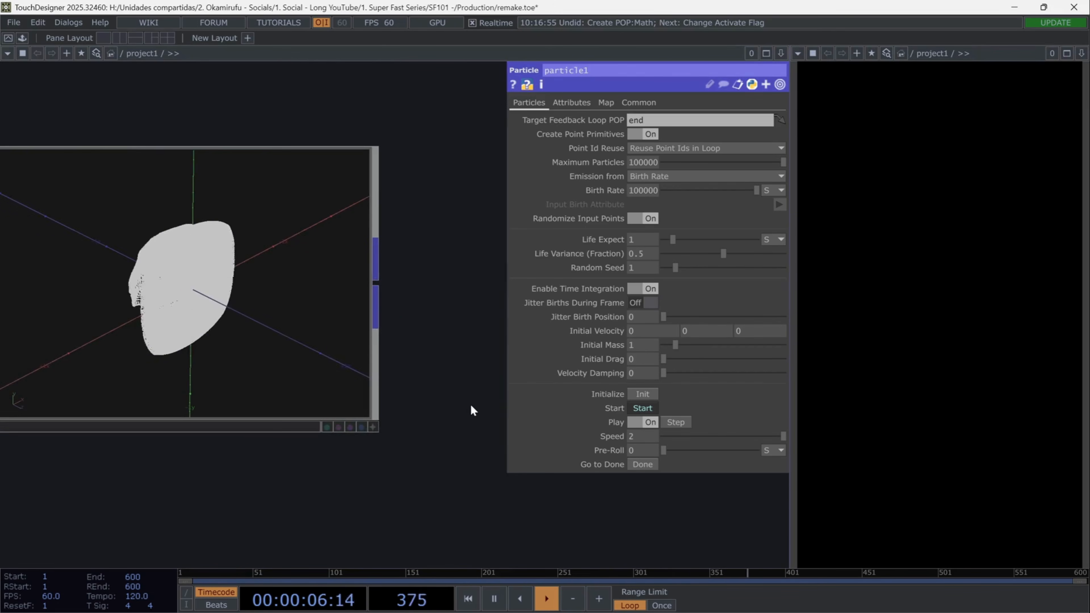
Add a Select POP beyond the end Null and set its source POP to end.
key("p")
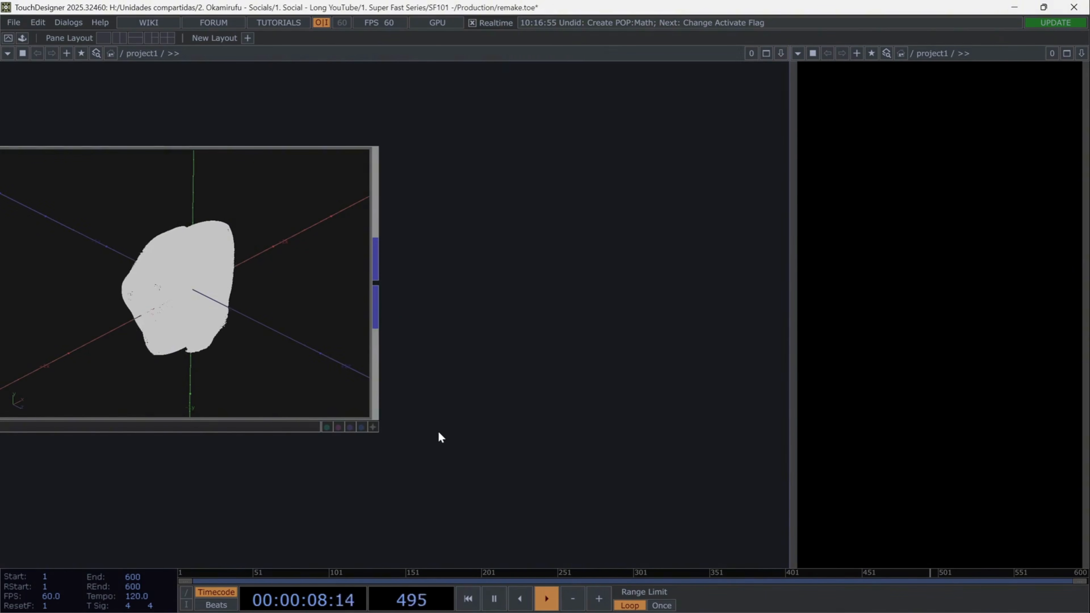
scroll(438, 433, "down", 5)
key("Tab")
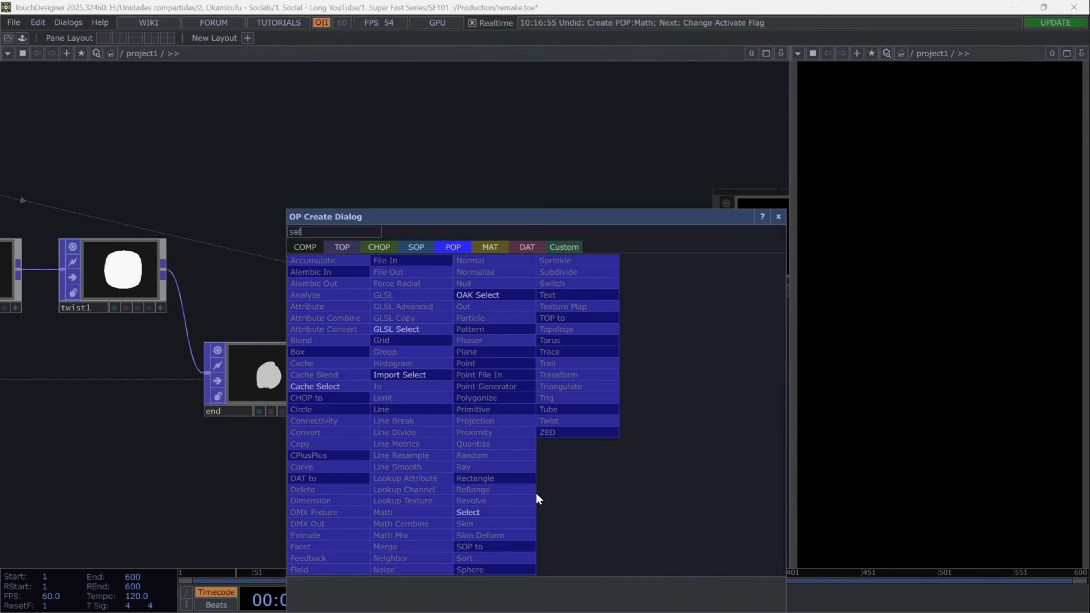
left_click(506, 521)
left_click(664, 523)
left_click_drag(513, 338, 357, 193)
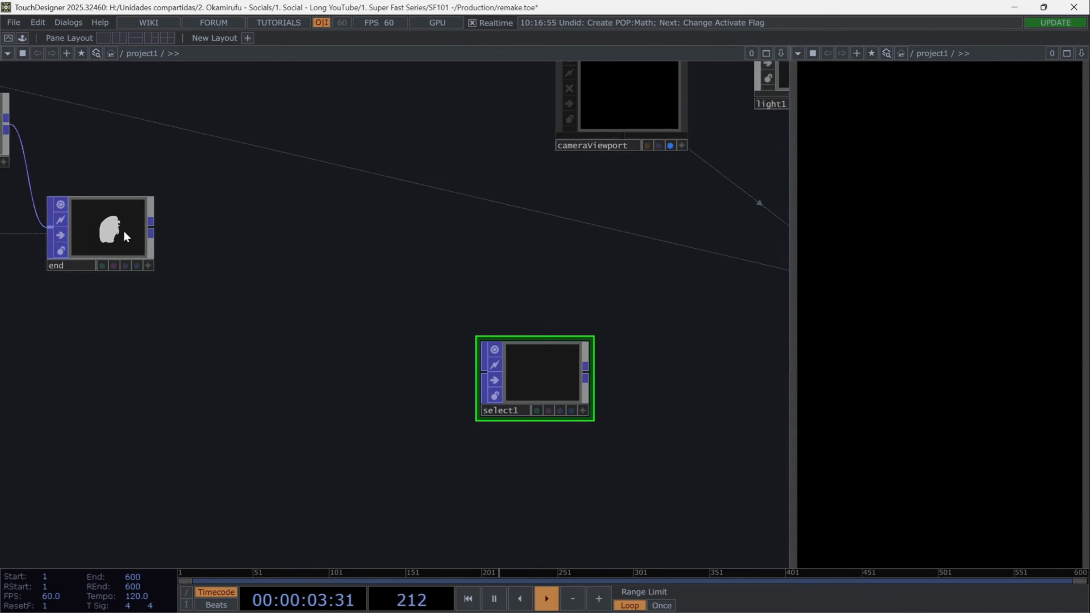
key("p")
left_click_drag(124, 236, 653, 120)
Add a Geometry COMP fed by the Select POP, with translate Y 0.2 and scale 1.5 on all axes.
left_click_drag(605, 411, 475, 411)
left_click_drag(445, 382, 474, 336)
left_click(442, 338)
key("Tab")
type("geo")
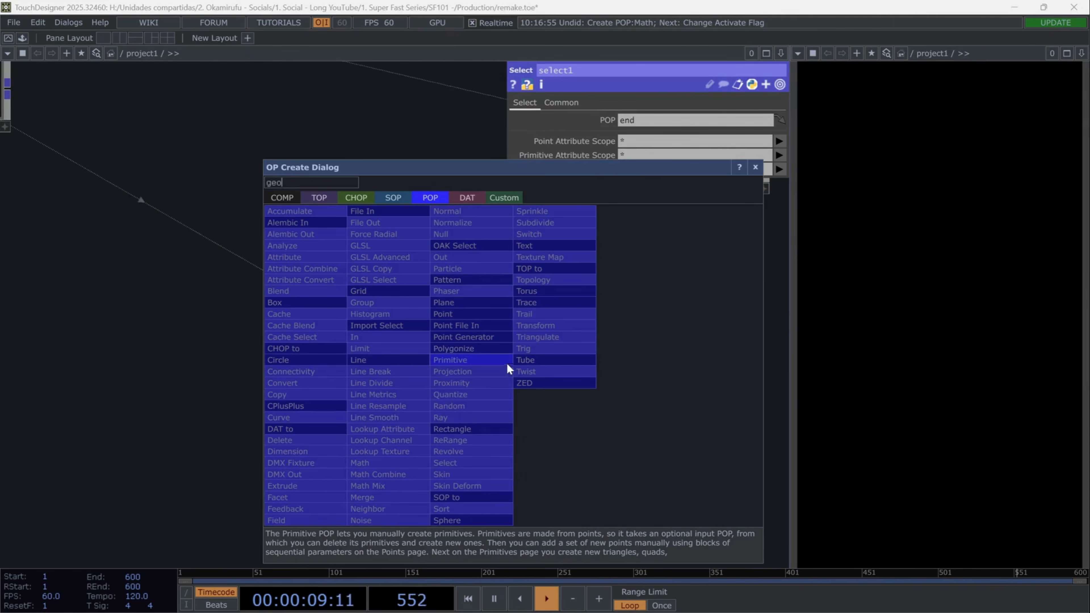
left_click(282, 198)
left_click(309, 313)
left_click_drag(362, 480, 98, 482)
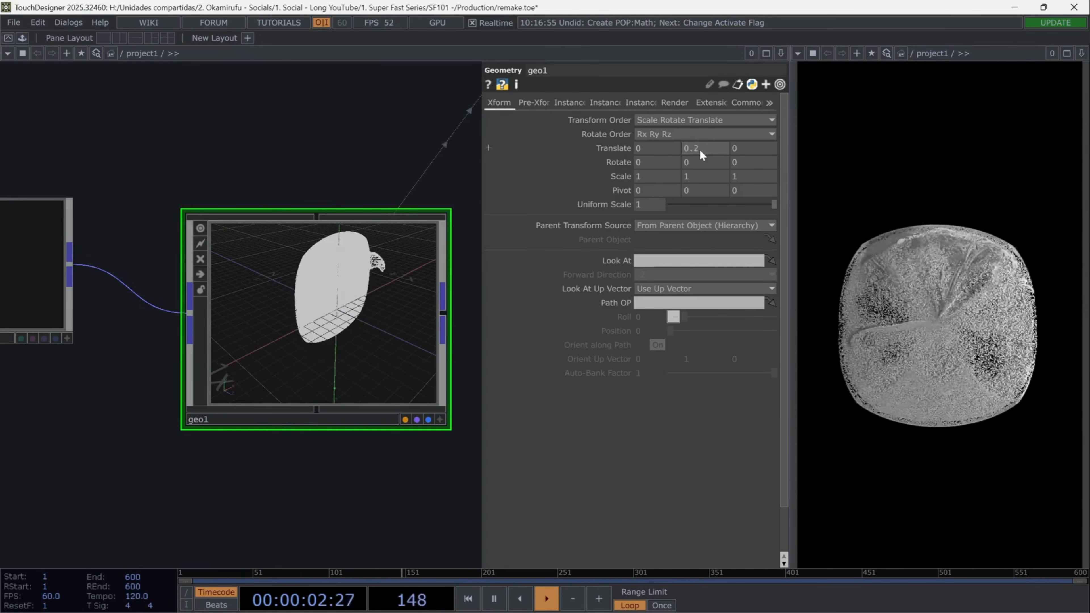
middle_click_drag(629, 184, 623, 180)
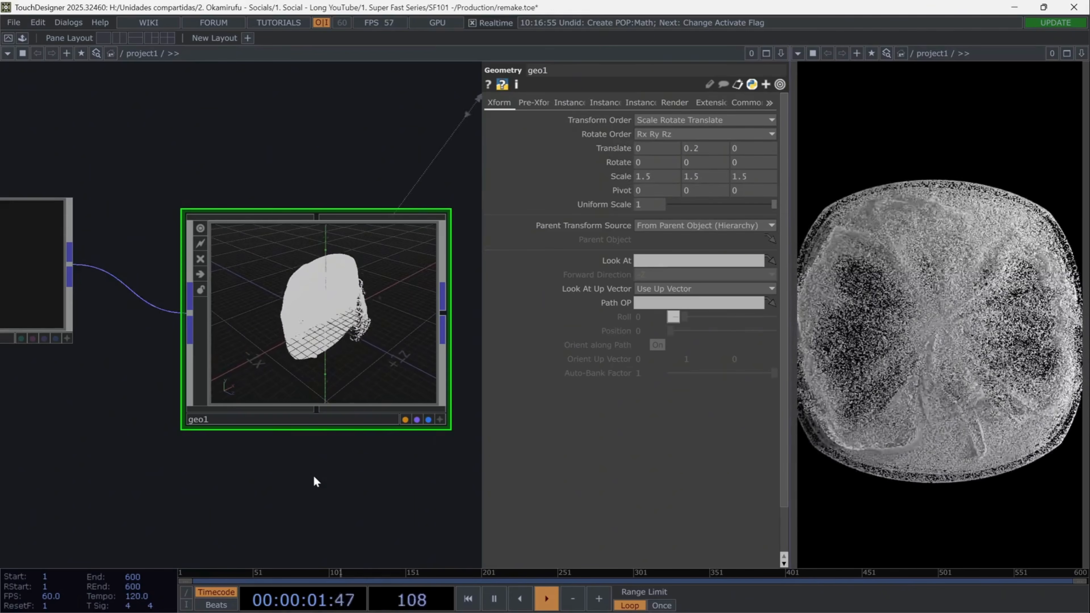
Add a PBR material below geo1 and assign it as the Geometry COMP's Material.
key("Tab")
type("p")
left_click(275, 247)
left_click(88, 341)
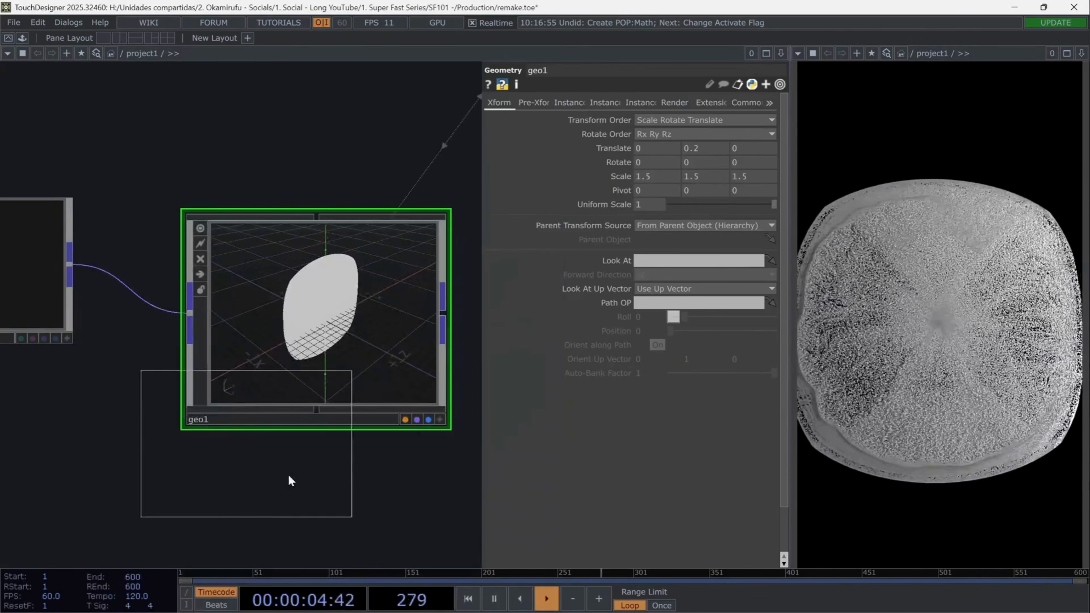
left_click(310, 519)
left_click_drag(310, 519, 353, 283)
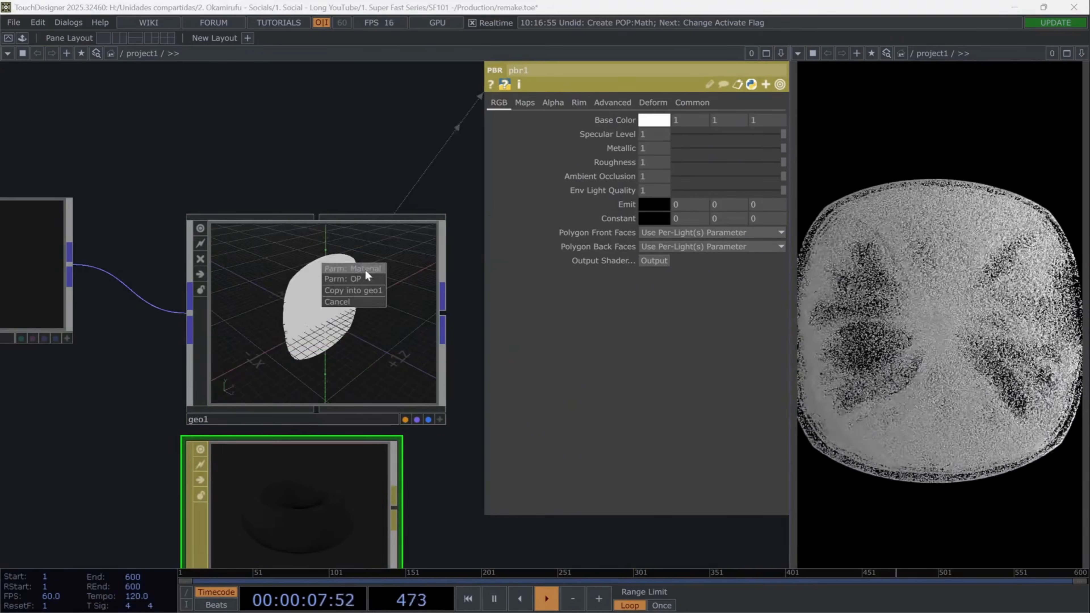
left_click(364, 268)
Set the PBR material's Metallic to 0.15.
left_click_drag(426, 469, 390, 323)
scroll(390, 323, "down", 3)
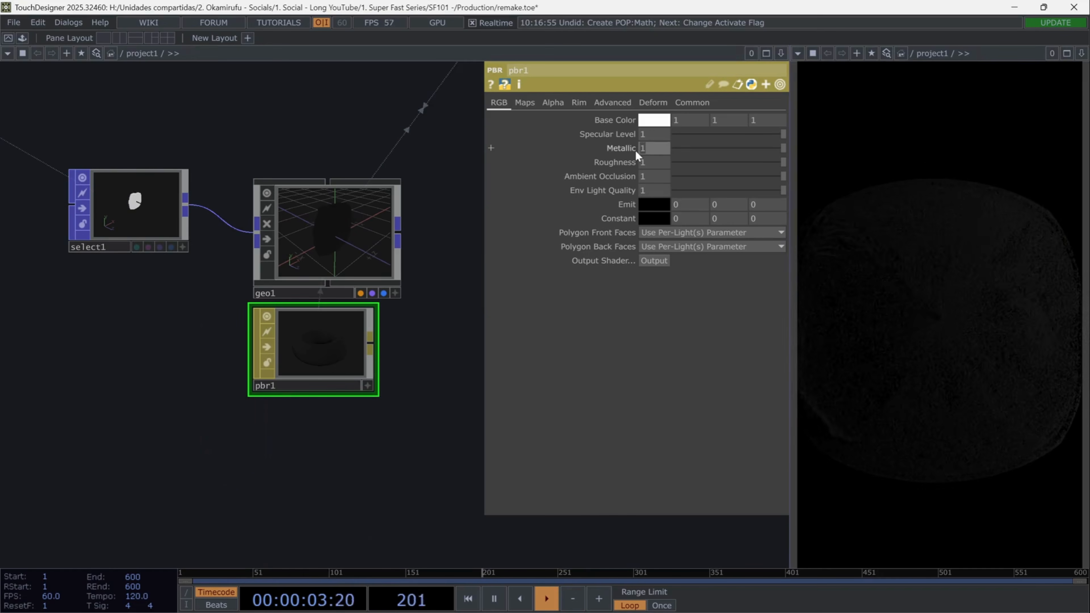
type("0.15")
key("Return")
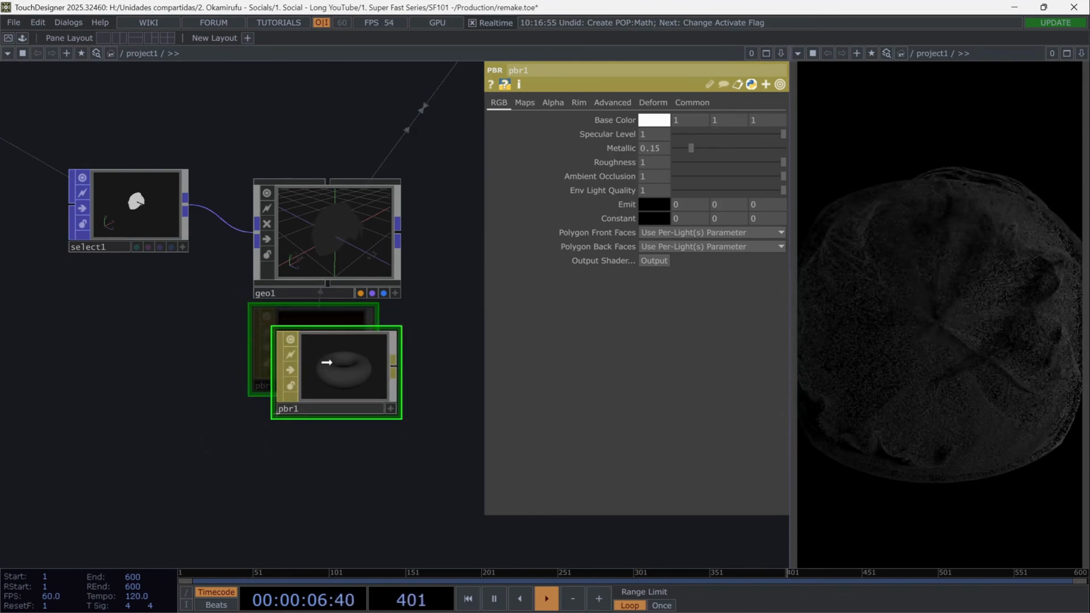
Line up the cameraViewport node with the two lights and review the settings of light1, light2, render1 and out1.
scroll(440, 187, "down", 5)
left_click_drag(395, 159, 180, 469)
scroll(306, 370, "up", 5)
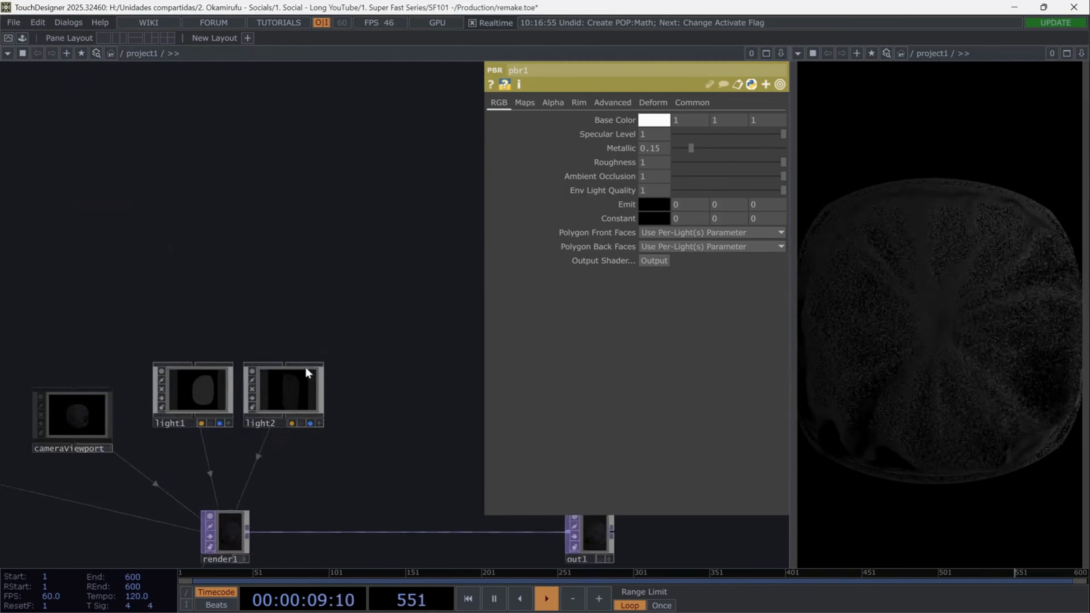
left_click_drag(338, 286, 428, 214)
left_click(143, 361)
left_click_drag(144, 361, 150, 328)
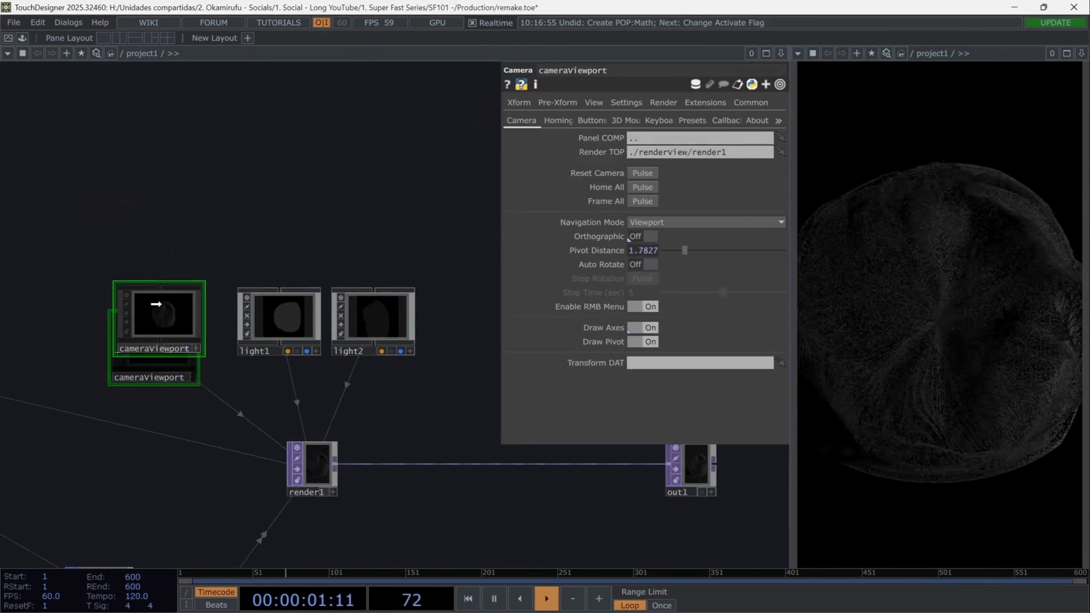
left_click(288, 320)
left_click(382, 317)
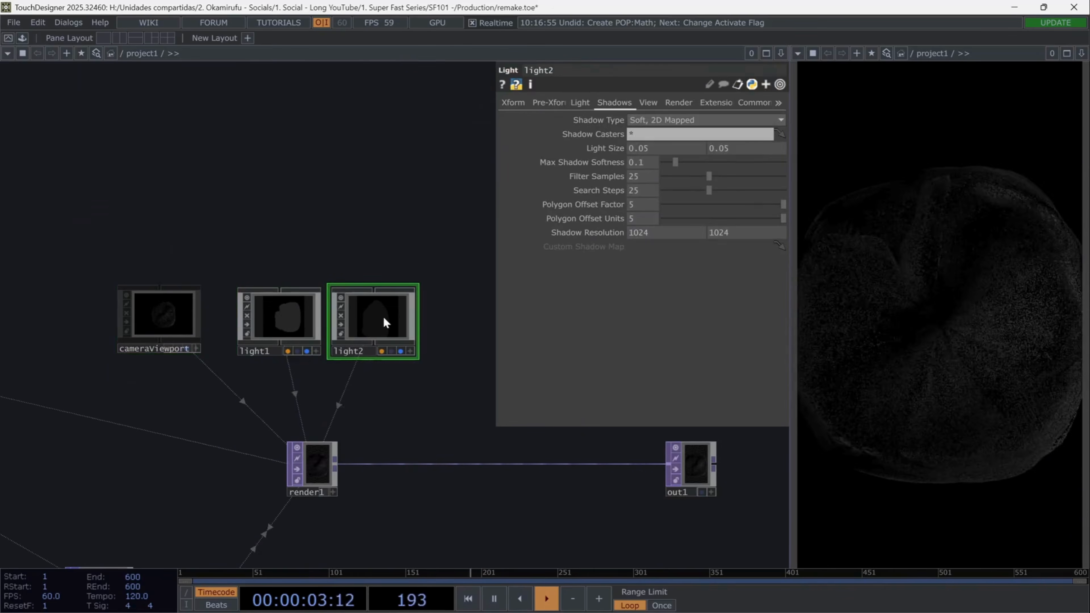
left_click(318, 471)
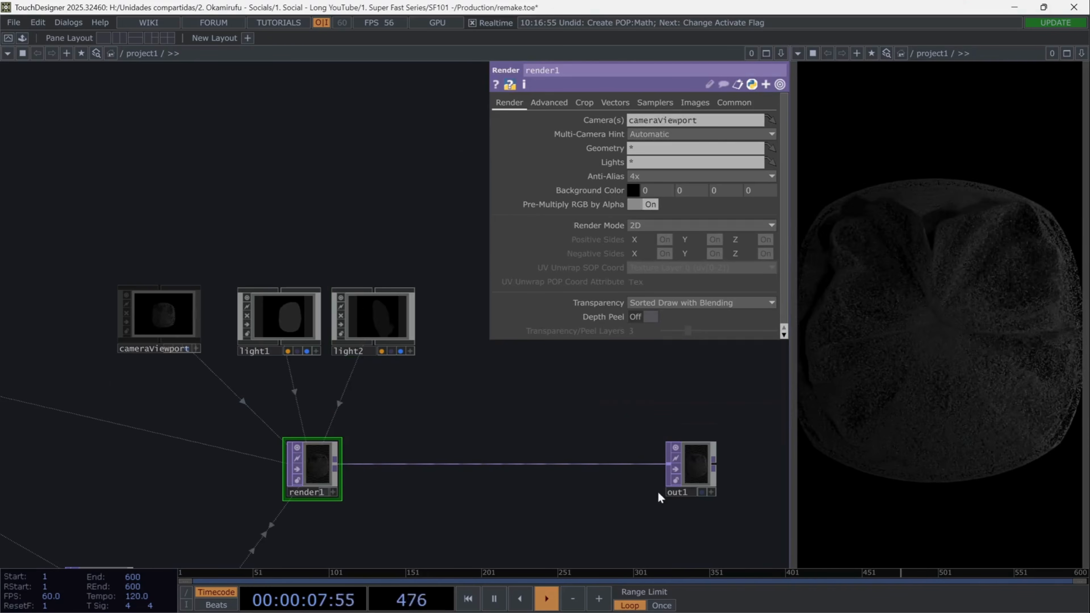
left_click(682, 476)
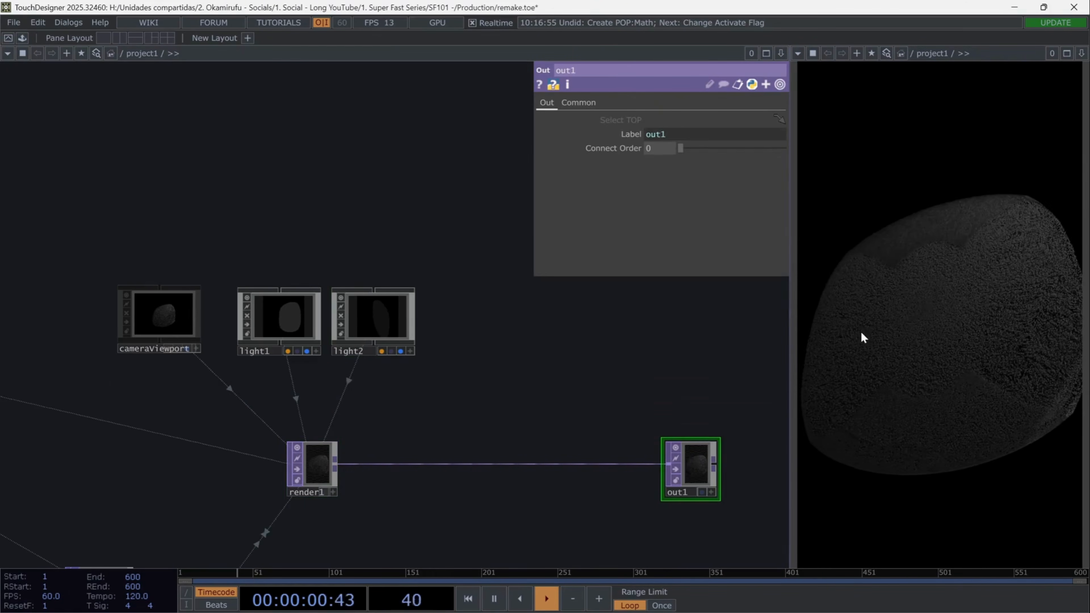
Insert a Level TOP into the connection between render1 and out1.
right_click(399, 463)
left_click(424, 449)
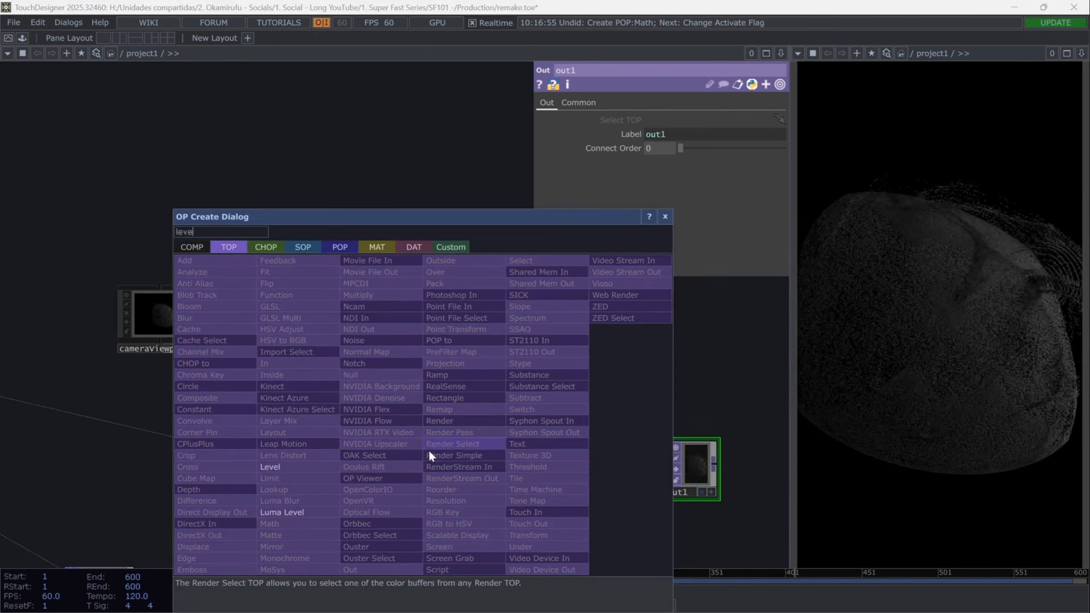
left_click(427, 454)
left_click_drag(418, 451, 397, 475)
Set the Level TOP's Brightness 1 to 2 and Gamma 1 to 1.3.
scroll(432, 505, "up", 5)
left_click_drag(659, 160, 647, 161)
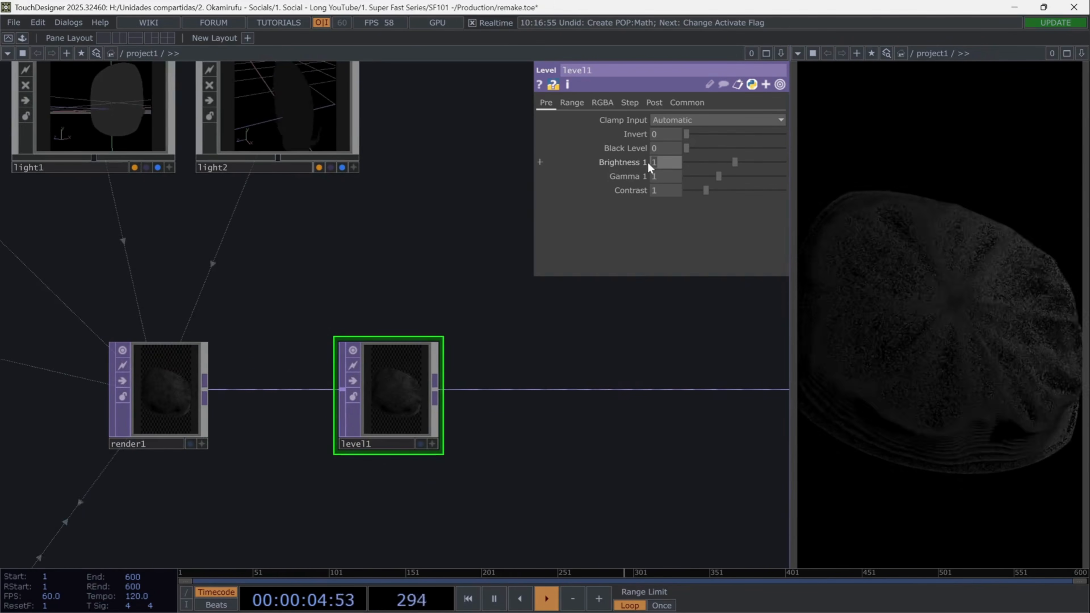
type("2")
key("Return")
left_click(671, 178)
type("1.")
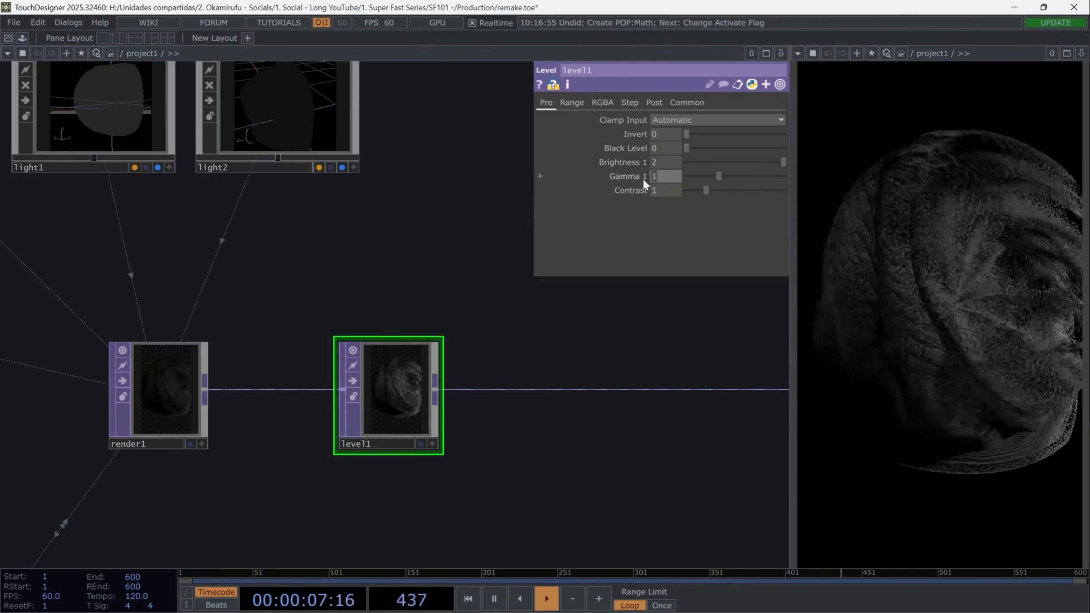
type("3")
key("Return")
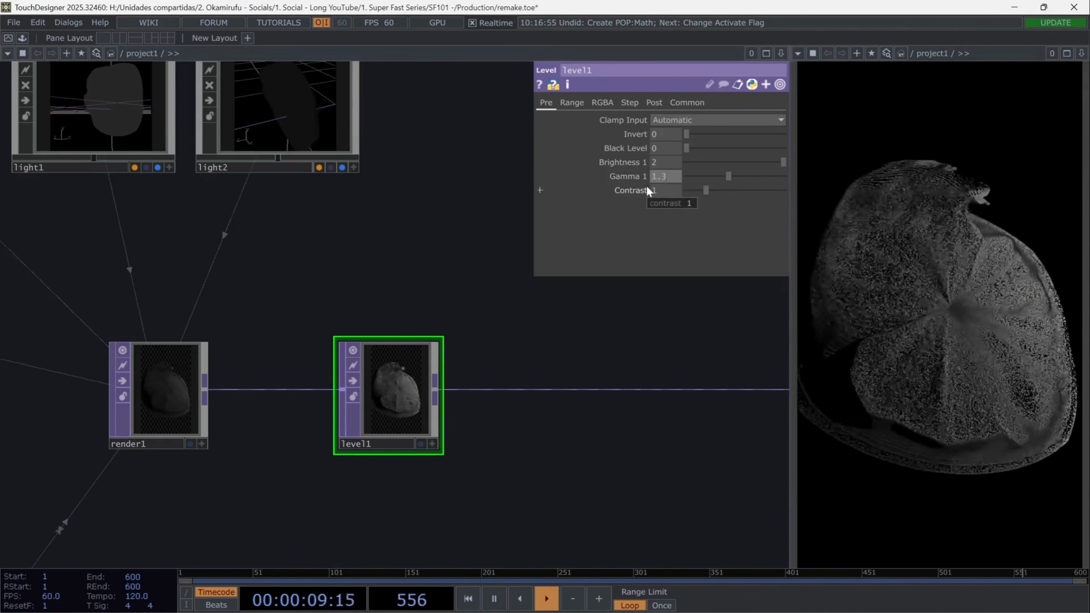